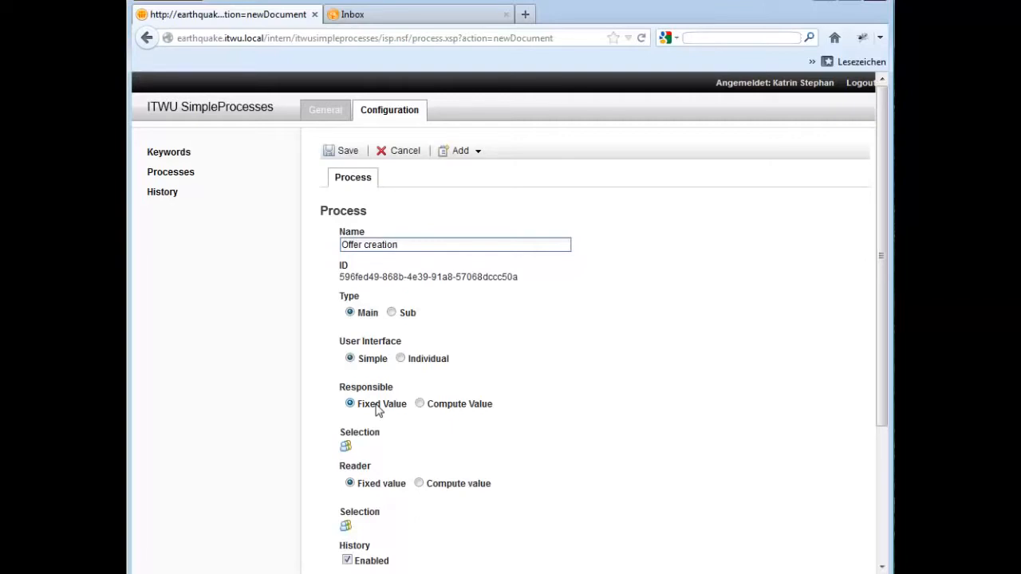
Assign the logged-in user as the fixed responsible person for the Offer creation process.
left_click(345, 447)
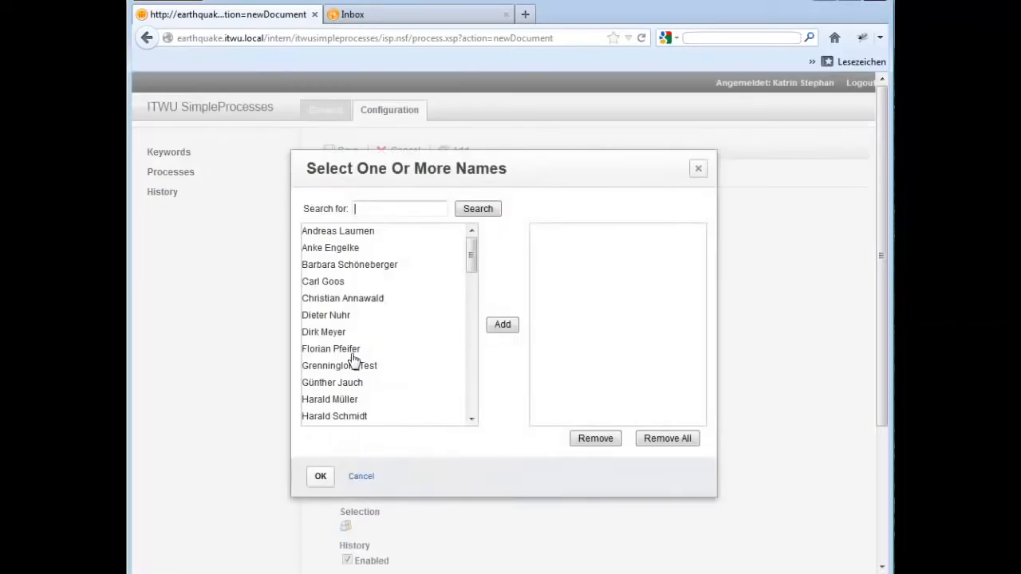
type("Katrin")
double_click(315, 230)
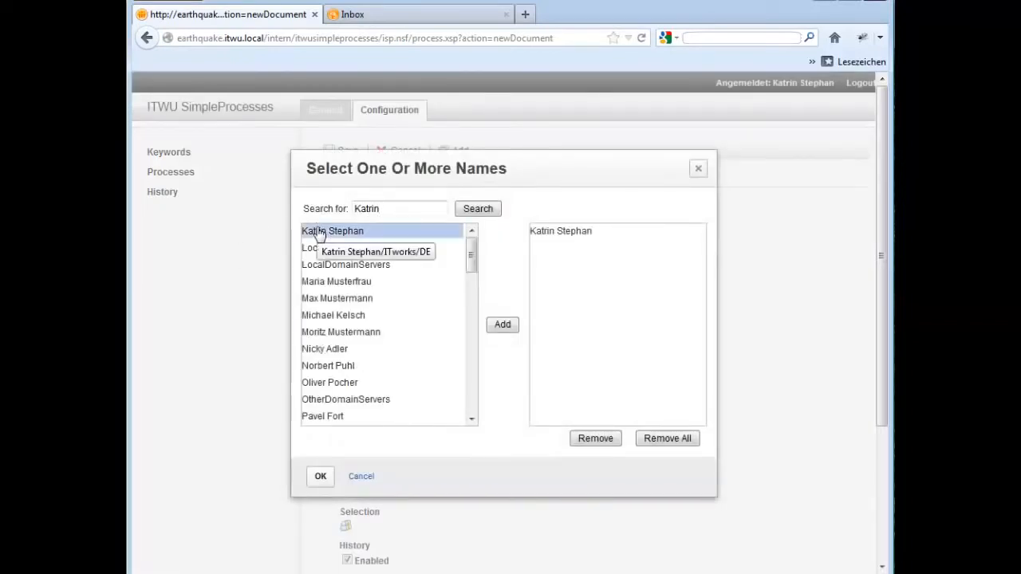
left_click(322, 477)
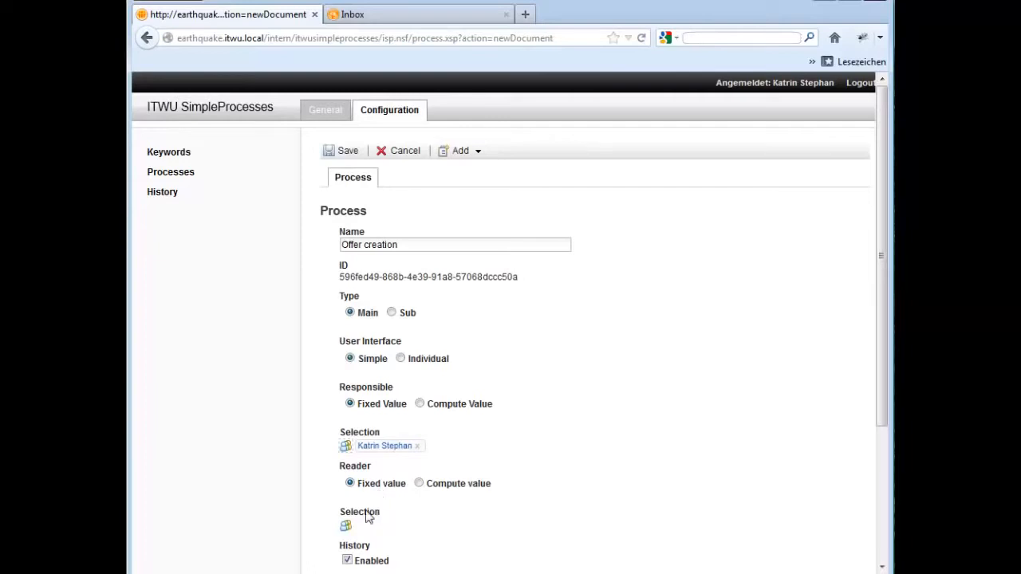
Find the #ITWU groups and set #ITWU.Employees as the fixed reader of the process.
left_click(345, 525)
type("#ITWU")
key("Return")
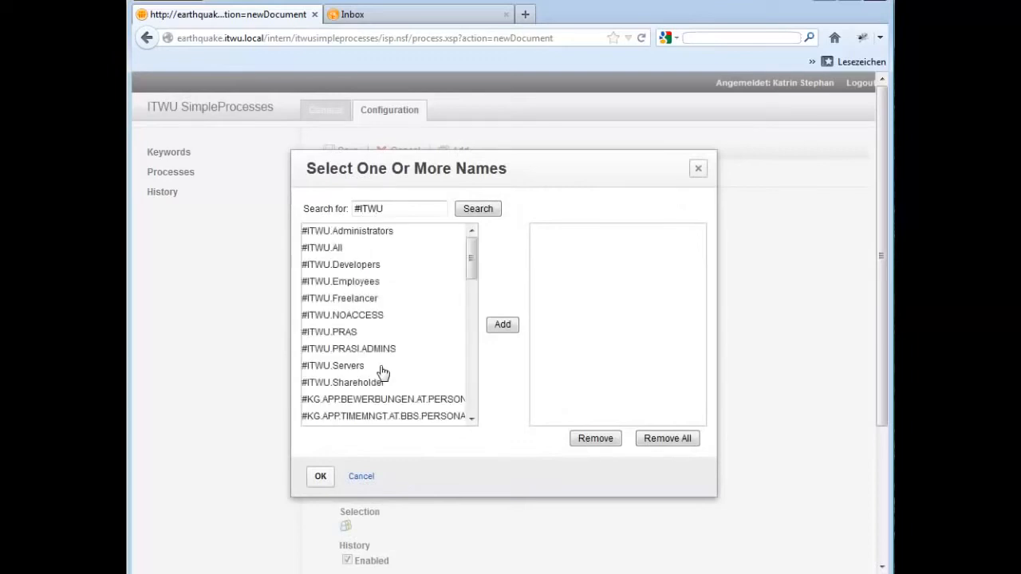
double_click(354, 284)
left_click(320, 478)
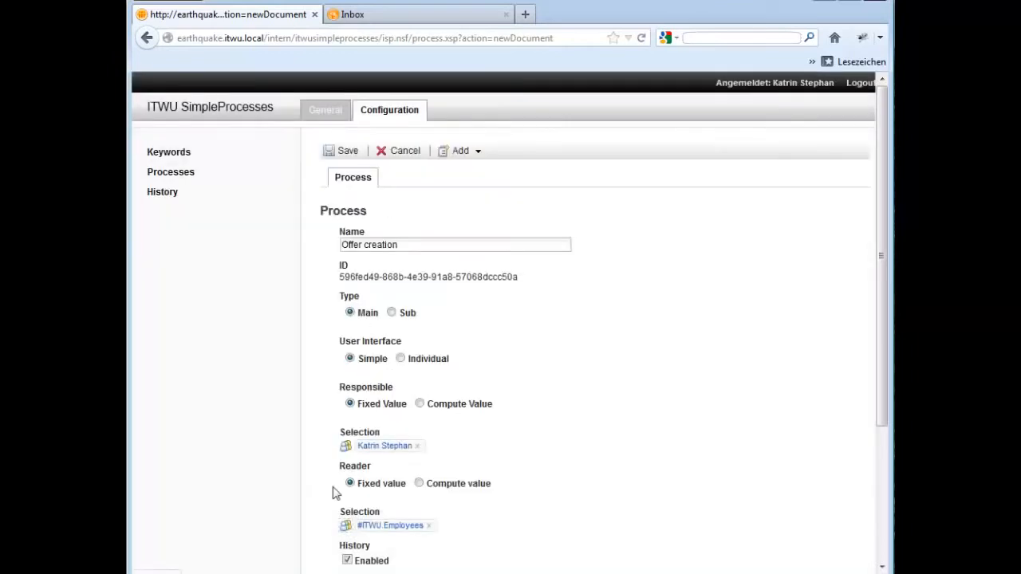
Set #ITWU.Employees as the initiators of the Offer creation process and save the process.
left_click(881, 566)
left_click(881, 566)
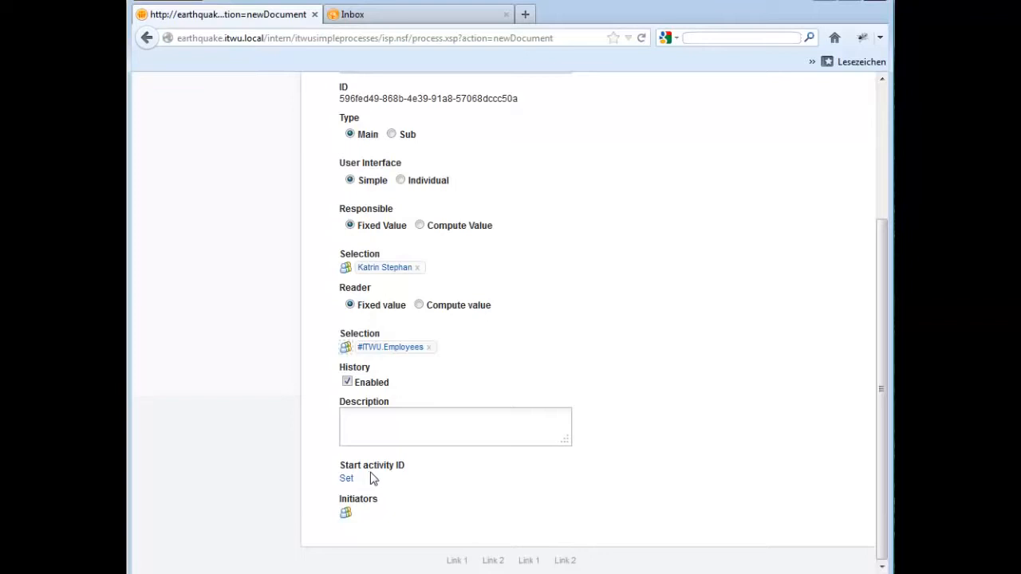
left_click(346, 513)
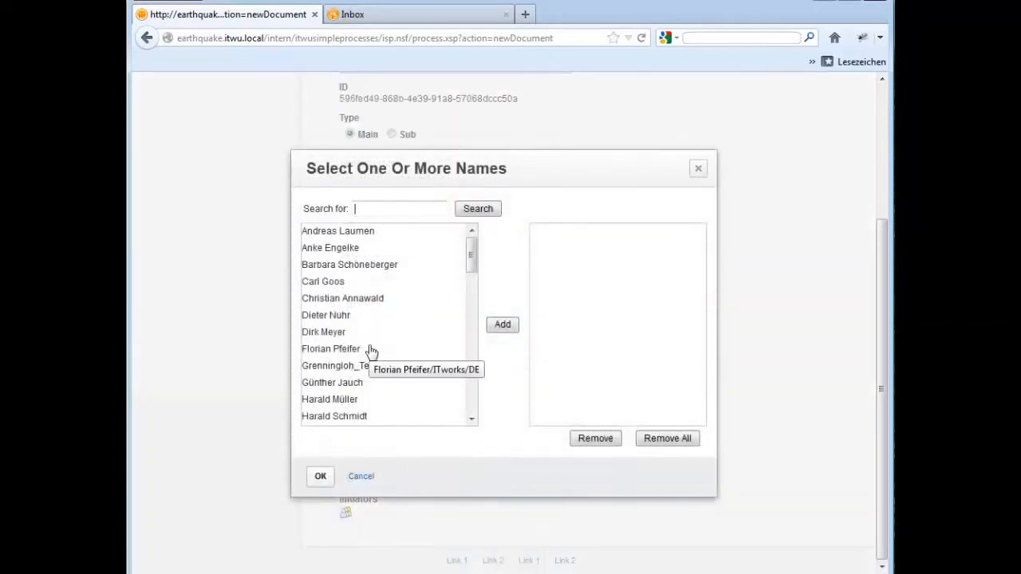
type("#ITWU")
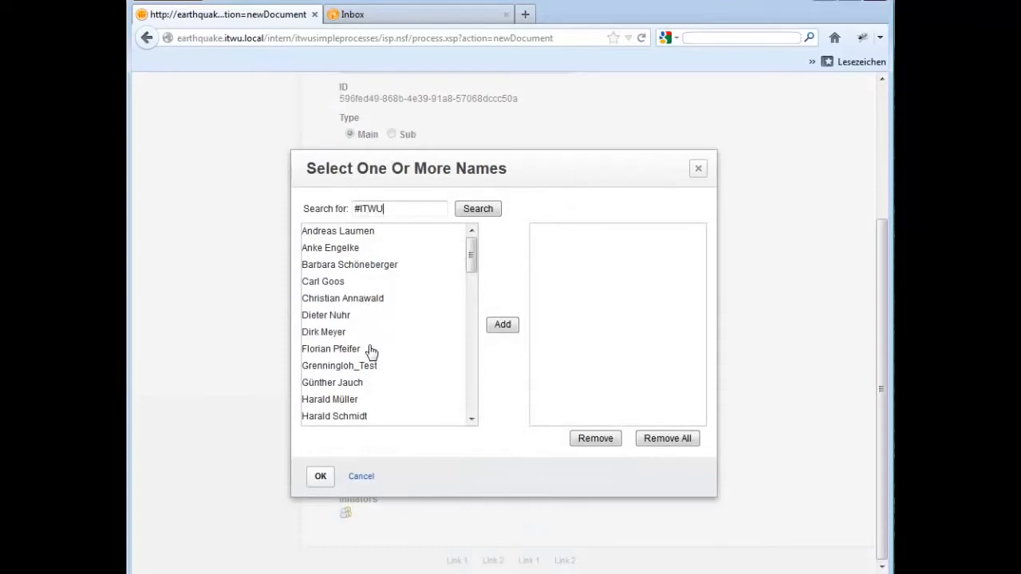
key("Return")
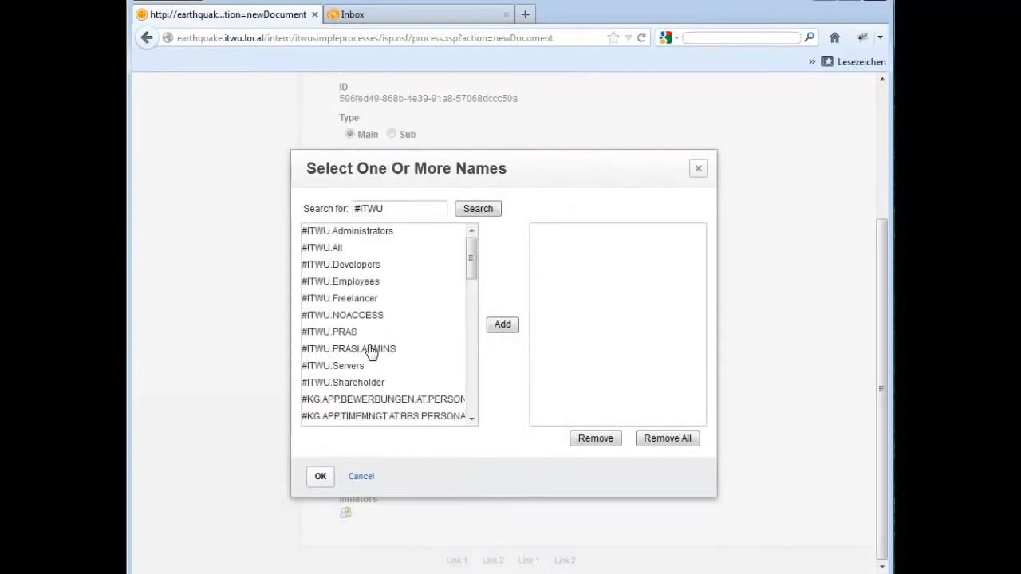
double_click(359, 283)
left_click(323, 470)
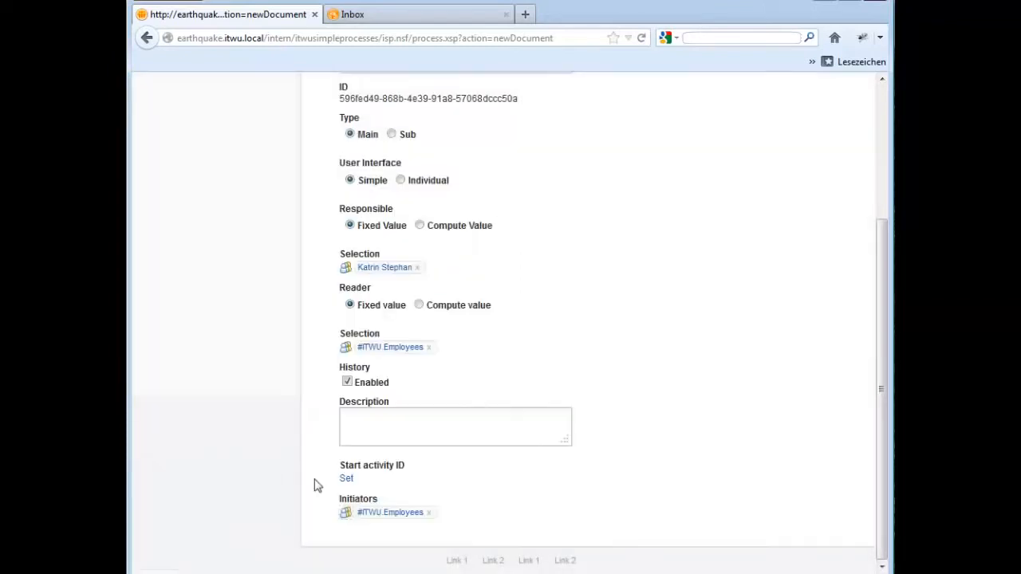
left_click_drag(881, 497, 881, 355)
left_click(345, 153)
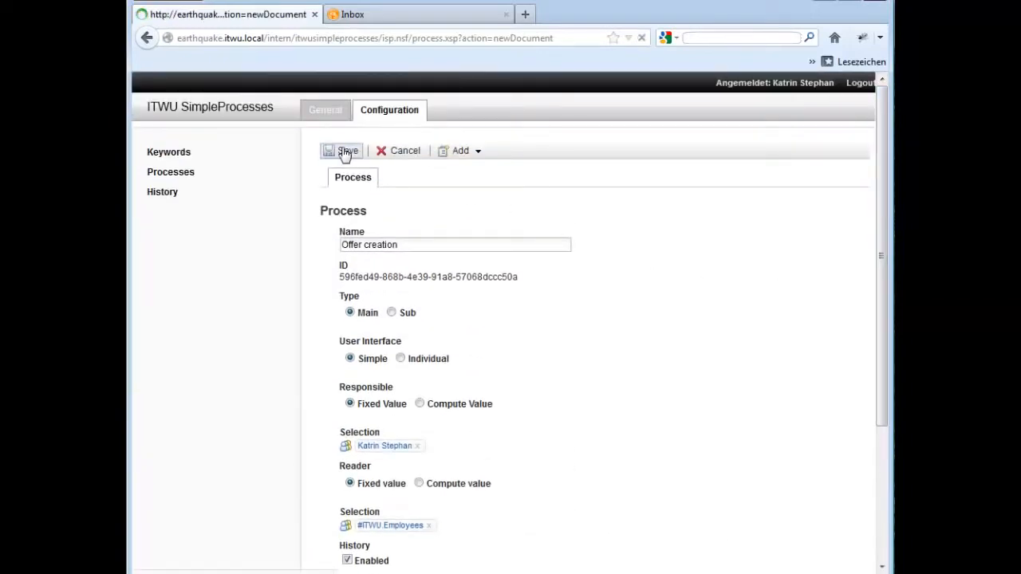
Add an activity named "01 create the offer" to the process.
left_click(461, 153)
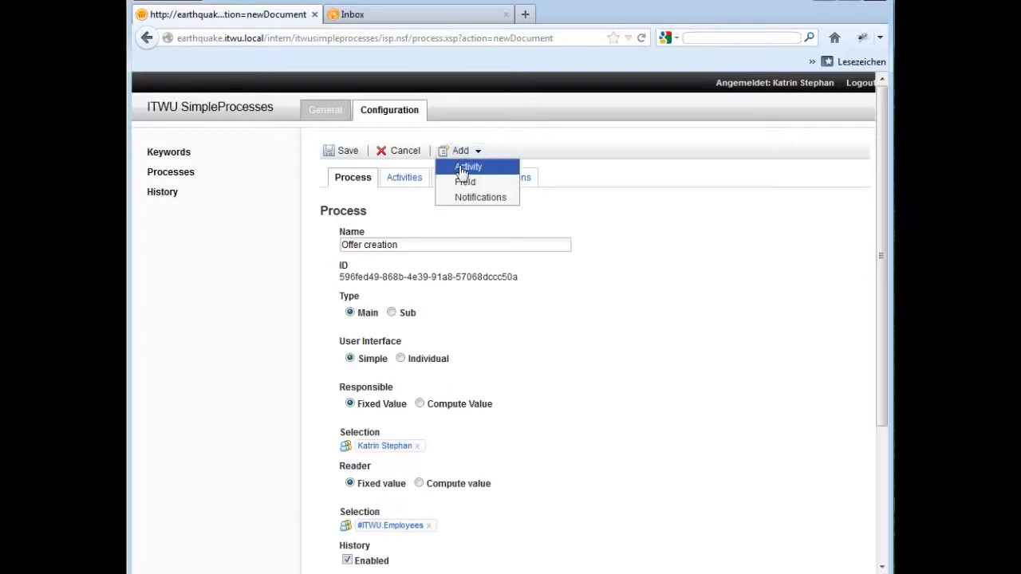
left_click(468, 168)
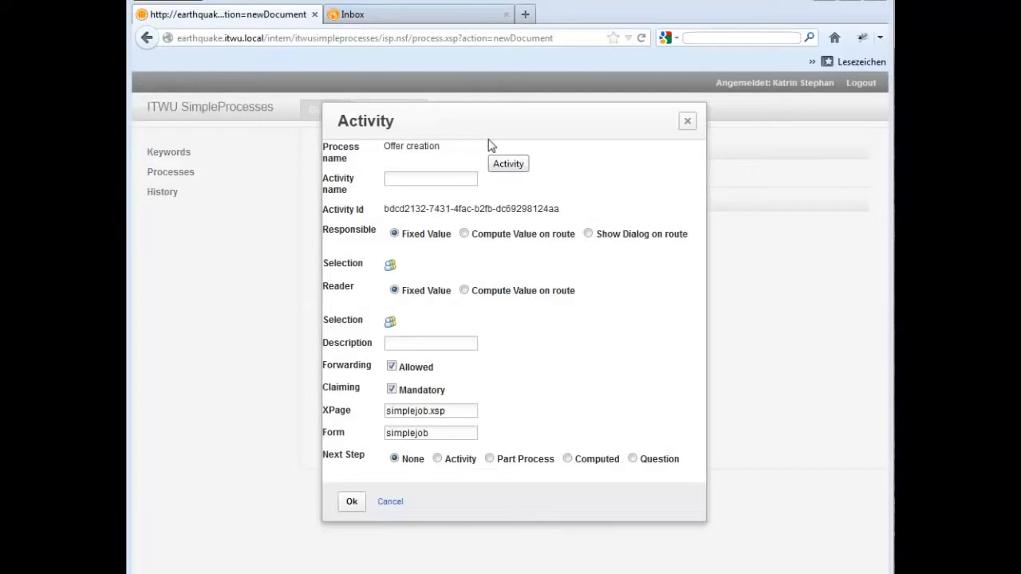
left_click(401, 181)
type("01 create the offer")
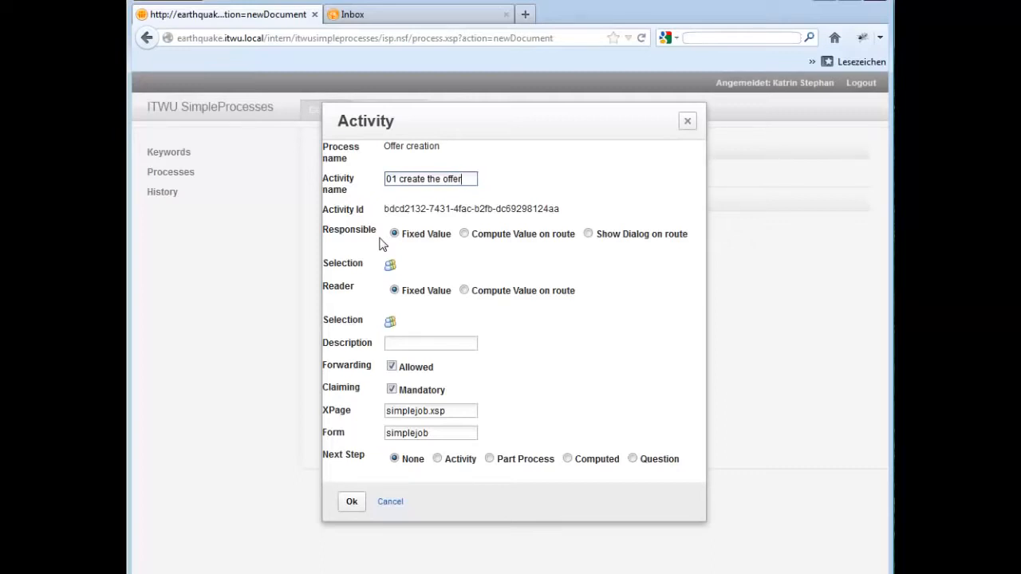
Set #ITWU.Employees as the fixed responsible group for the "01 create the offer" activity.
left_click(390, 266)
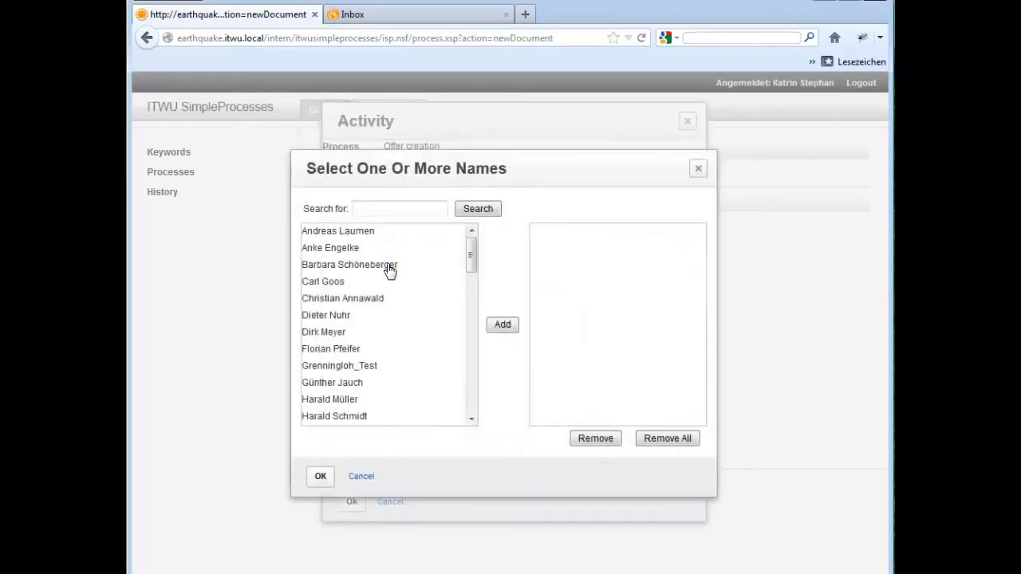
type("#ITWU")
key("Return")
double_click(370, 284)
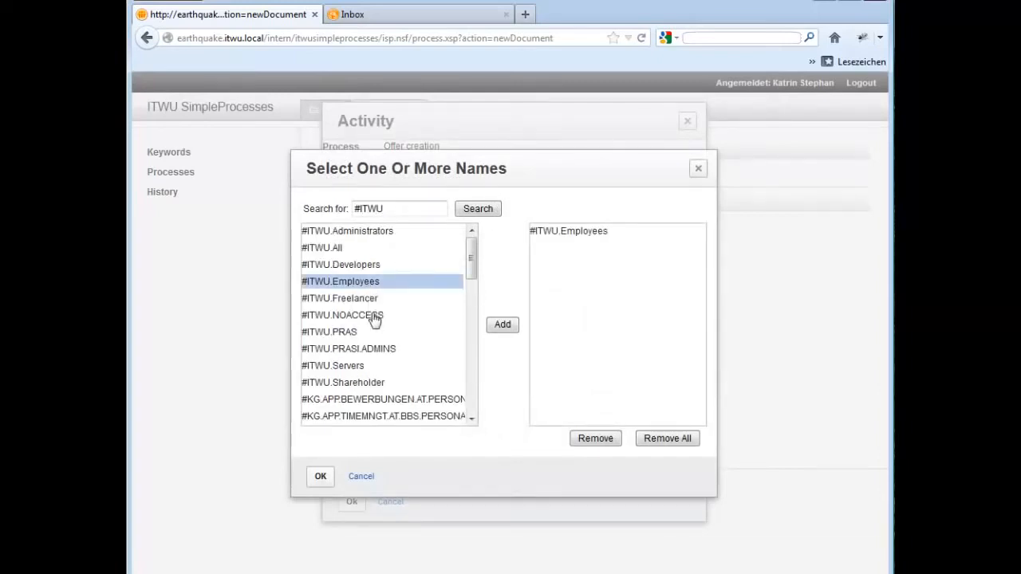
left_click(319, 476)
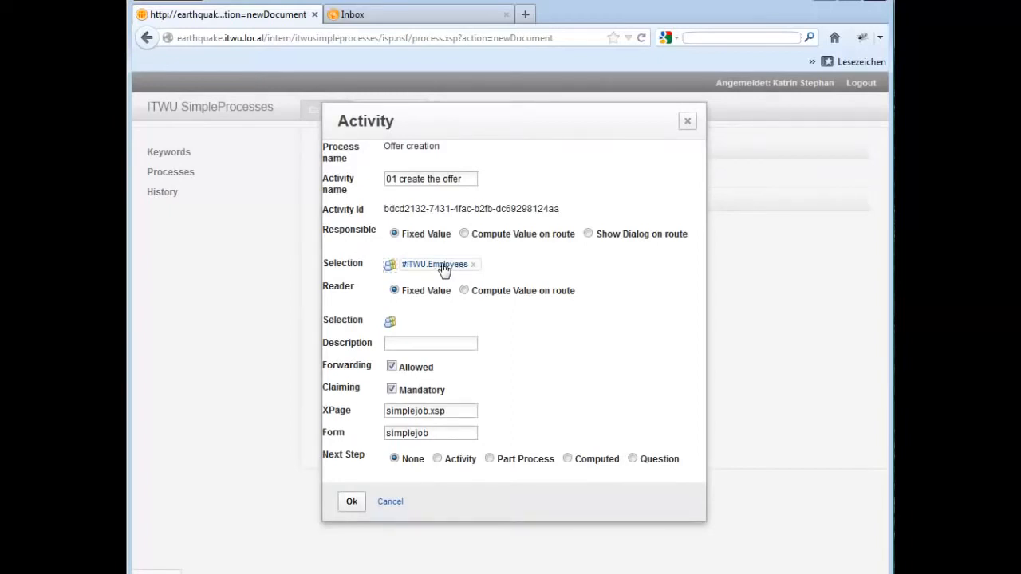
Set #ITWU.Employees as the activity's fixed reader and confirm the "01 create the offer" activity.
left_click(390, 322)
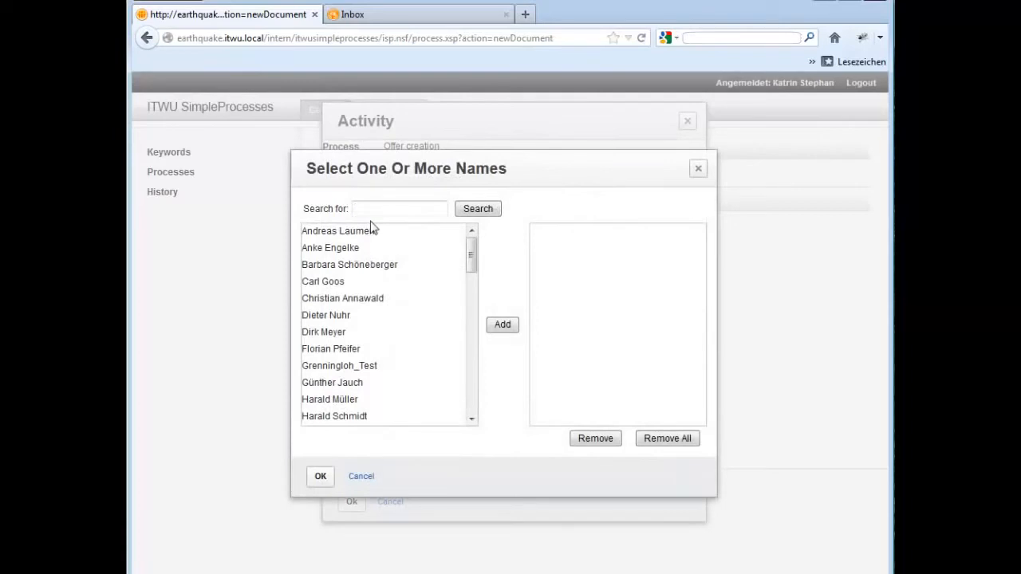
type("#ITWU")
double_click(348, 281)
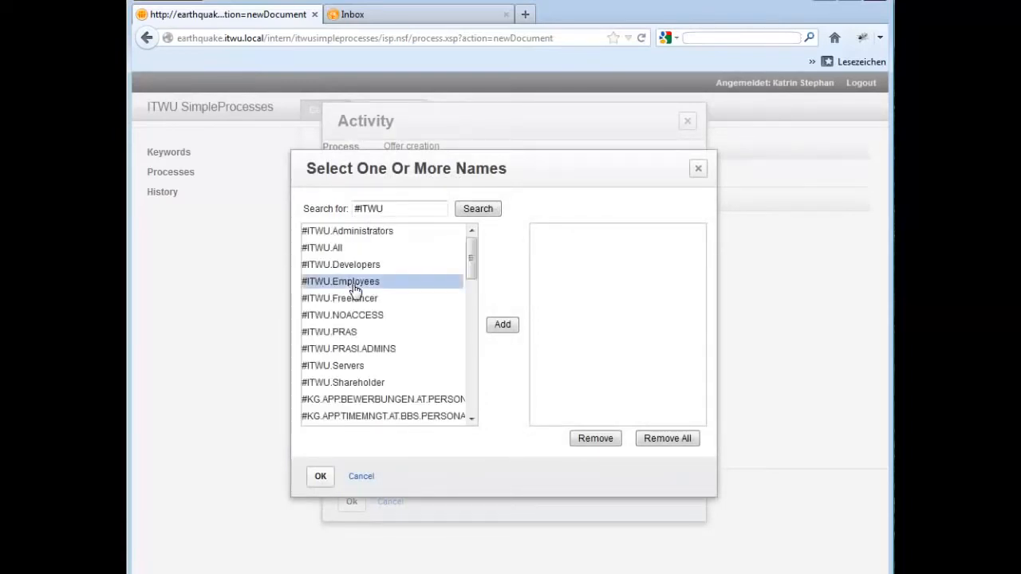
left_click(318, 477)
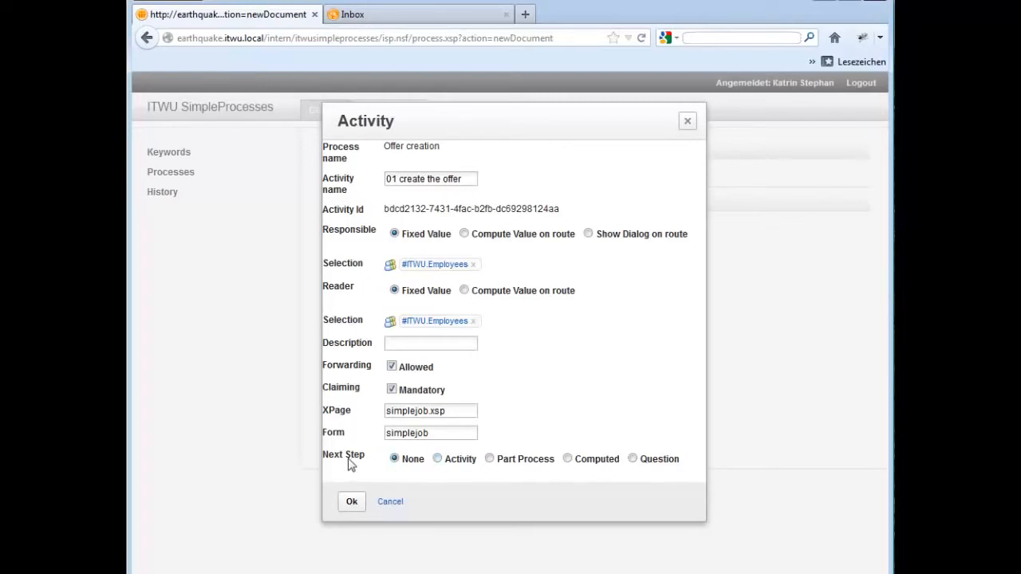
left_click(352, 502)
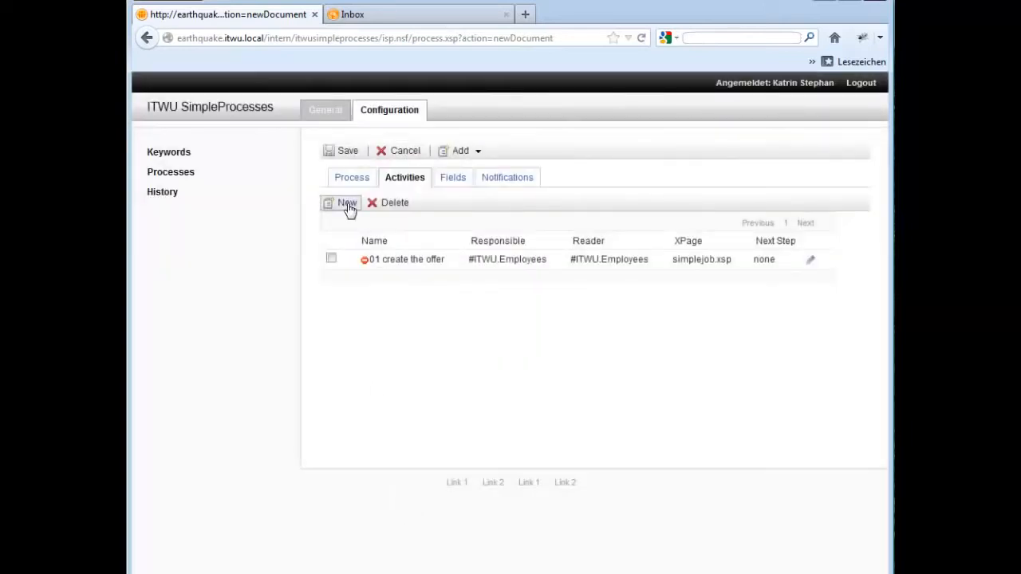
Create an activity named "02 review the offer" with Responsible set to Show Dialog on route and dialog choices limited to Selected.
left_click(348, 204)
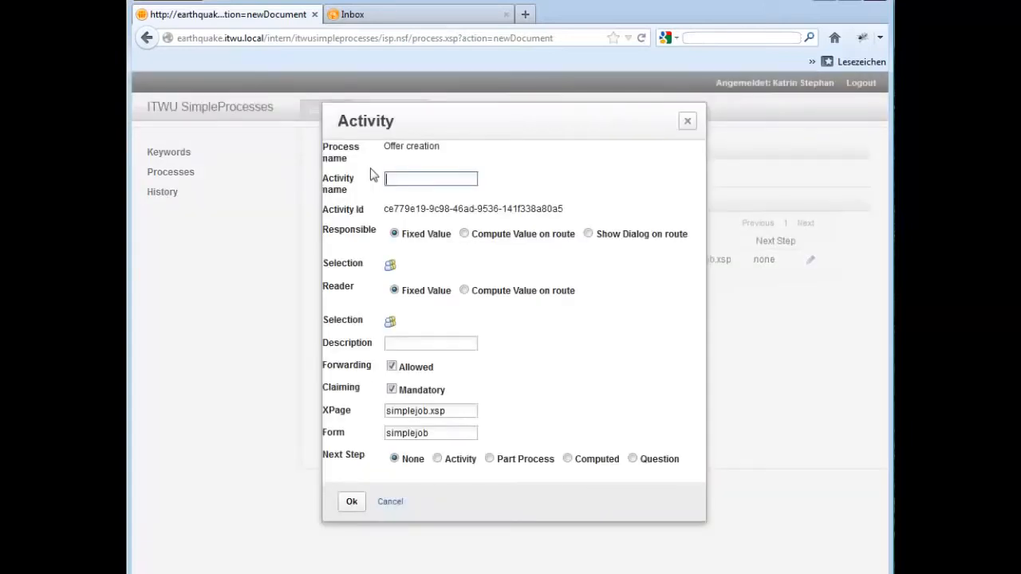
type("02 review")
type("ffer")
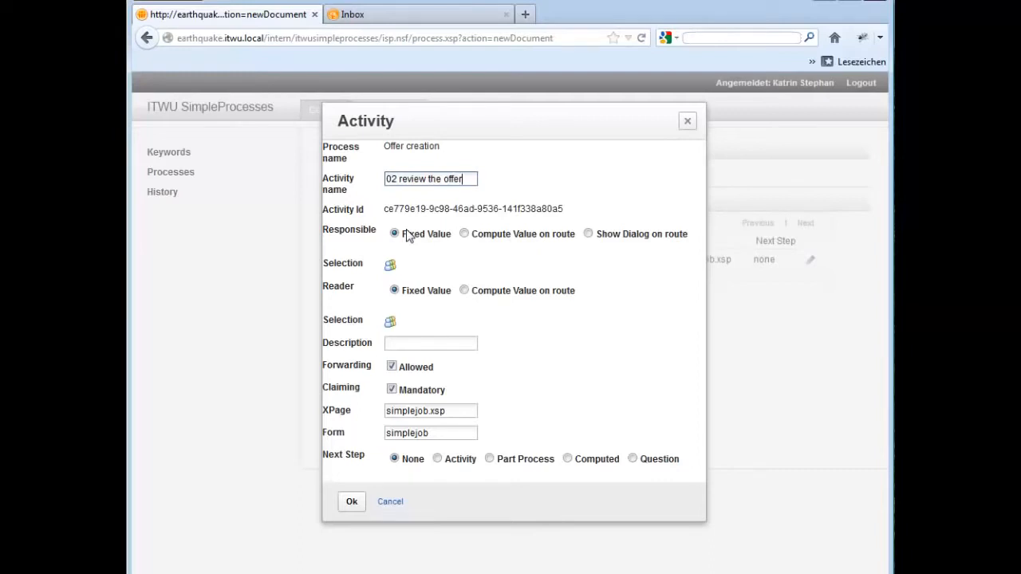
left_click(482, 236)
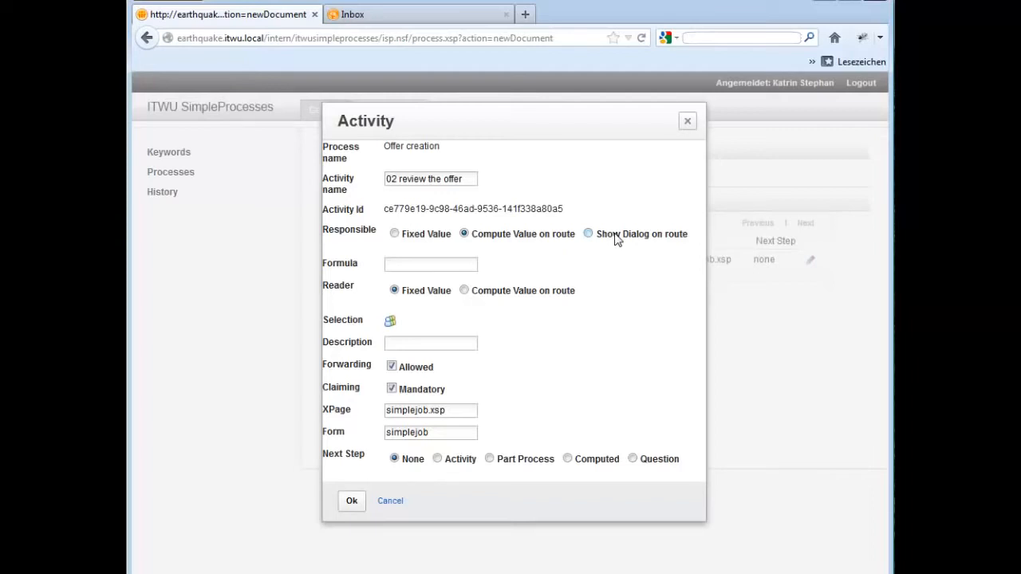
left_click(589, 234)
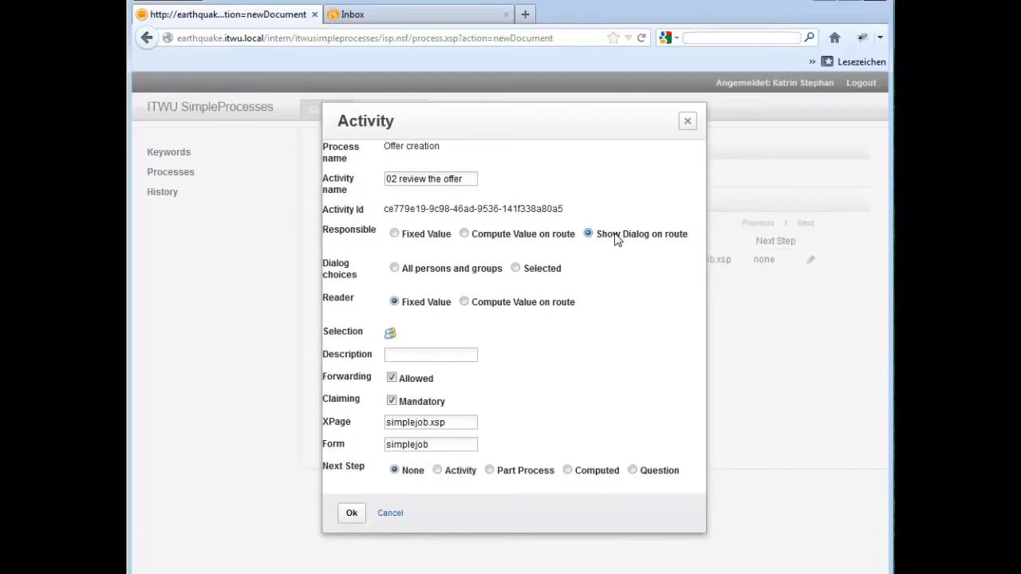
left_click(553, 269)
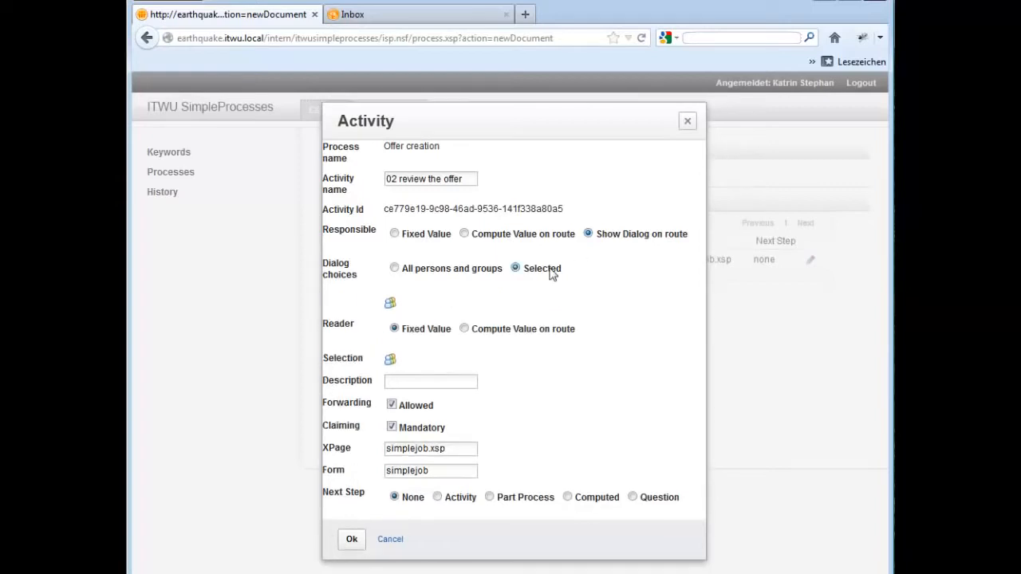
Add the two reviewers as the selectable persons in the review activity's dialog choices.
left_click(392, 305)
double_click(337, 285)
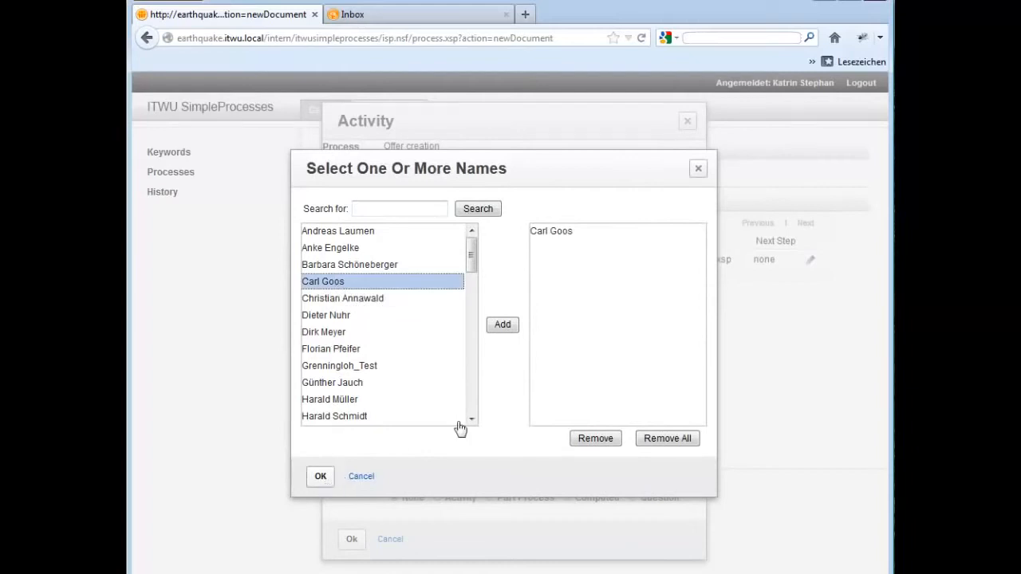
left_click(389, 207)
type("Stephan")
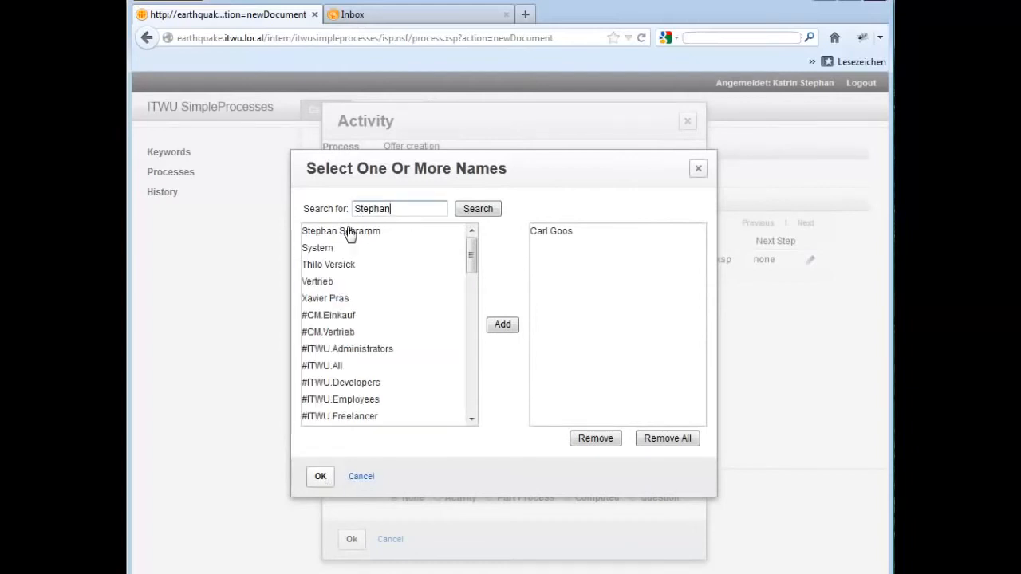
double_click(349, 231)
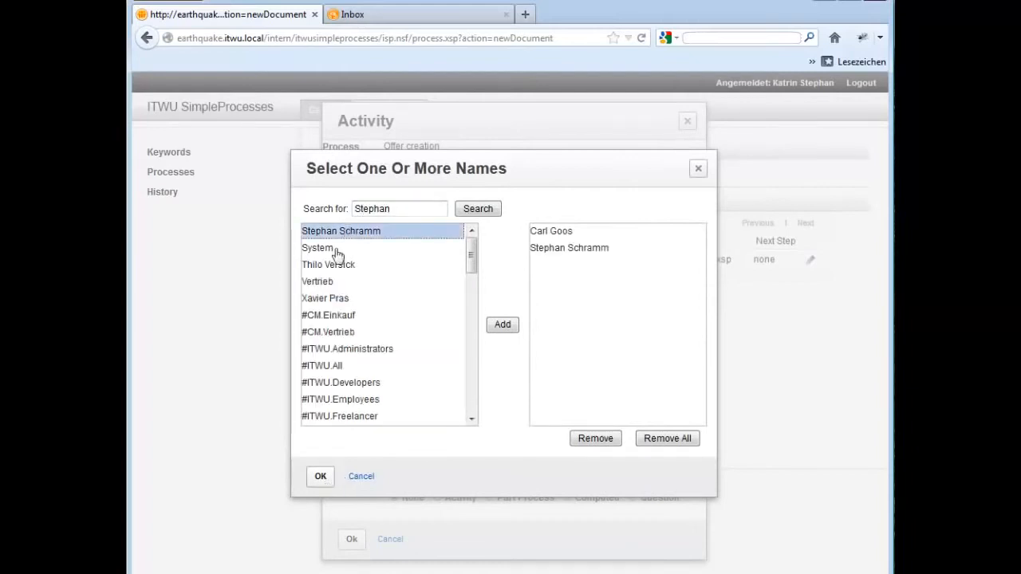
left_click(320, 476)
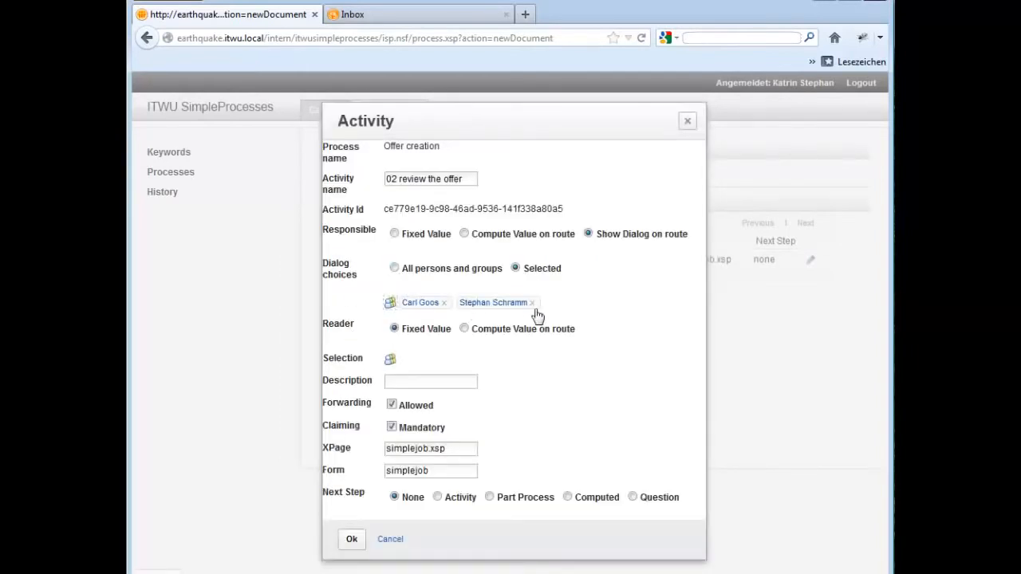
Set #ITWU.Employees as the review activity's fixed reader and confirm the "02 review the offer" activity.
left_click(390, 360)
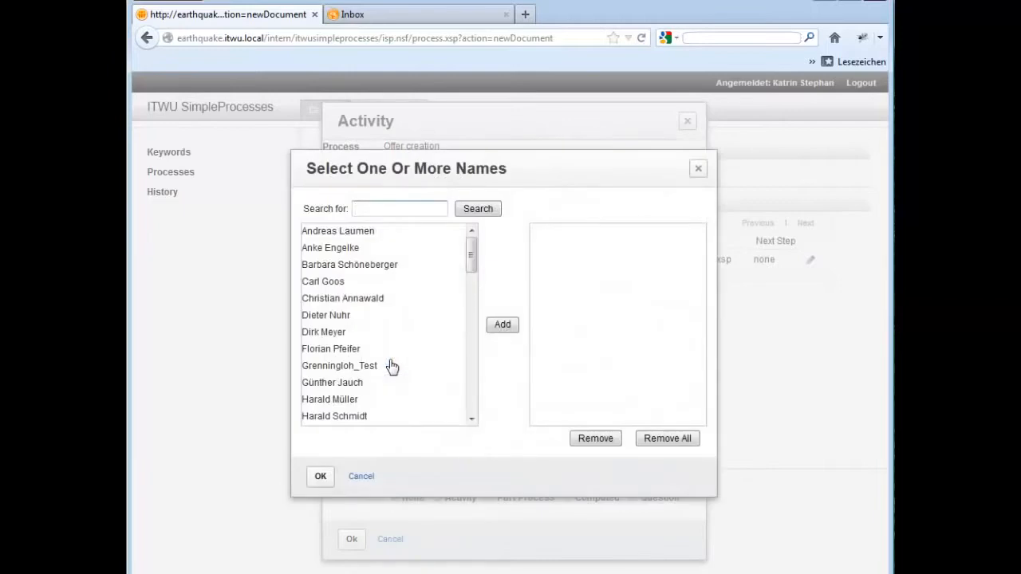
type("#ITWU")
key("Return")
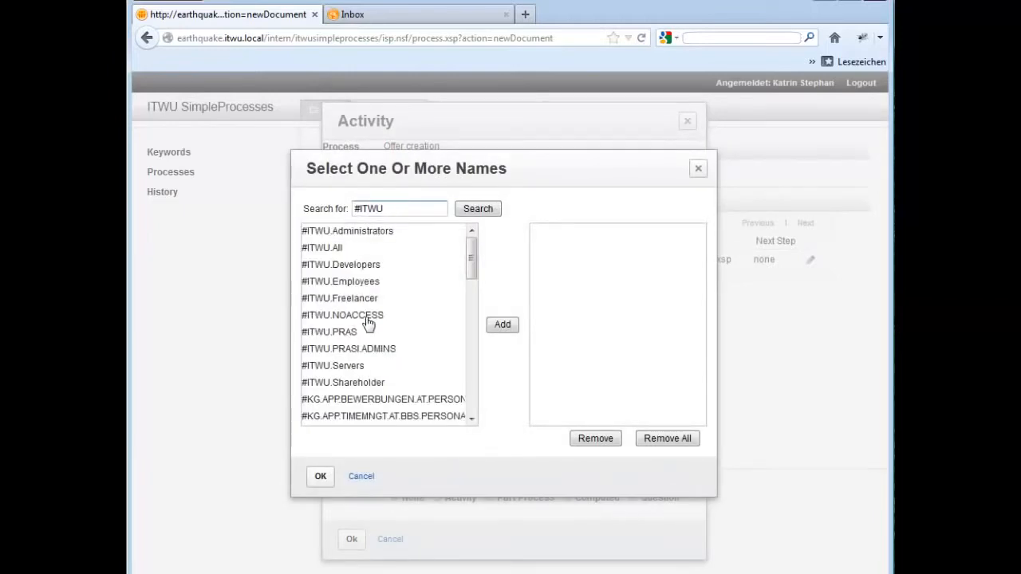
double_click(360, 282)
left_click(319, 476)
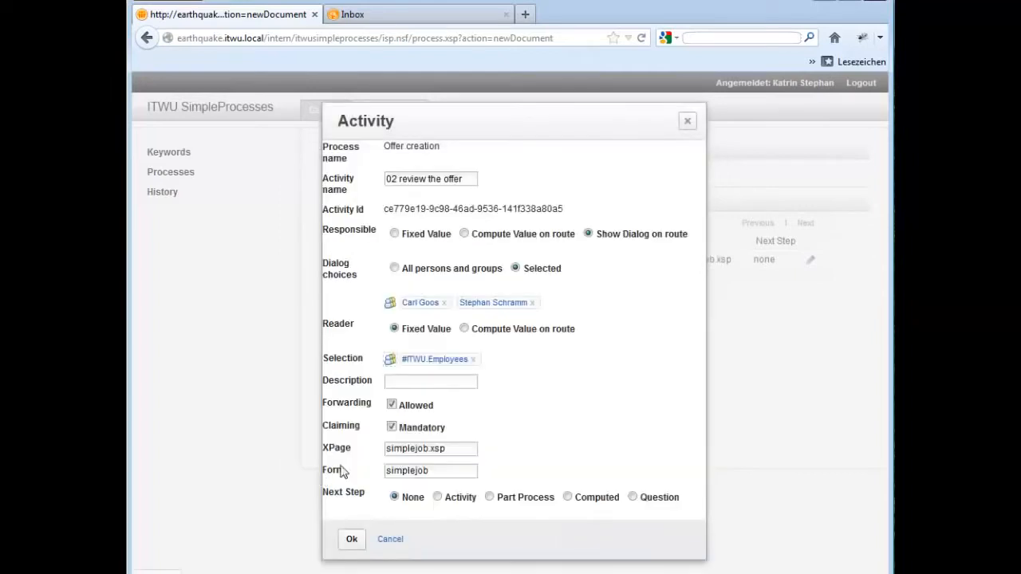
left_click(353, 542)
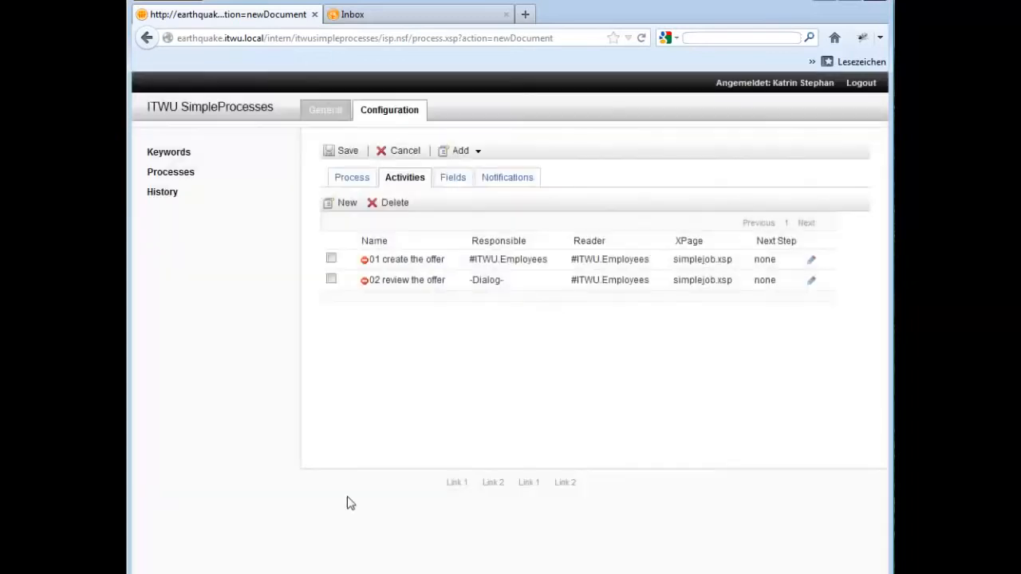
Create an activity named "02.1 edit the offer" whose Responsible is computed on route with the formula Creator.
left_click(347, 205)
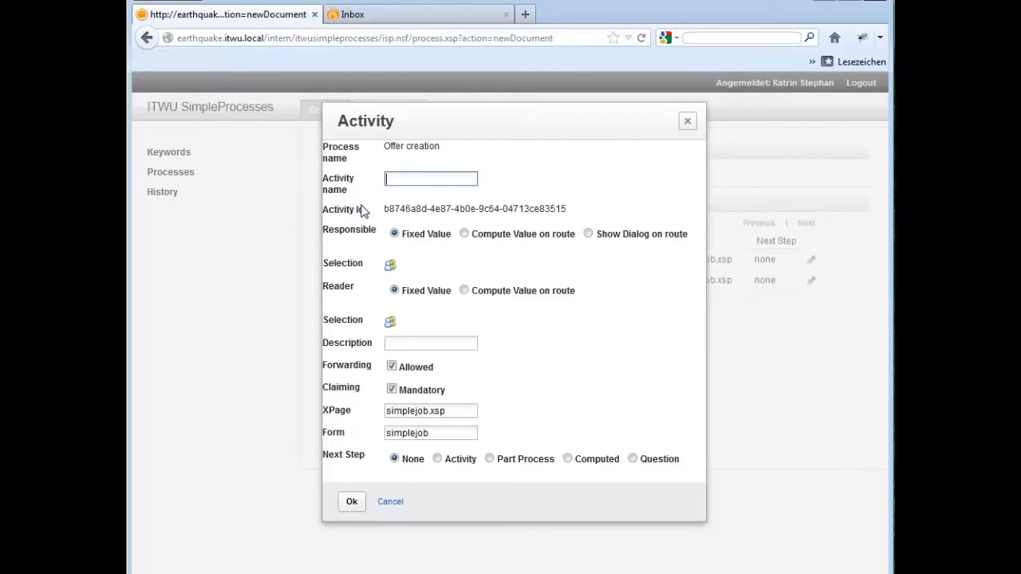
left_click(392, 182)
type("02 1 edit the offer")
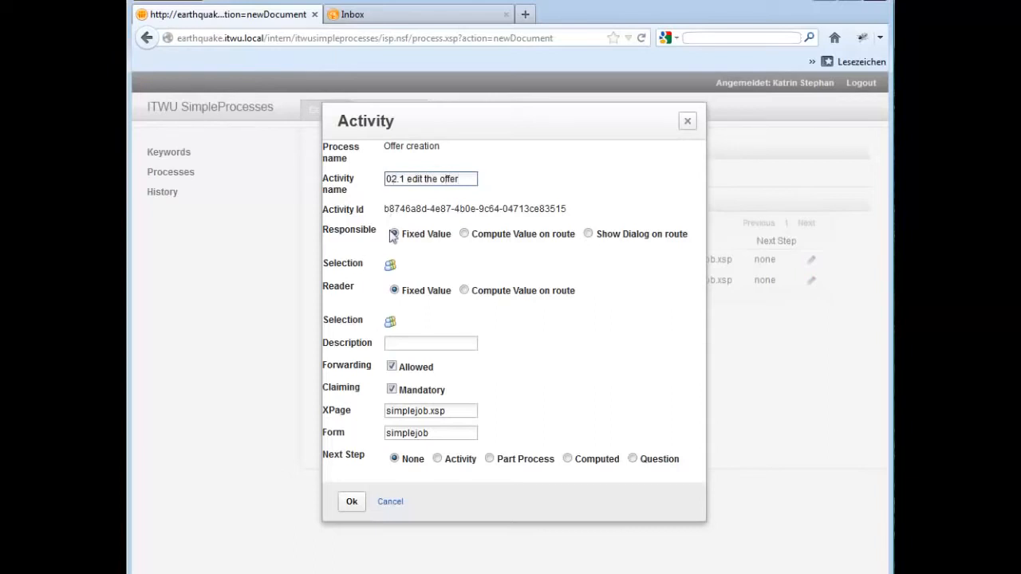
left_click(464, 234)
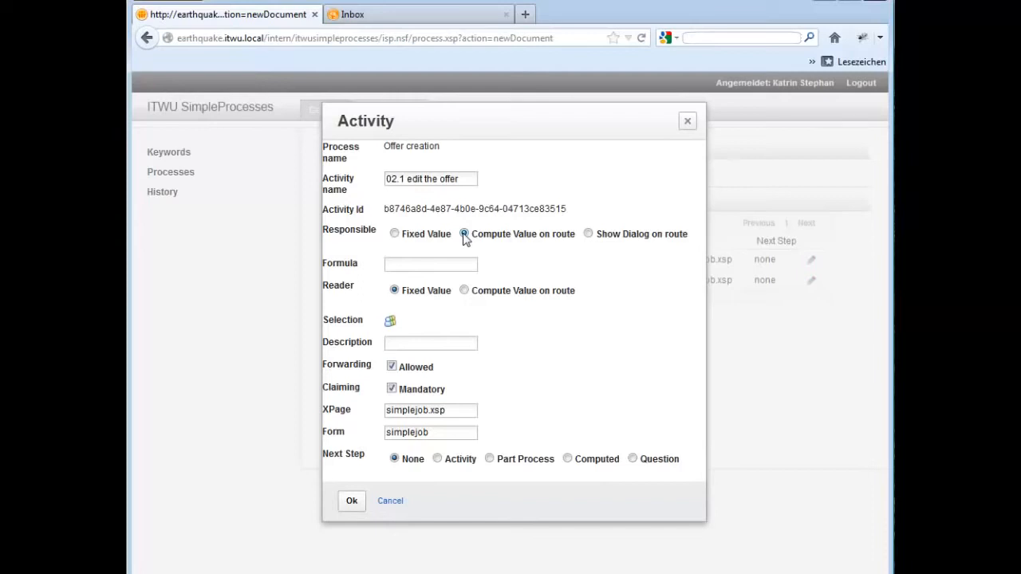
left_click(406, 264)
type("Creator")
Set #ITWU.Employees as the fixed reader of "02.1 edit the offer" and confirm the activity.
left_click(389, 321)
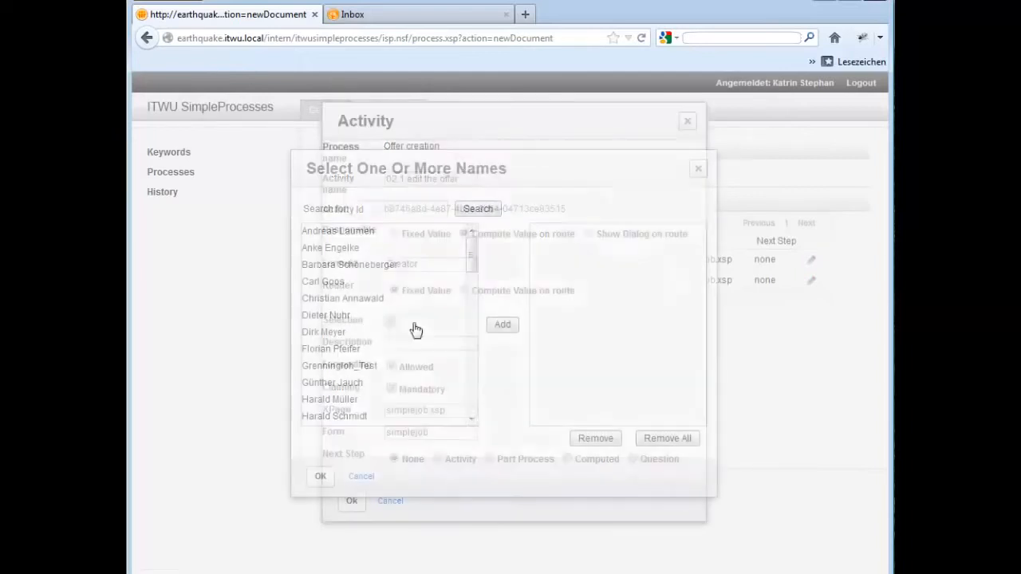
type("#ITWU")
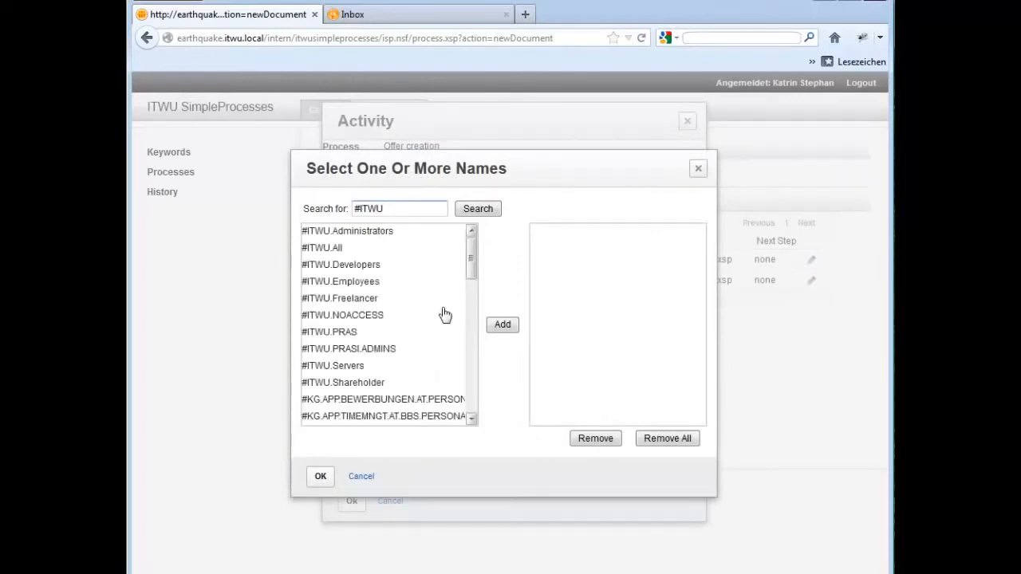
double_click(363, 281)
left_click(320, 476)
left_click(350, 501)
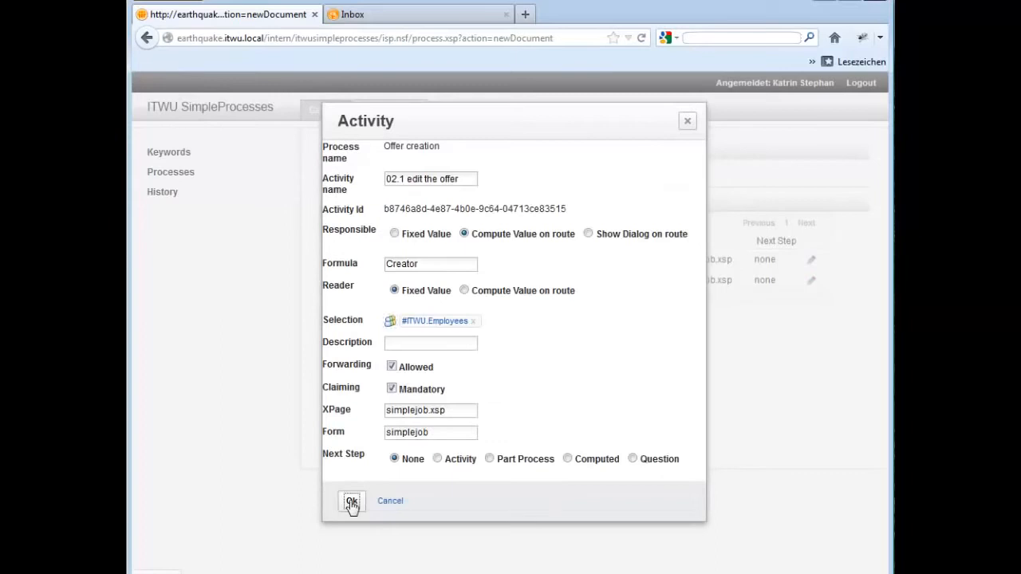
Create an activity named "02.2 dispatch the offer" whose Responsible is computed on route with the formula Creator.
left_click(359, 205)
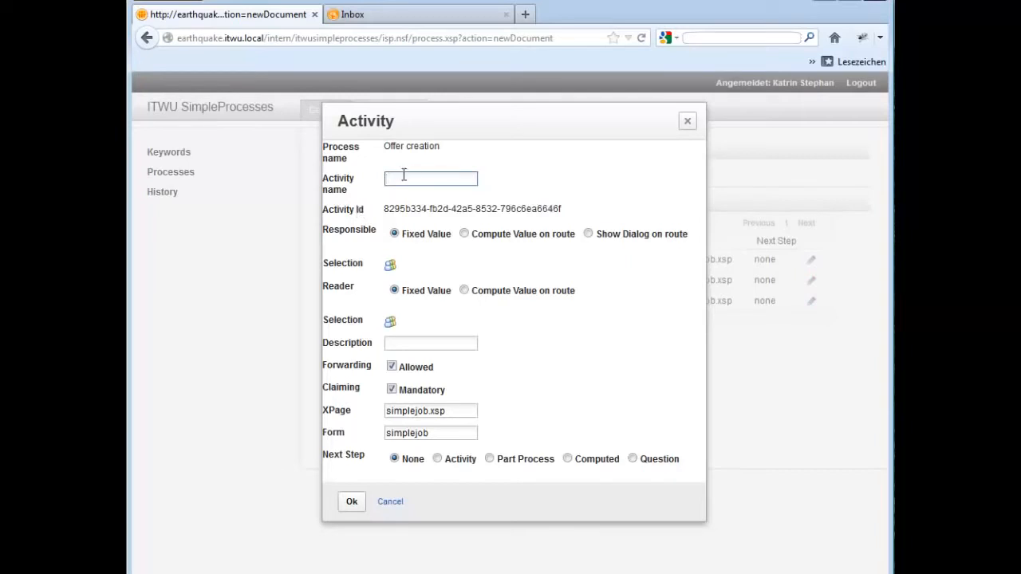
type("02.2-dispatch the offer")
left_click(464, 234)
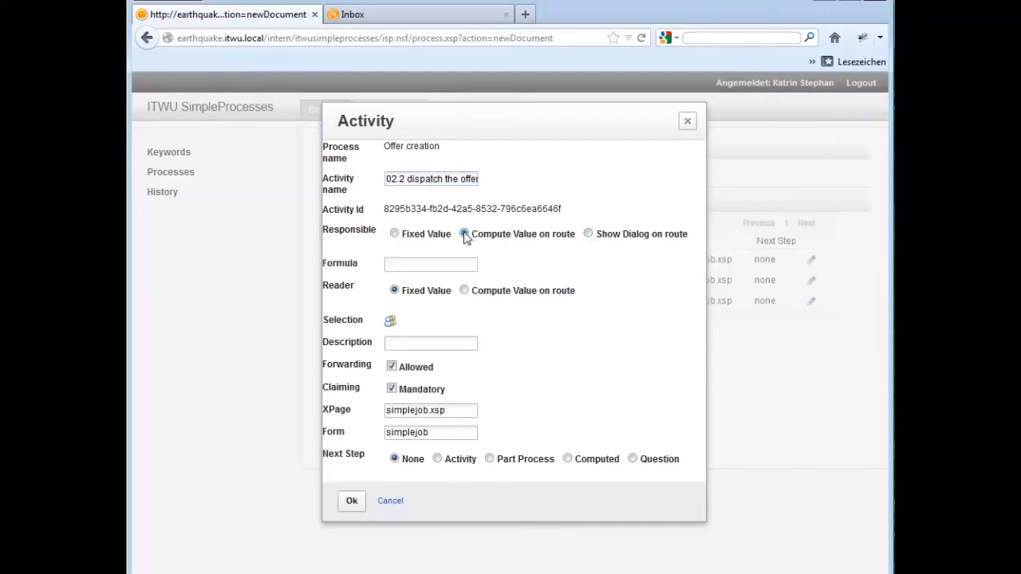
left_click(398, 269)
type("Creator")
Set #ITWU.Employees as the fixed reader of "02.2 dispatch the offer" and confirm the activity.
left_click(390, 321)
type("#ITWU")
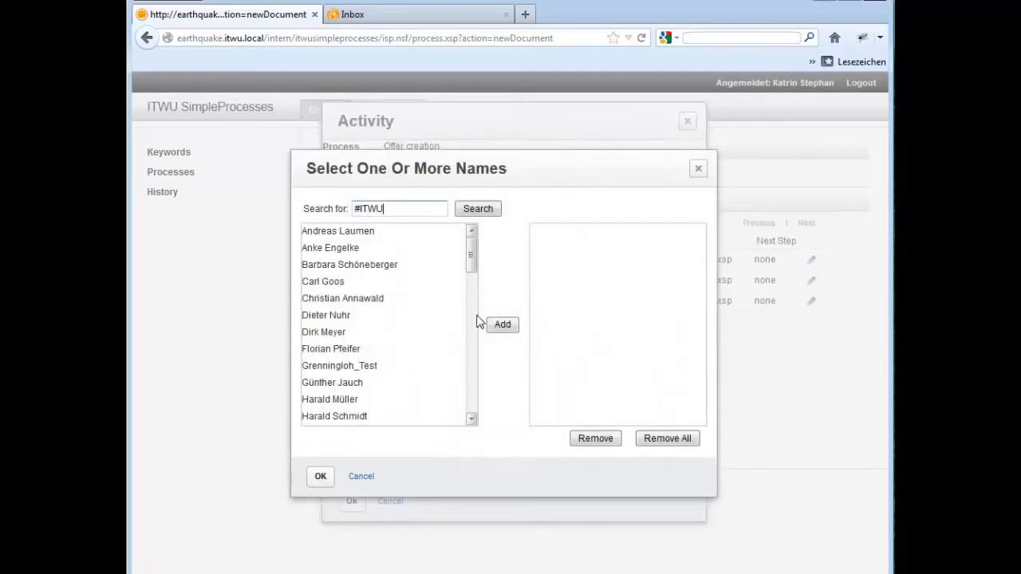
double_click(353, 282)
left_click(319, 476)
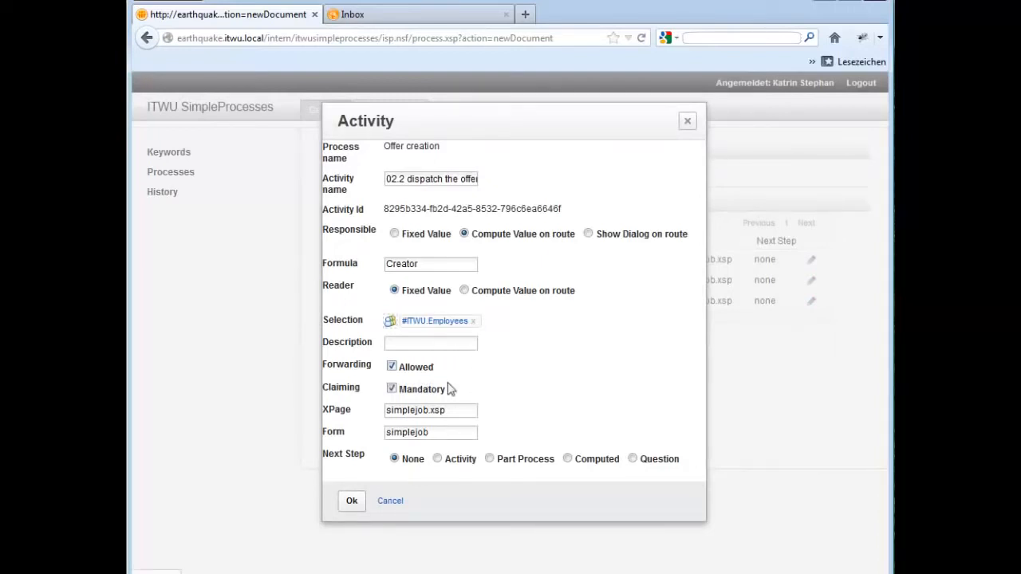
left_click(356, 503)
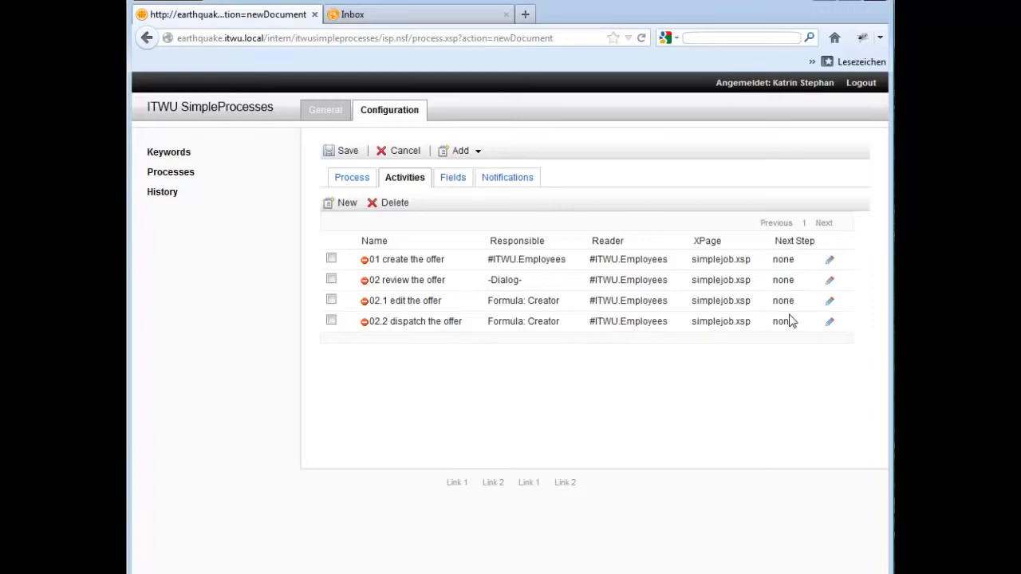
Set the next step of "01 create the offer" to the activity "02 review the offer" and confirm the change.
left_click(829, 263)
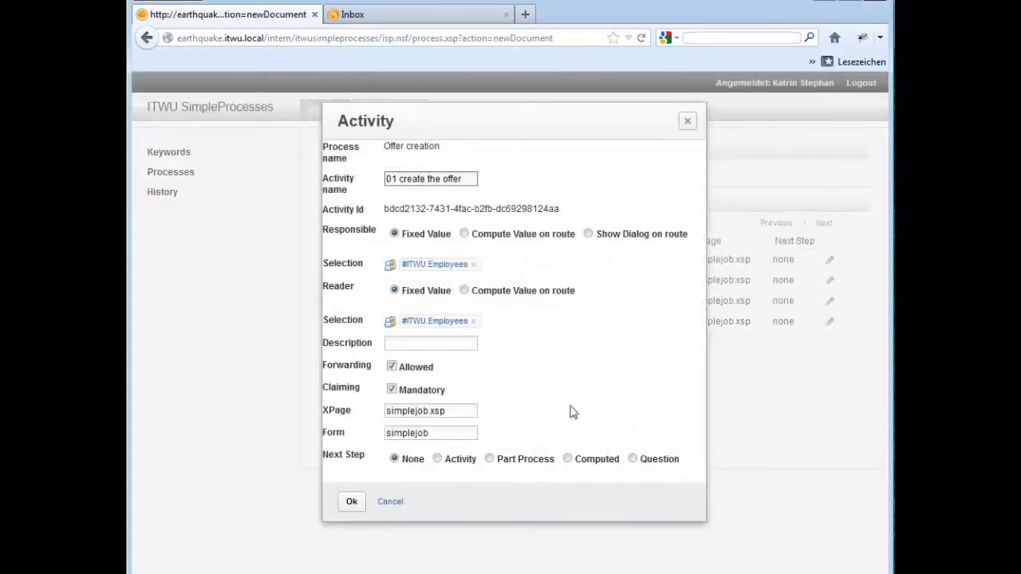
left_click(437, 459)
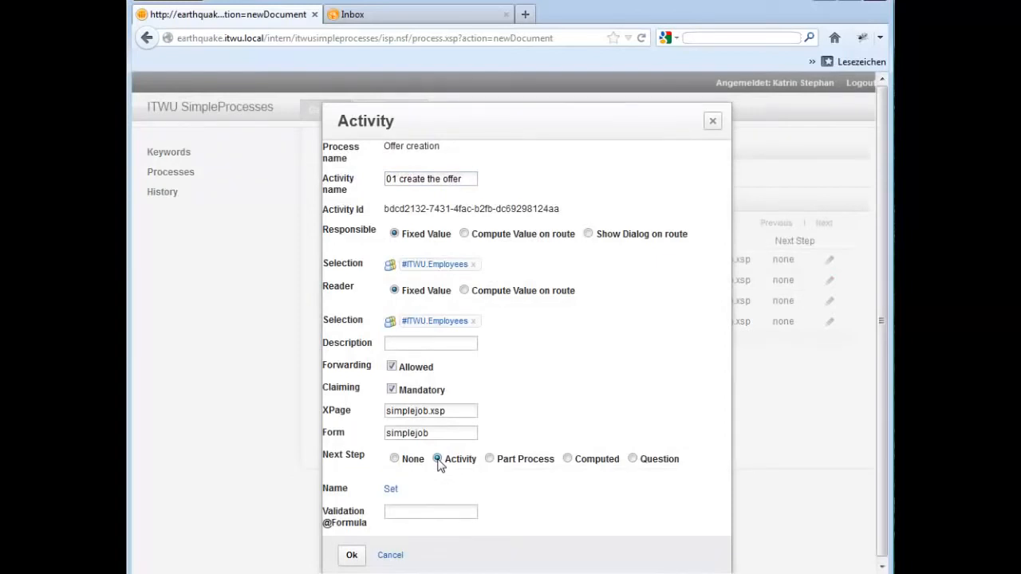
left_click(391, 489)
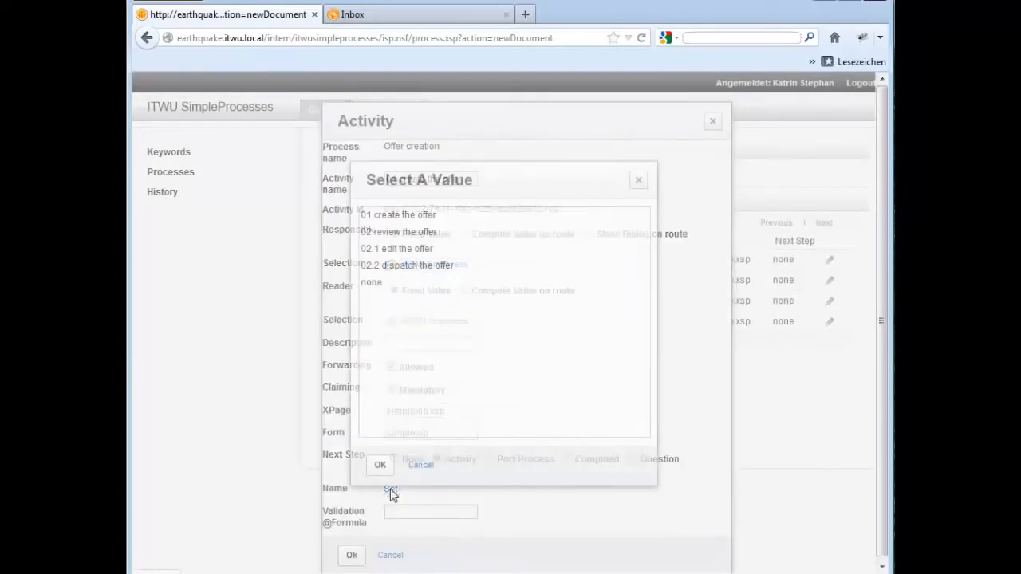
left_click(395, 233)
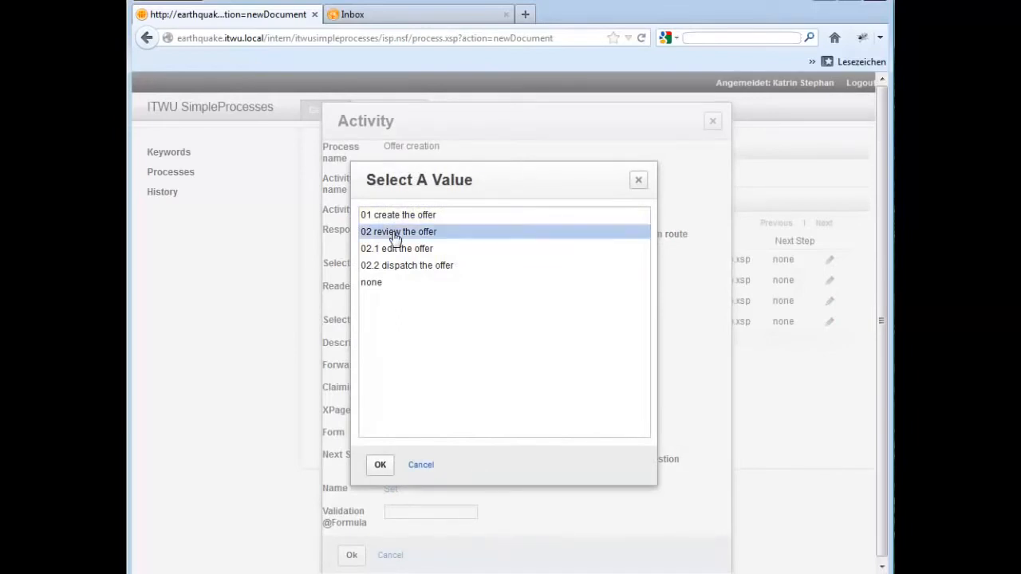
left_click(380, 465)
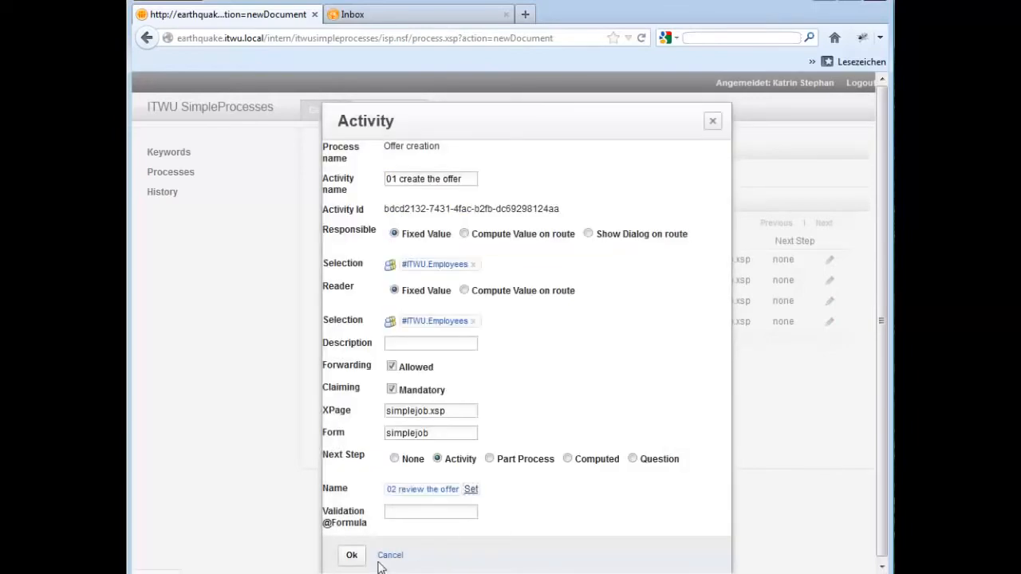
left_click(351, 555)
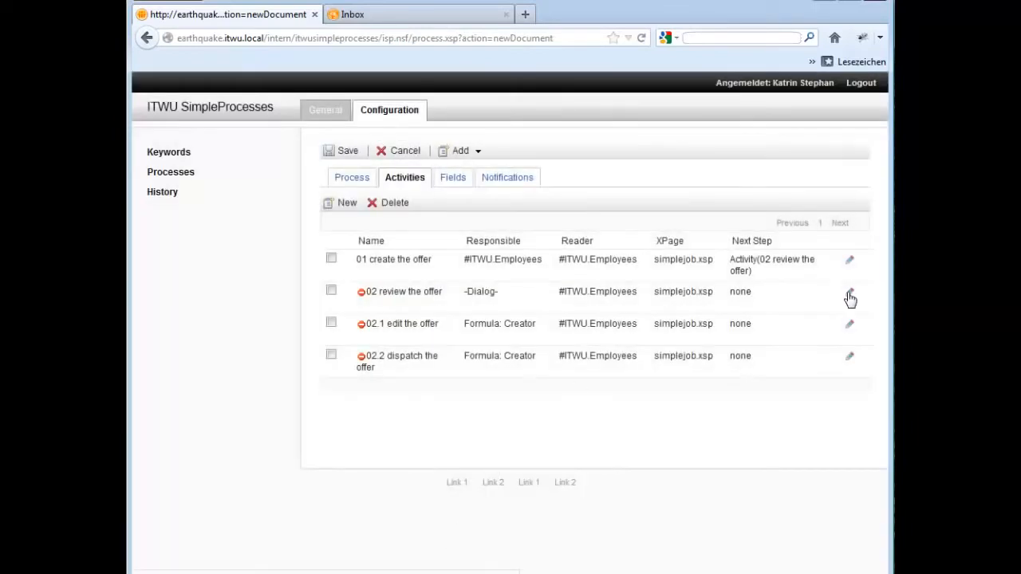
Set the next step of "02 review the offer" to Question with the choices "02.1 edit the offer" and "02.2 dispatch the offer".
left_click(850, 295)
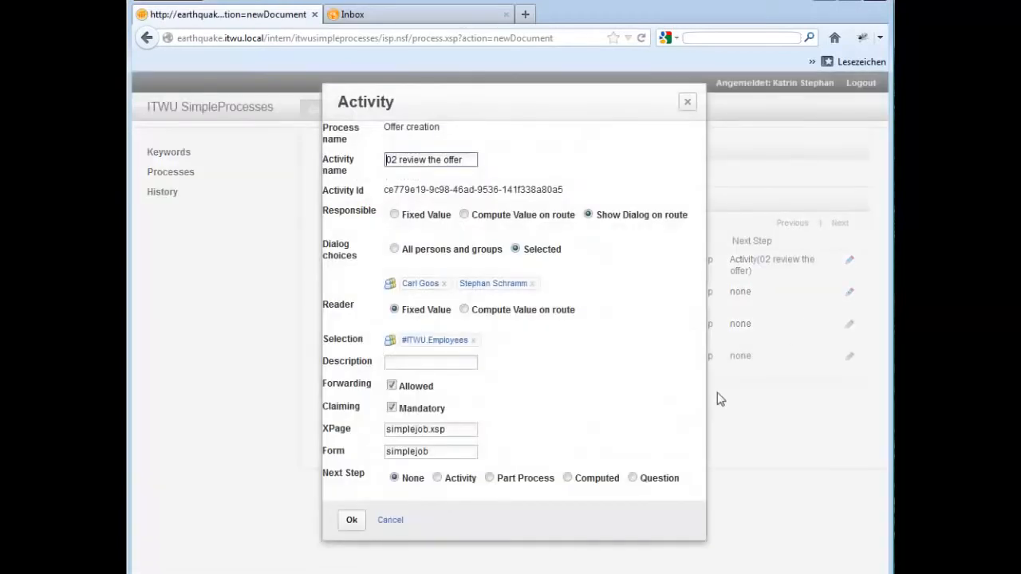
left_click(633, 478)
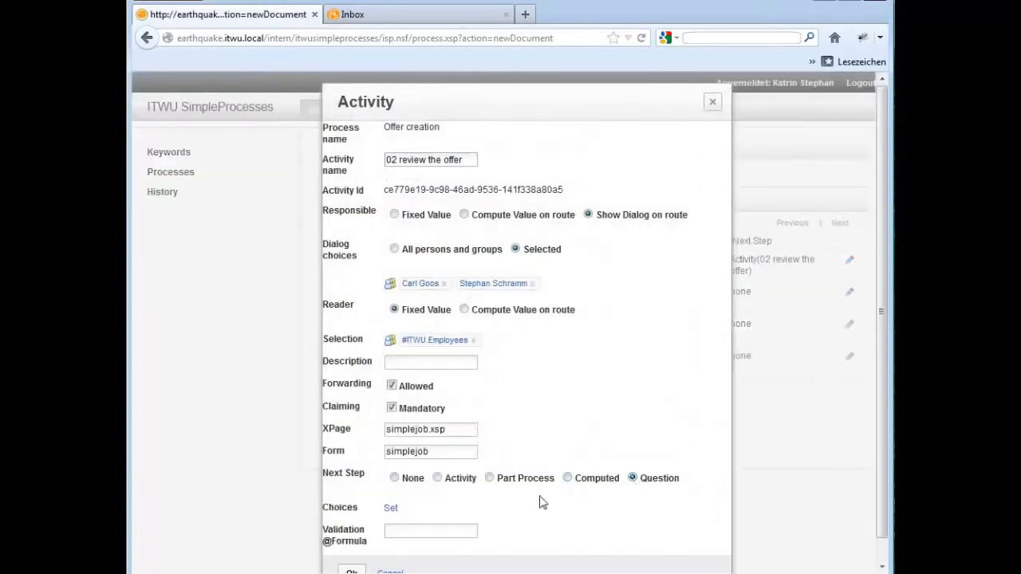
left_click(391, 509)
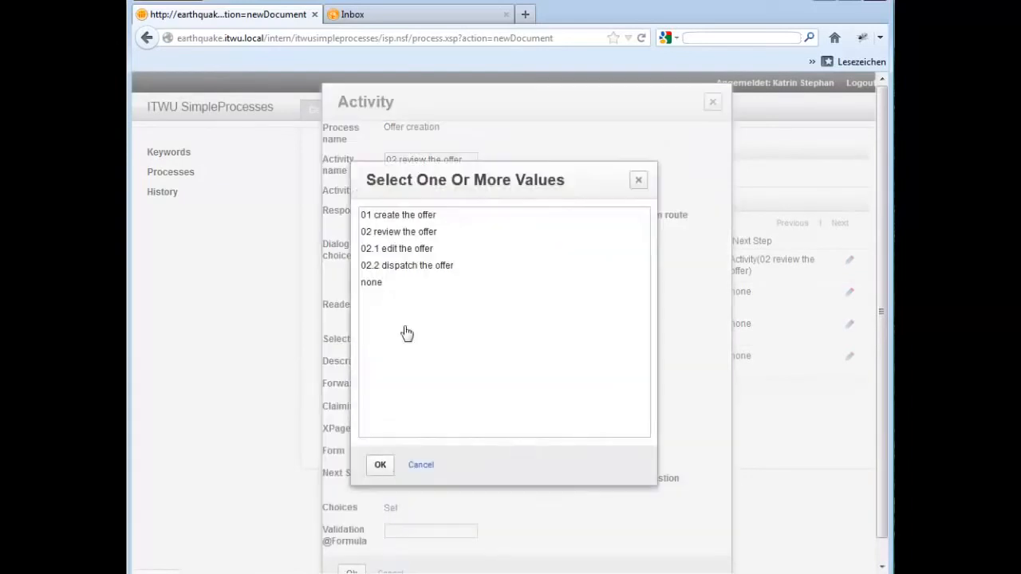
double_click(401, 251)
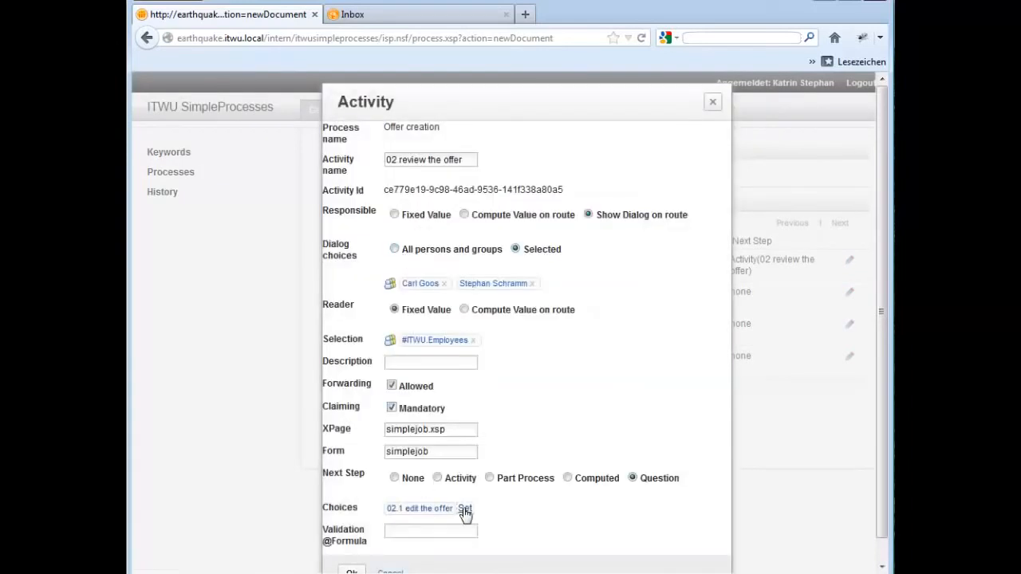
left_click(465, 508)
double_click(398, 268)
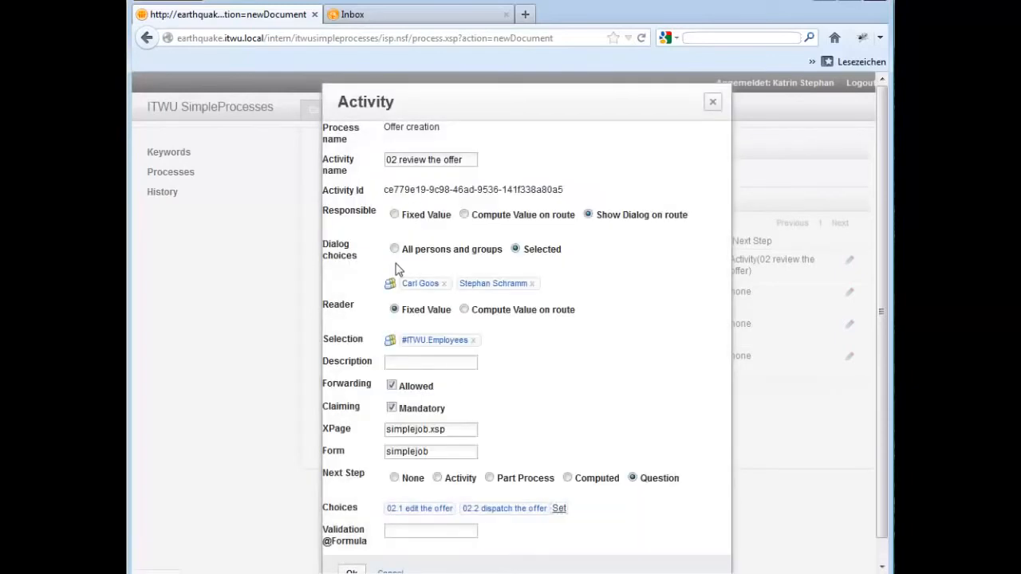
left_click(353, 571)
Set the next step of "02.1 edit the offer" to the activity "02 review the offer" and confirm the change.
left_click(850, 325)
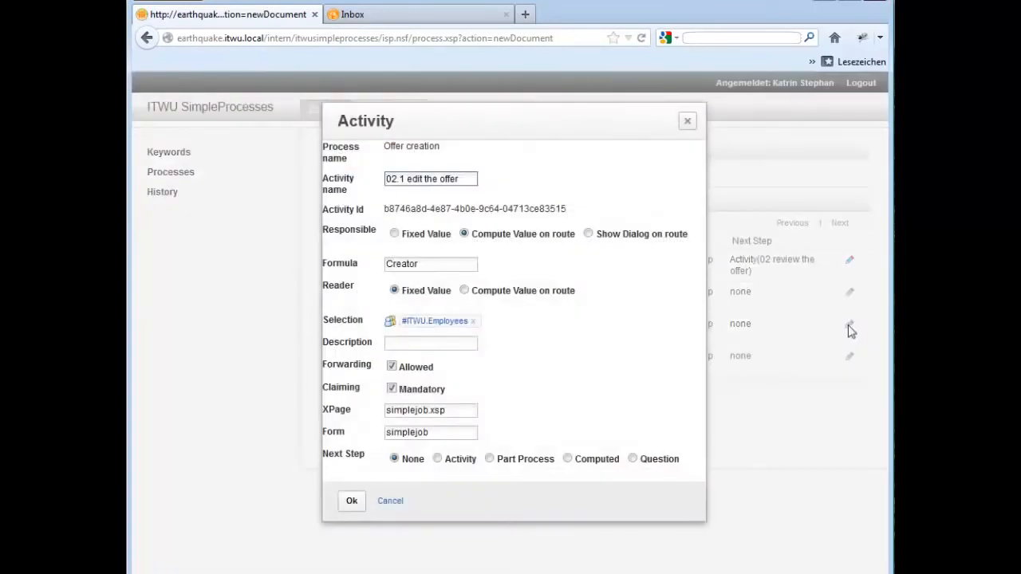
left_click(437, 459)
left_click(391, 490)
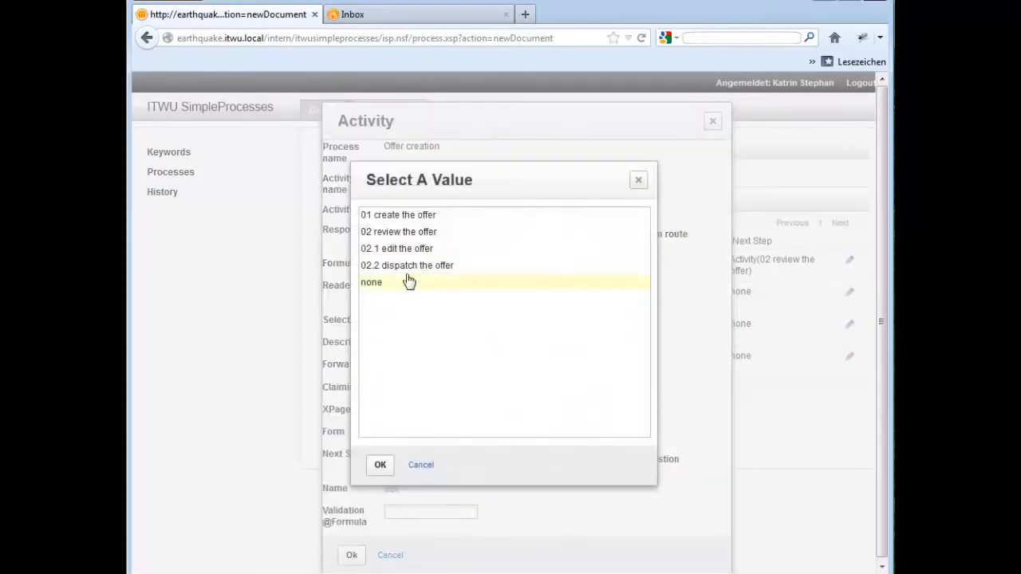
double_click(400, 234)
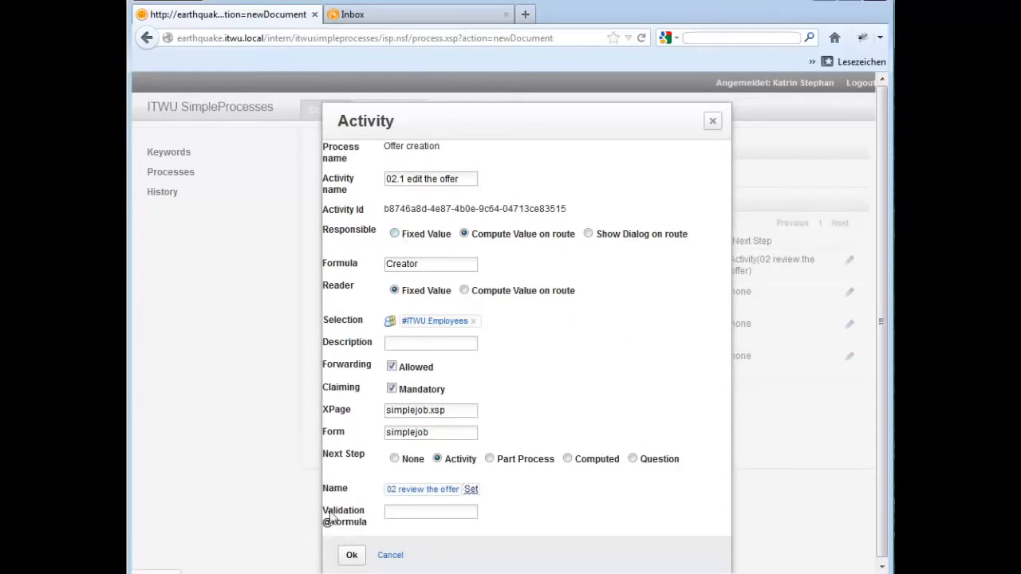
left_click(352, 555)
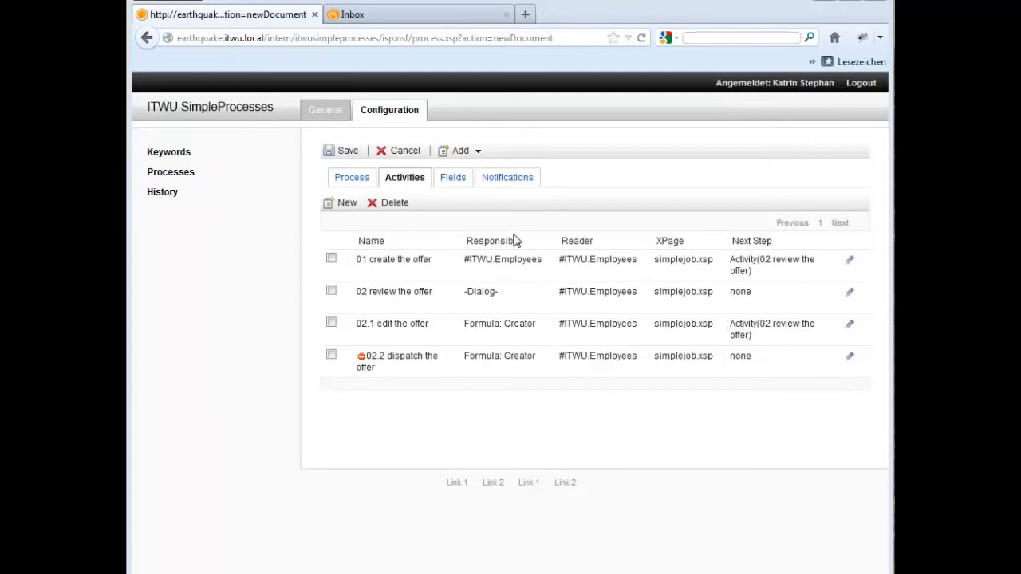
Set the process's start activity to "01 create the offer".
left_click(355, 180)
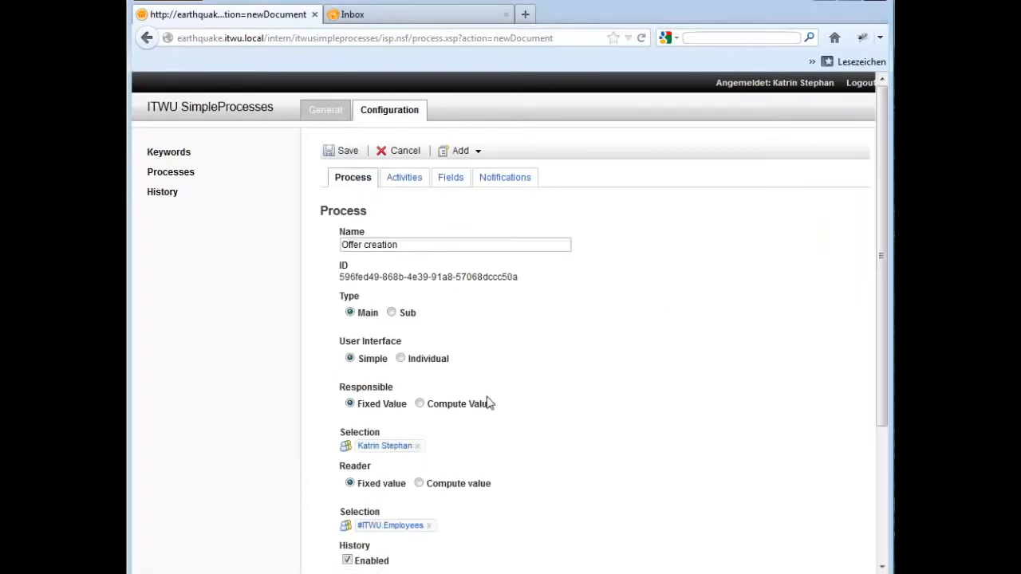
scroll(484, 402, "down", 4)
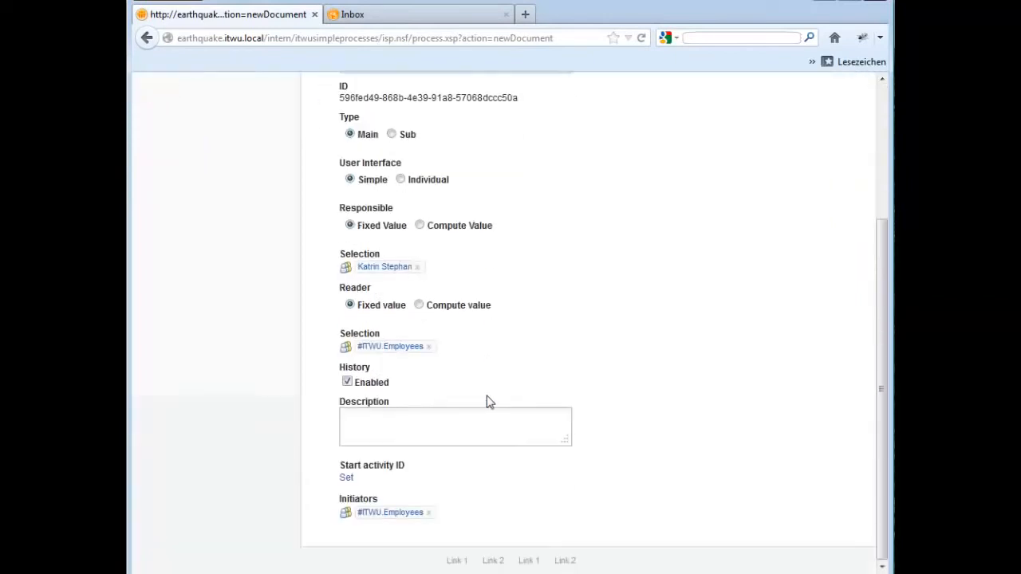
left_click(346, 480)
left_click(395, 218)
double_click(395, 219)
scroll(395, 222, "up", 4)
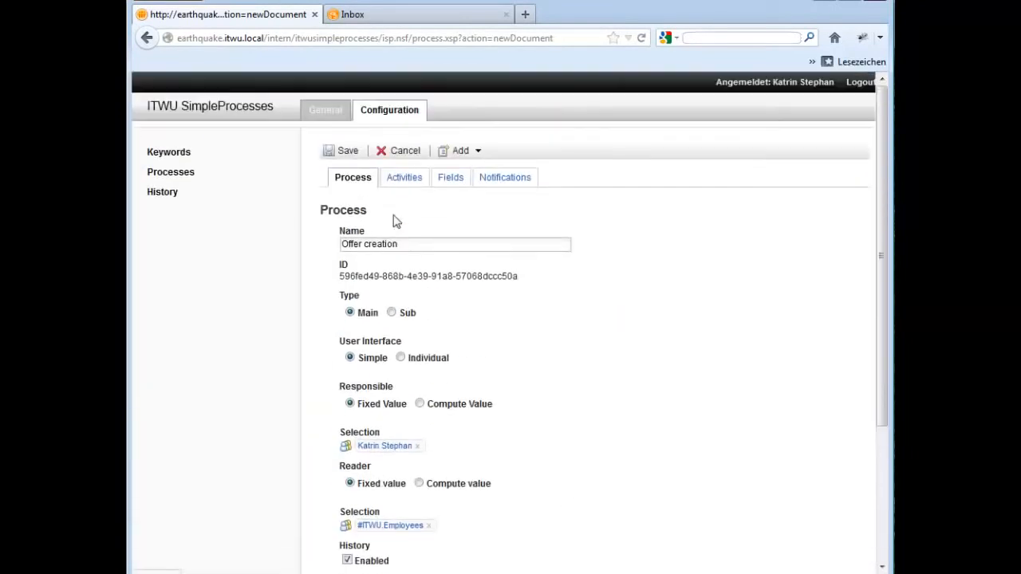
Add a new field to the process with Creator as both its name and its label.
left_click(451, 179)
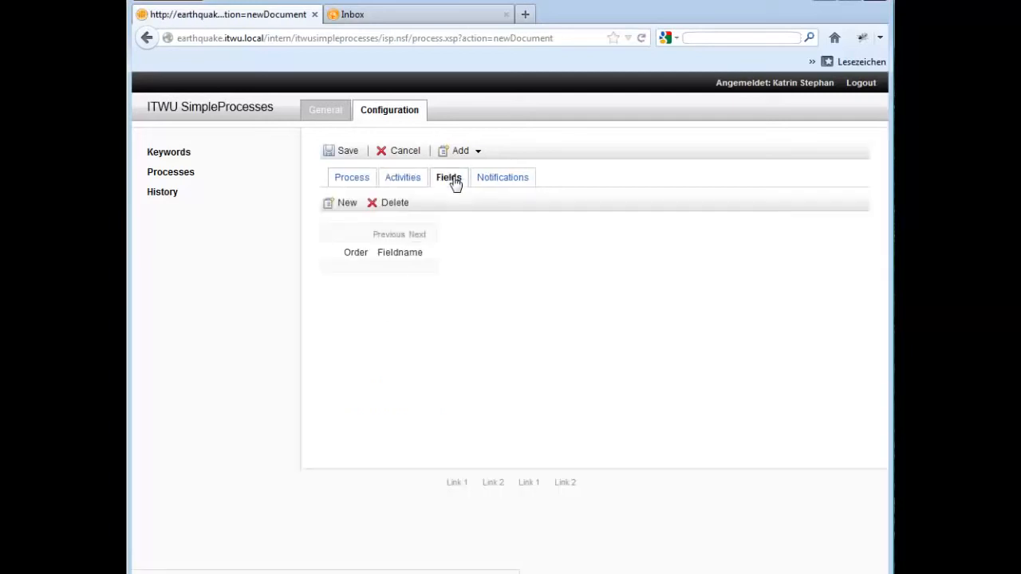
left_click(349, 206)
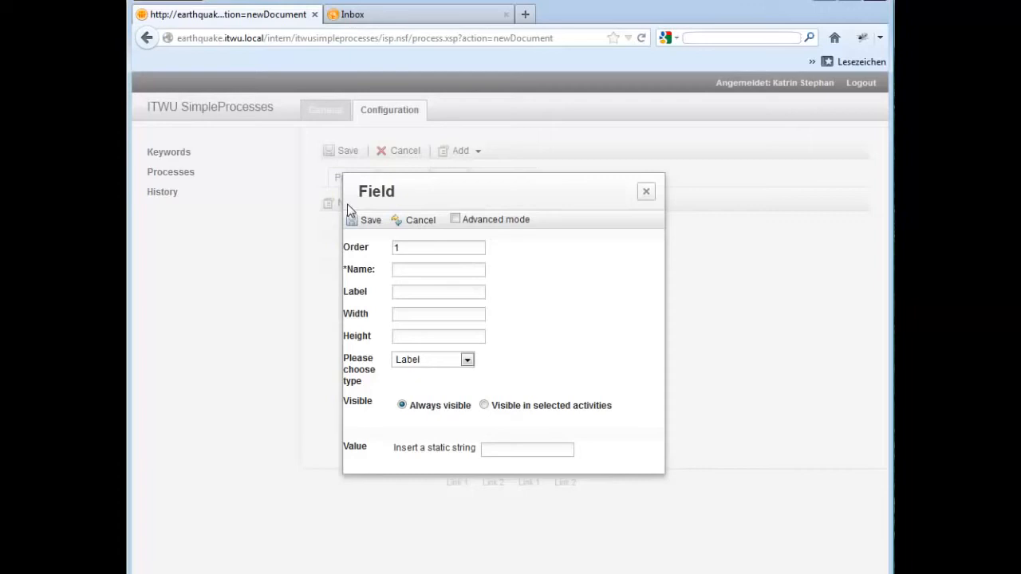
left_click(397, 271)
type("Creator")
key("Tab")
type("Creator")
key("Tab")
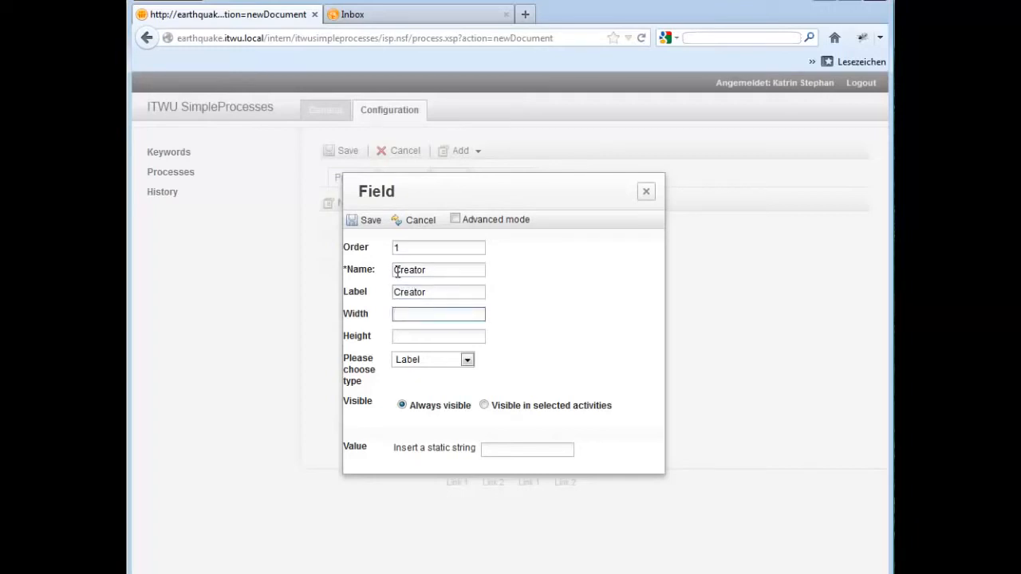
Make the Creator field a NameTextBox that is always required and save it.
left_click(467, 360)
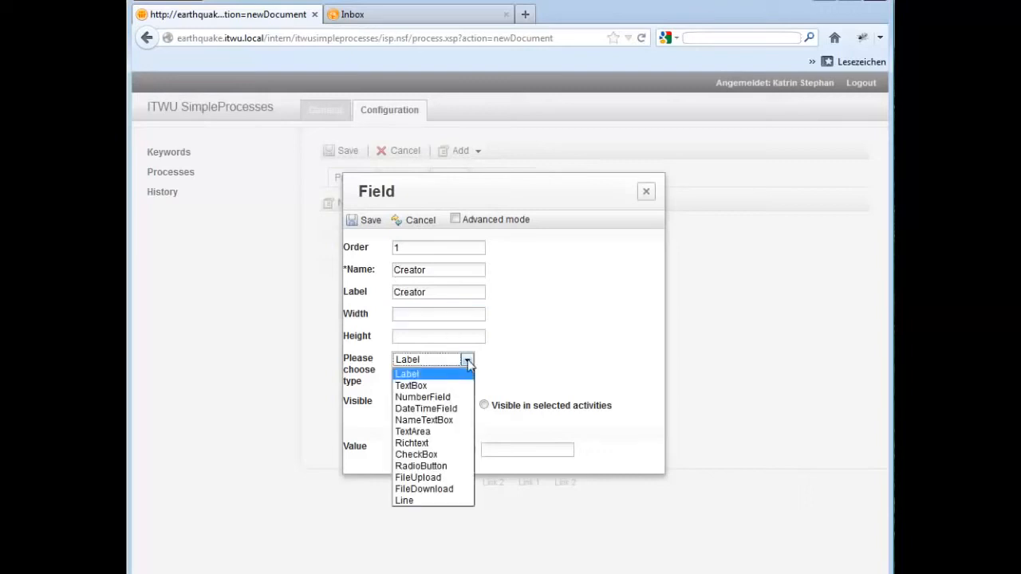
left_click(438, 420)
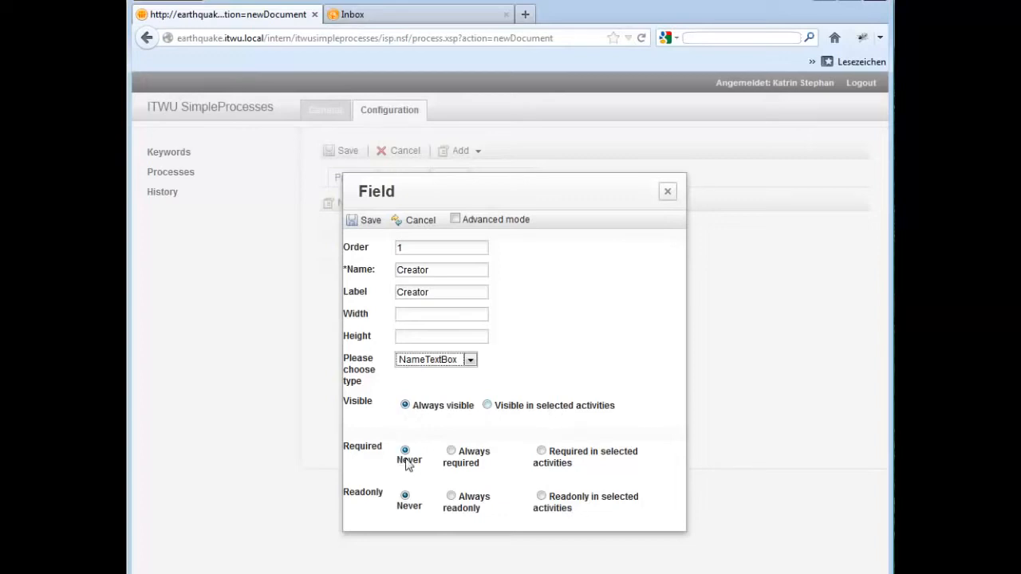
left_click(451, 451)
left_click(365, 221)
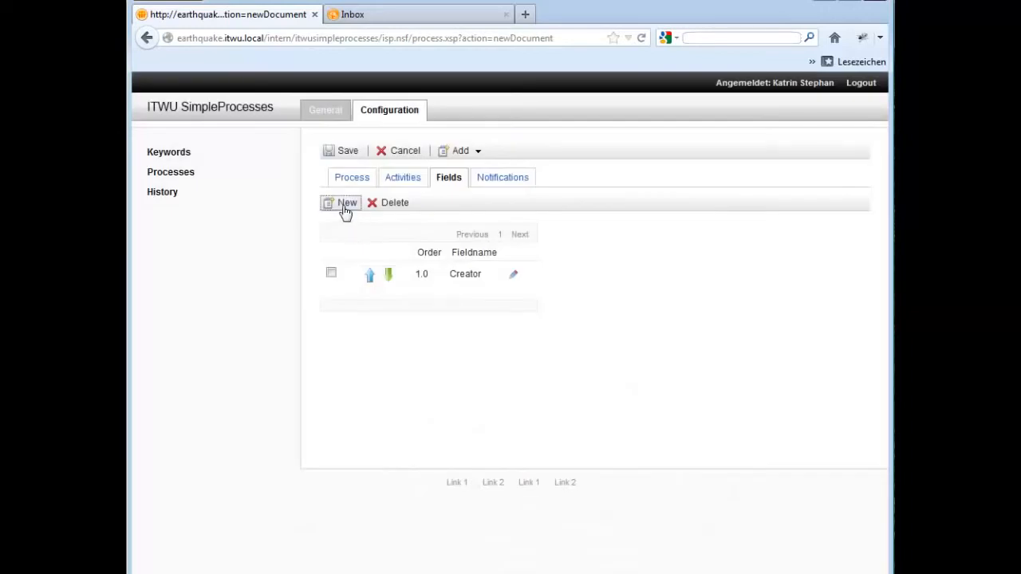
Add a field with Date as name and label, make it an always required DateTimeField, and save it.
left_click(345, 204)
left_click(398, 267)
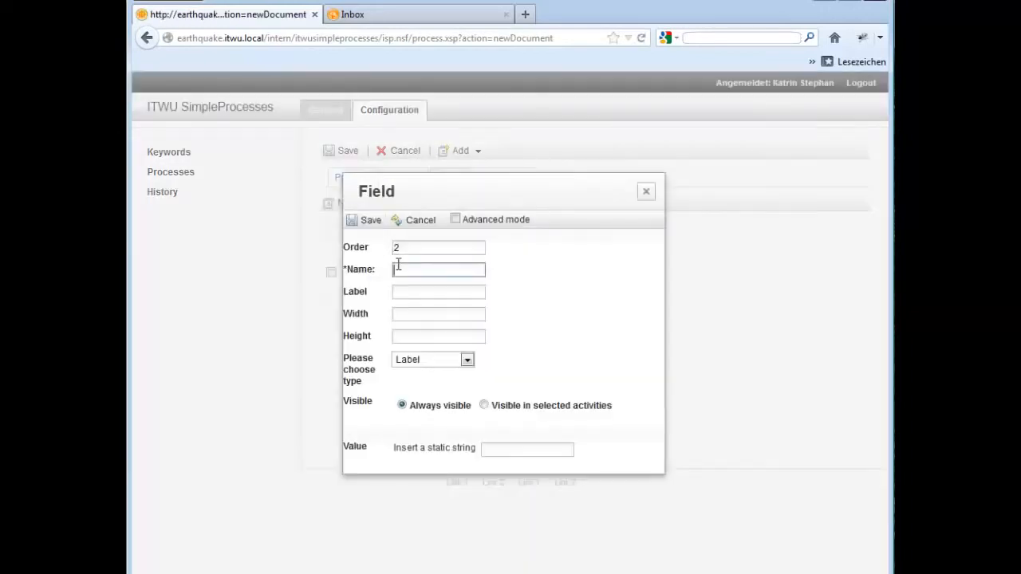
type("Date")
key("Tab")
type("Date")
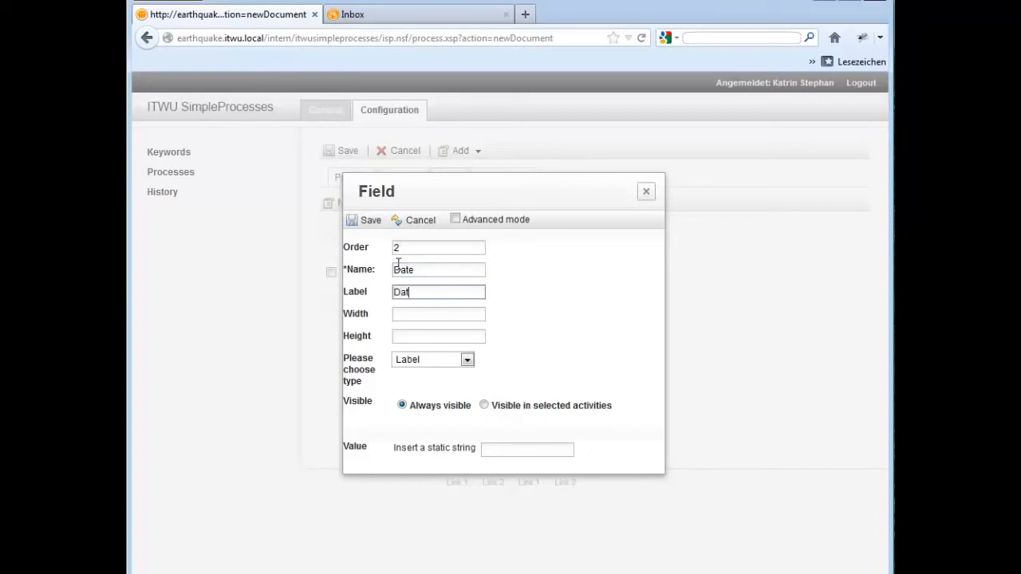
left_click(468, 360)
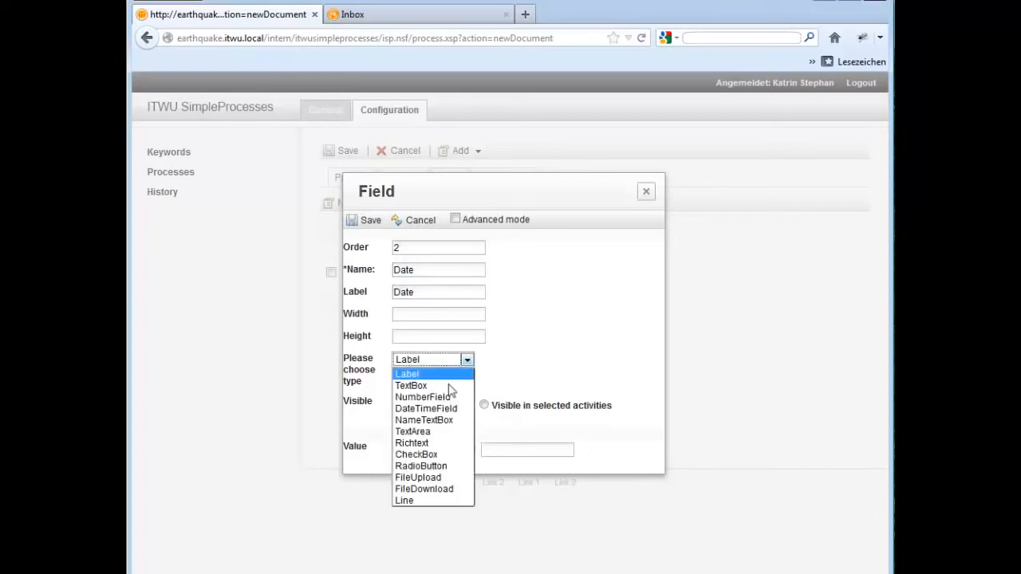
left_click(441, 409)
left_click(453, 451)
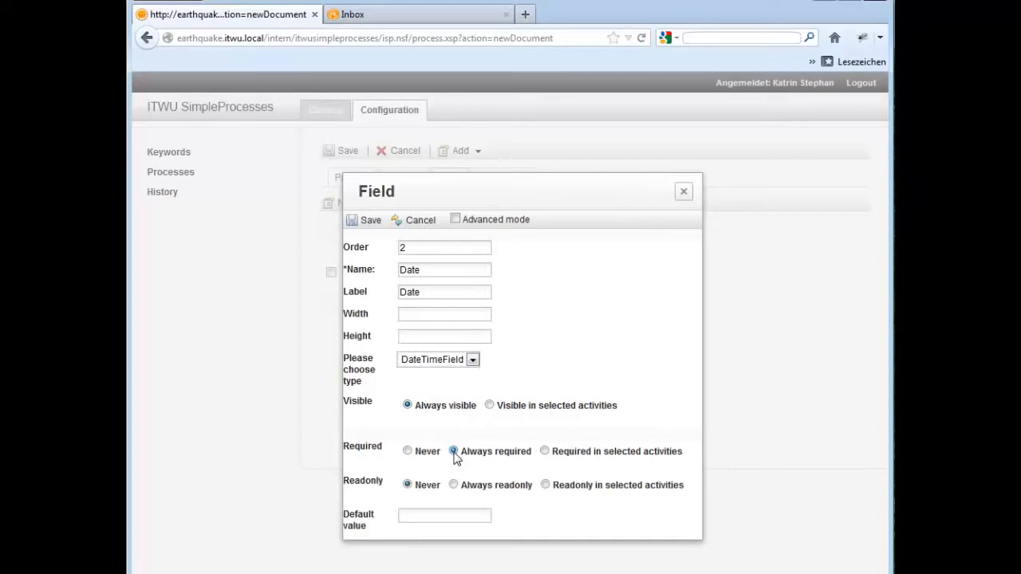
left_click(369, 222)
Add a new field to the process with Customer as both its name and its label.
left_click(347, 208)
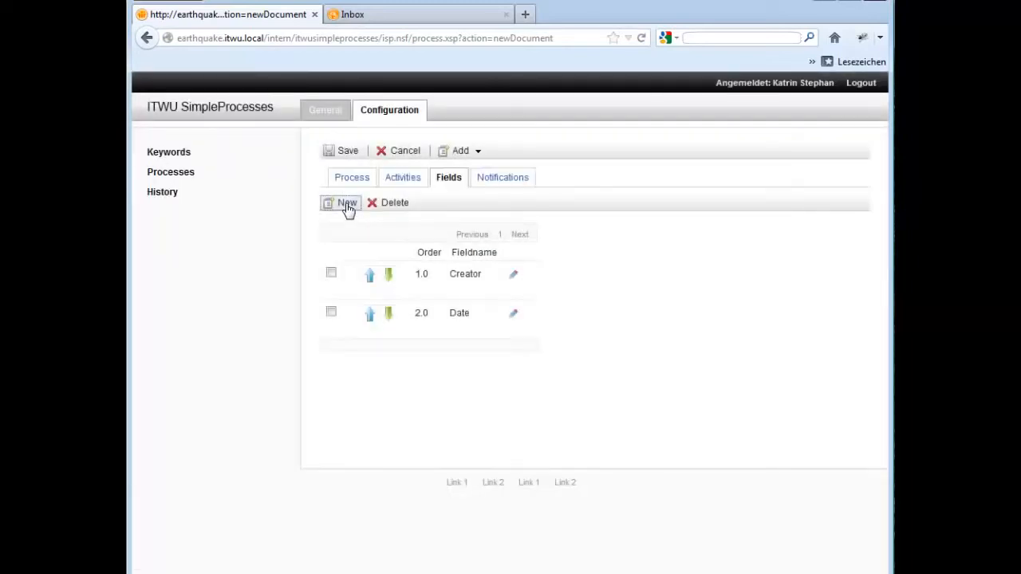
left_click(395, 269)
type("Qu")
type("stomer")
key("Tab")
type("Custoerm")
key("BackSpace")
key("BackSpace")
key("BackSpace")
type("mer")
Set the Customer field's type to NameTextBox and save the field.
left_click(467, 360)
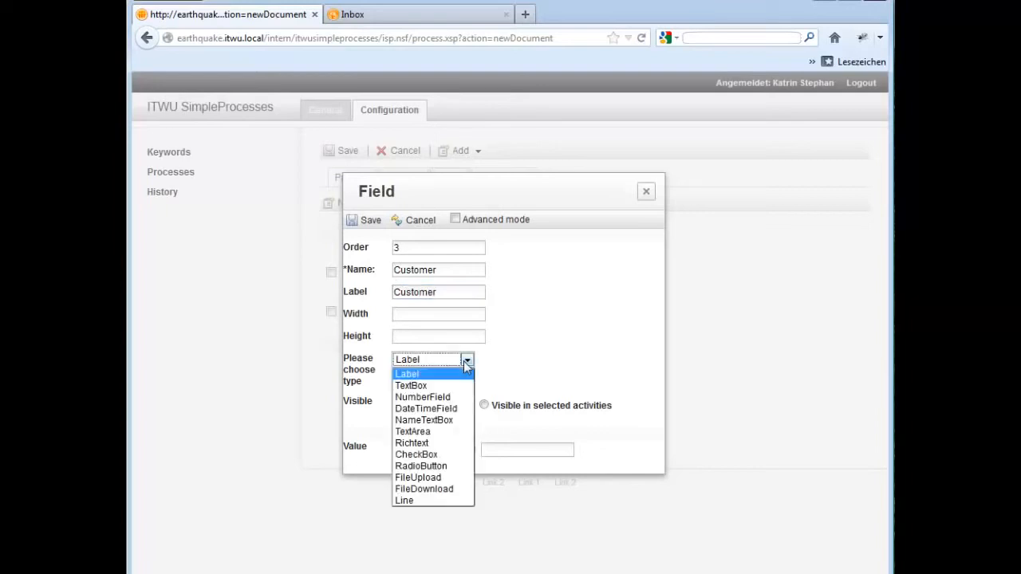
left_click(430, 427)
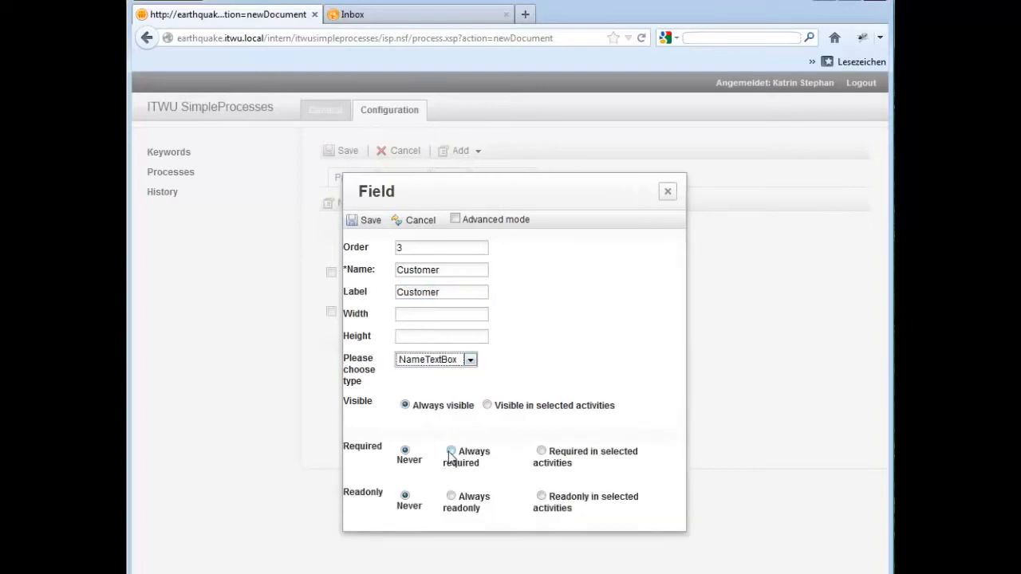
left_click(363, 222)
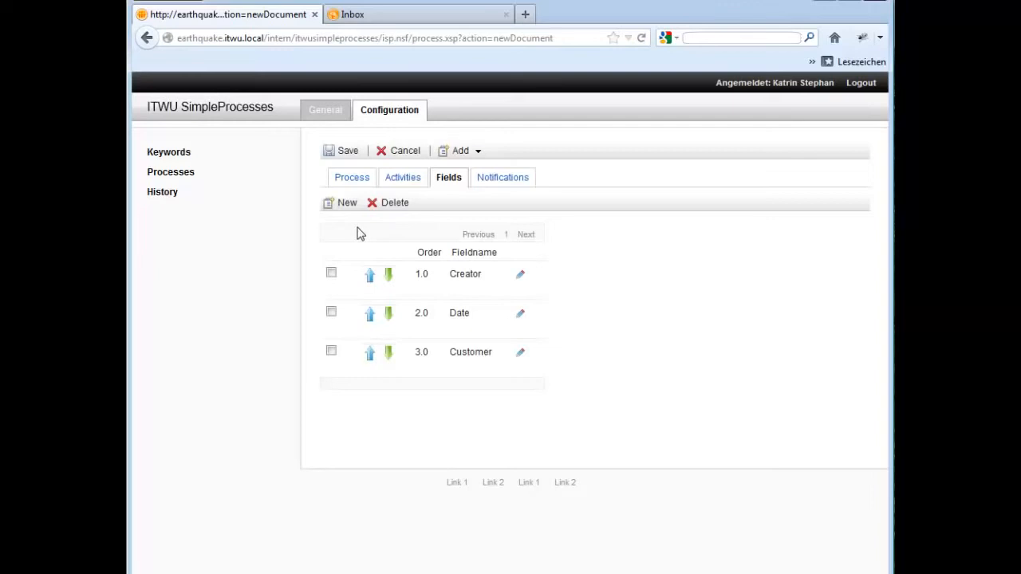
Add a field named Offer with the label "upload offer" as an always required FileUpload and save it.
left_click(327, 205)
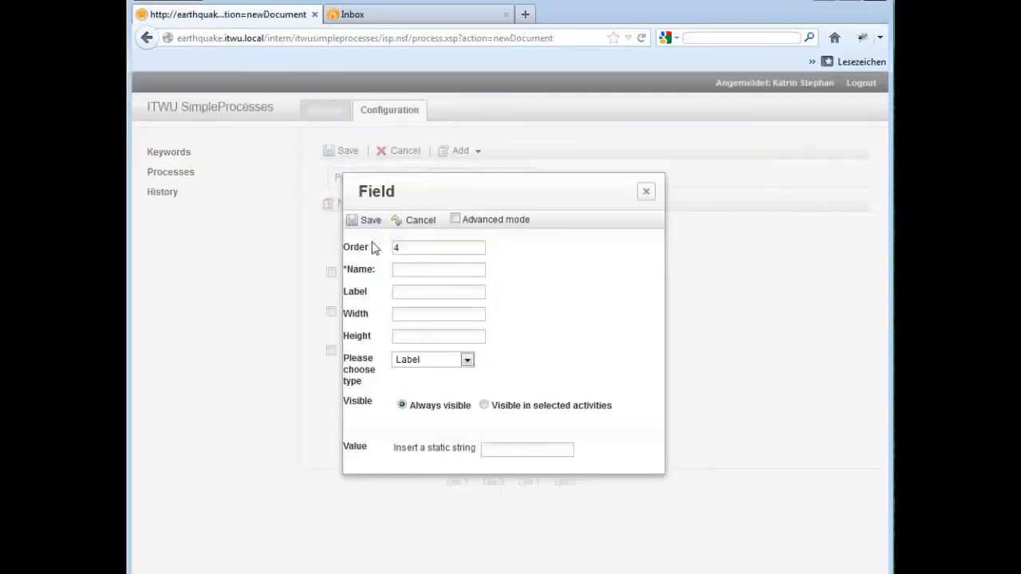
left_click(399, 270)
type("Offer")
left_click(402, 292)
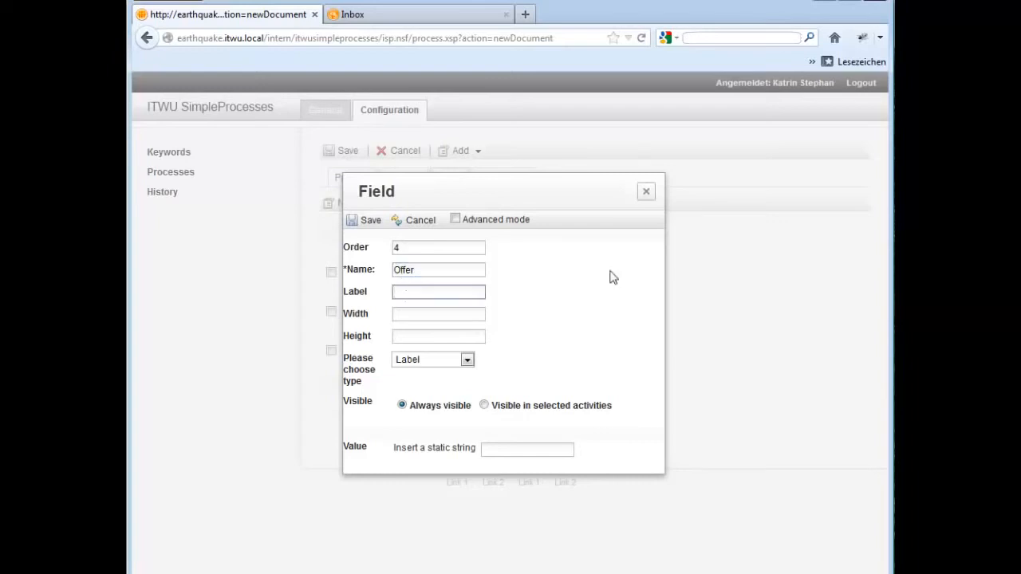
type("upload offer")
left_click(467, 360)
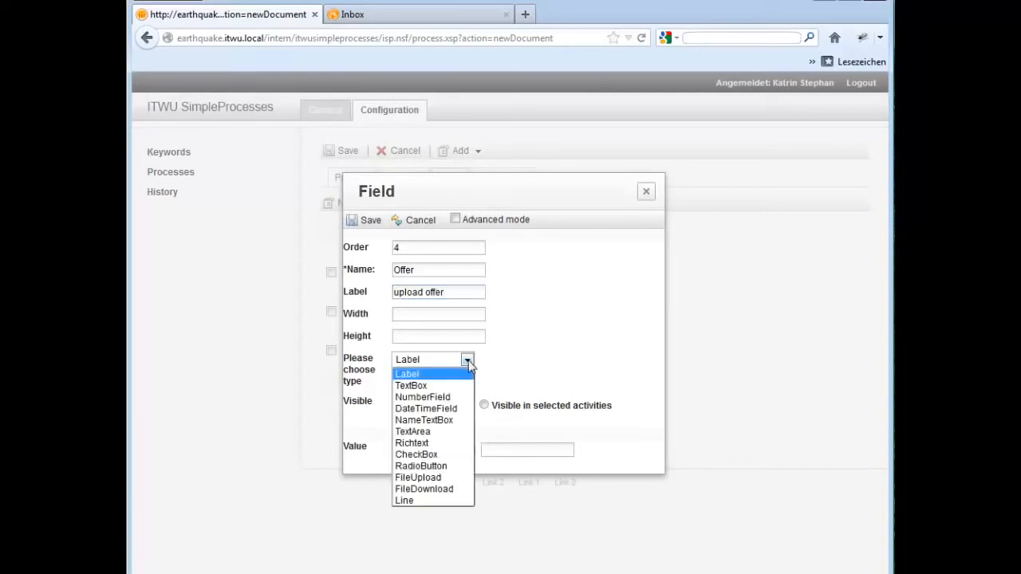
left_click(431, 478)
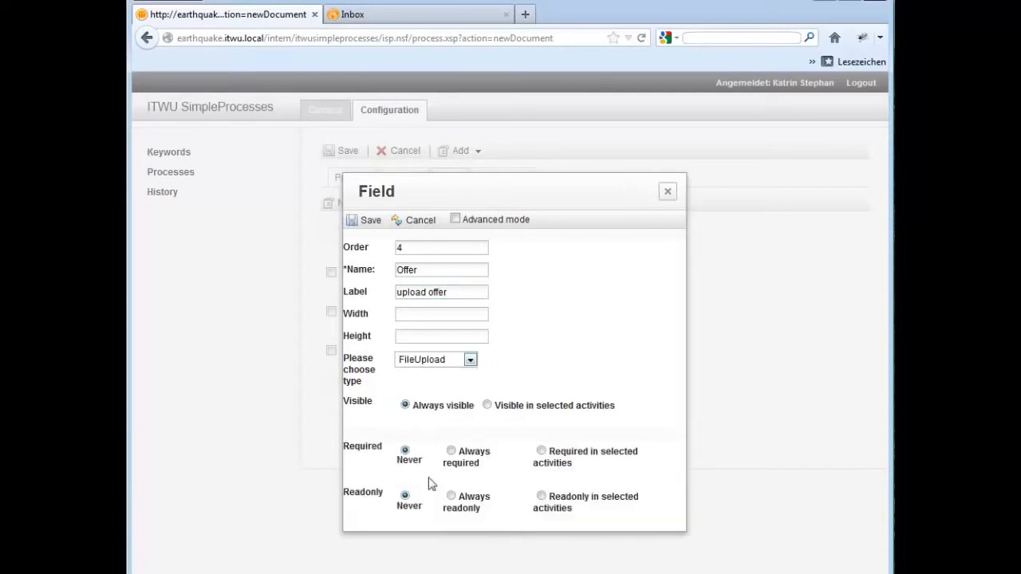
left_click(458, 455)
left_click(369, 223)
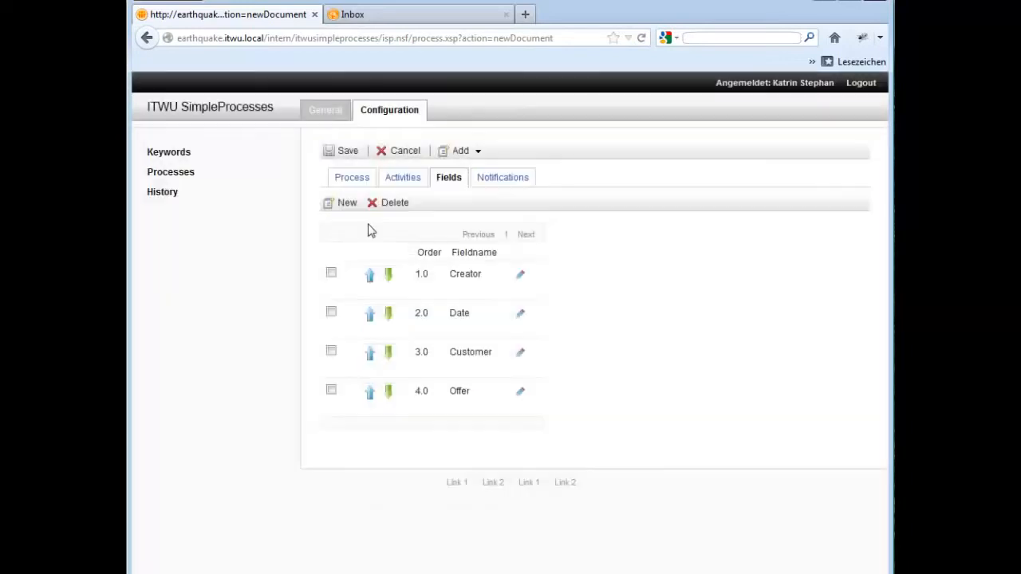
Add another field named Offer with the label "download offer" as an always required FileDownload and save it.
left_click(347, 202)
left_click(401, 268)
type("Offer")
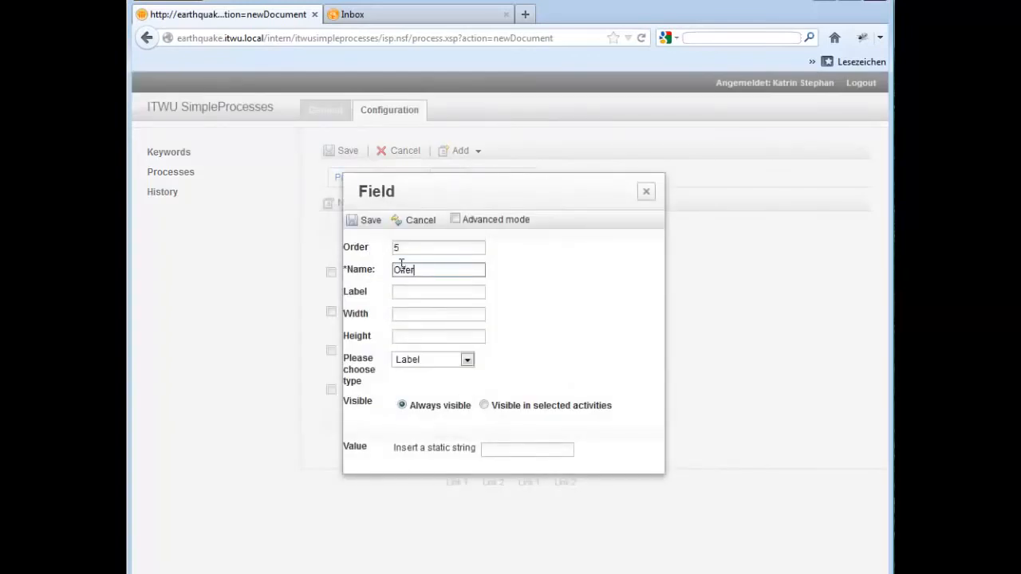
key("Tab")
type("download offer")
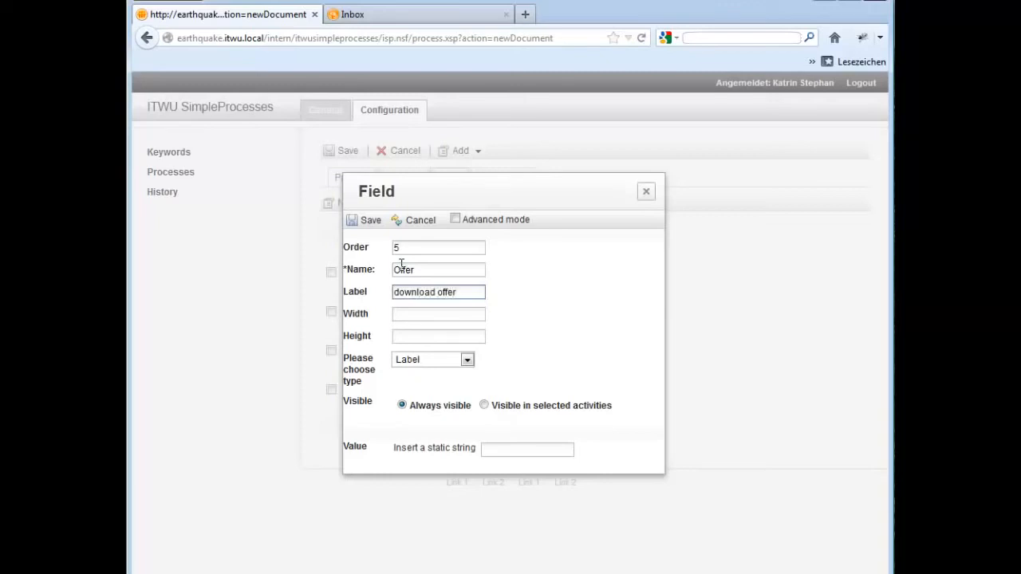
left_click(467, 359)
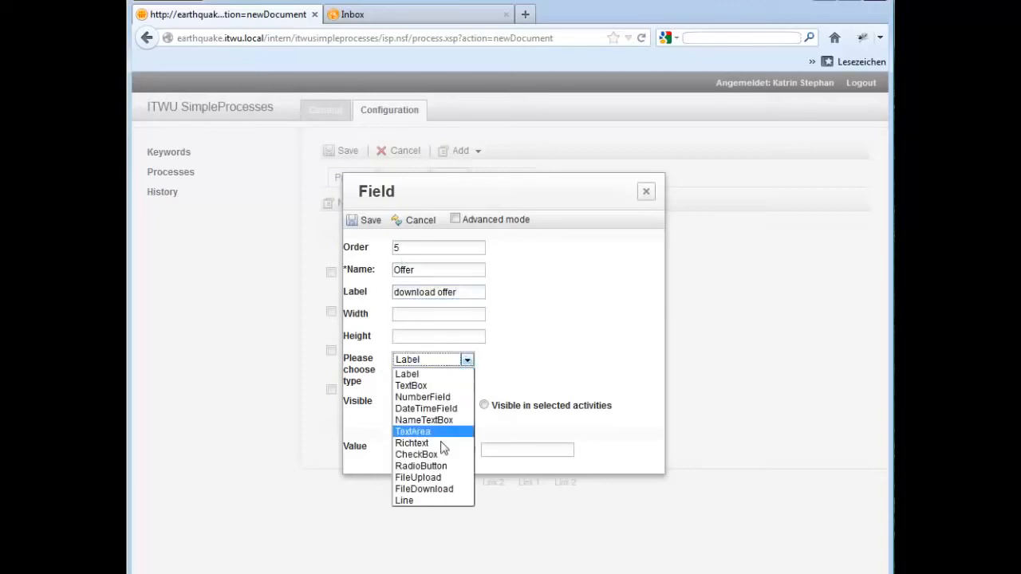
left_click(438, 488)
left_click(452, 452)
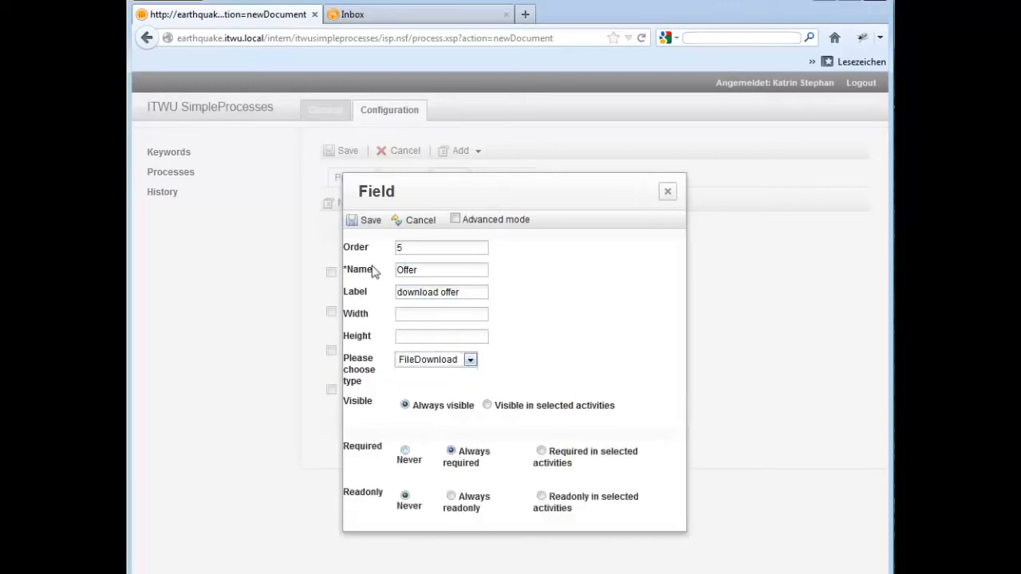
left_click(365, 221)
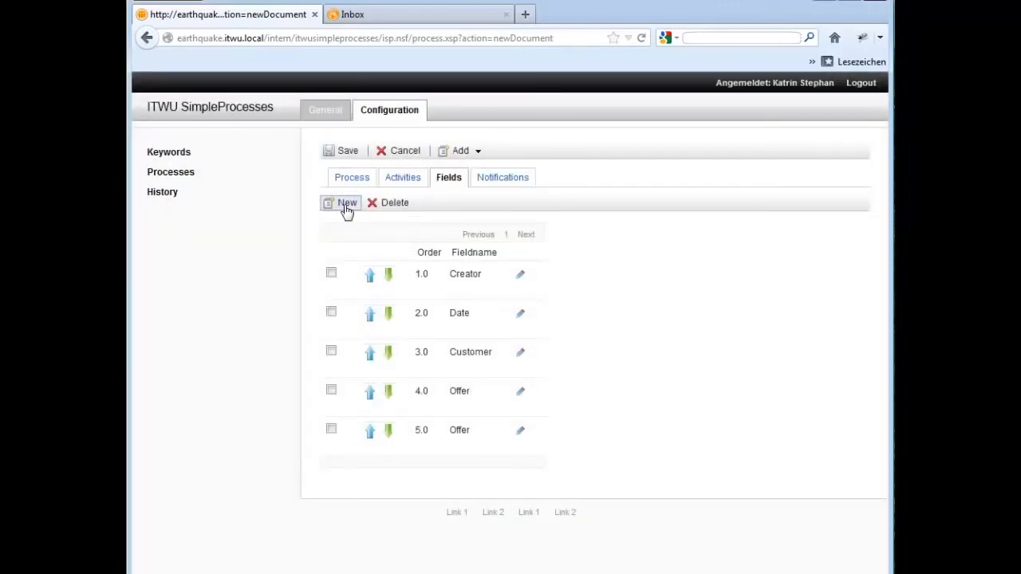
Add a new RadioButton field to the process with Decision as both its name and its label.
left_click(347, 207)
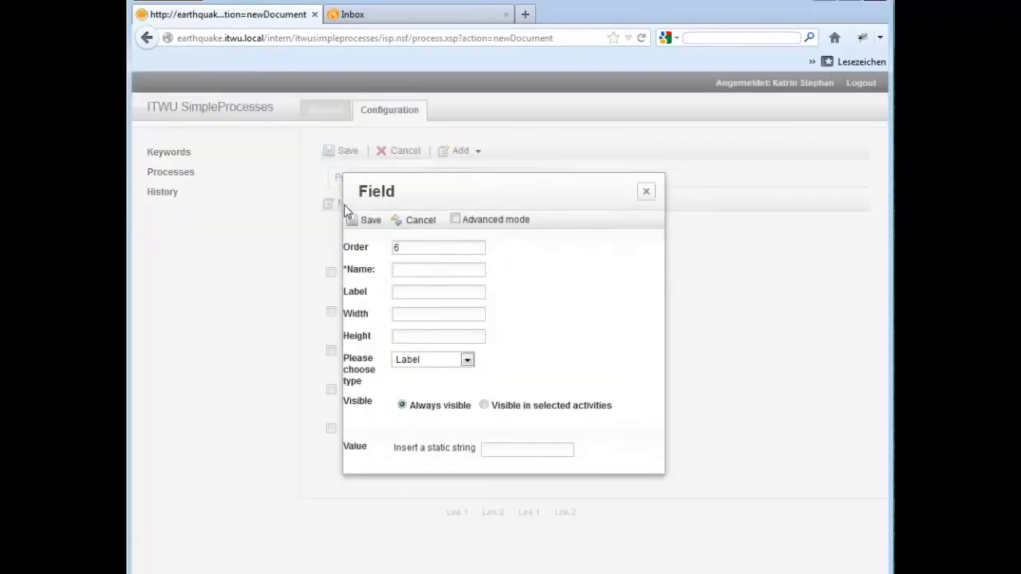
left_click(468, 360)
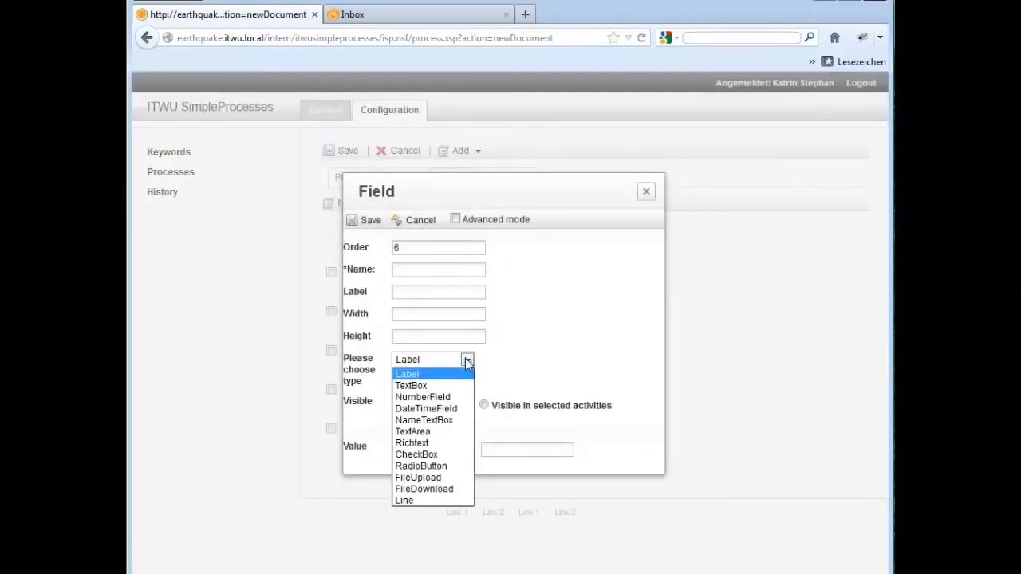
left_click(421, 466)
left_click(410, 269)
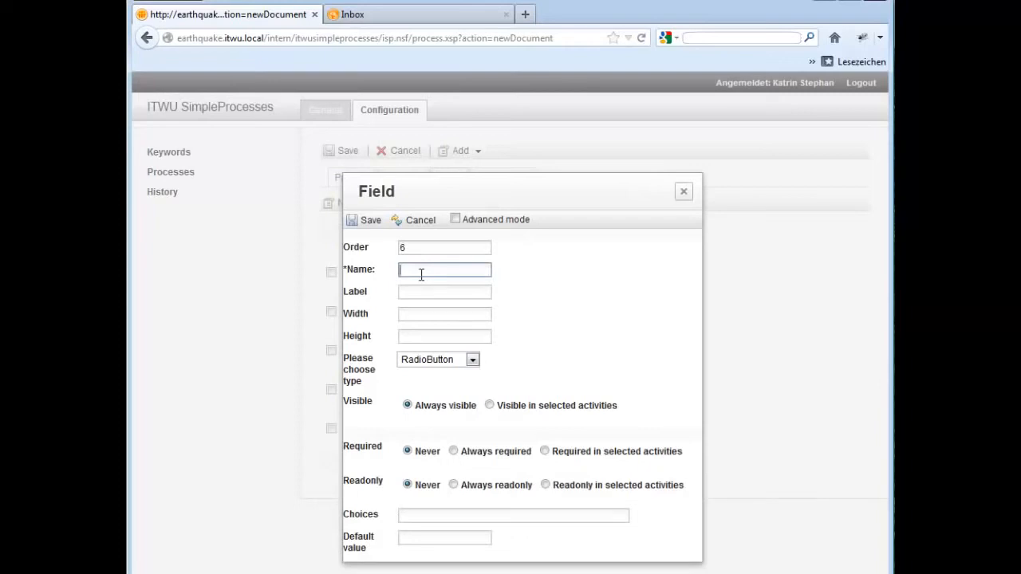
type("Decision")
key("Tab")
type("Decision")
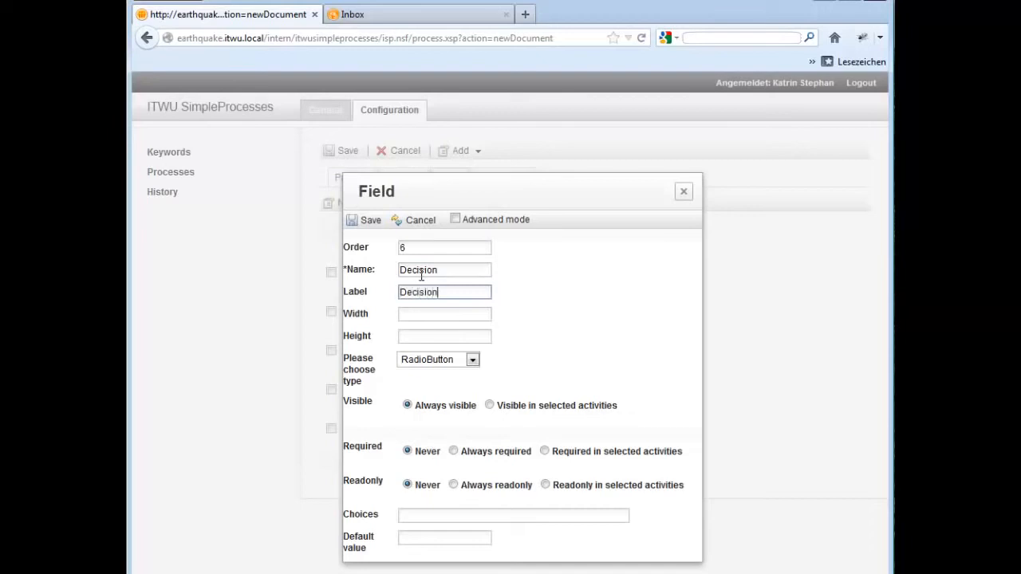
Make the Decision field visible only in the activities 02 review, 02.1 edit and 02.2 dispatch the offer.
left_click(489, 405)
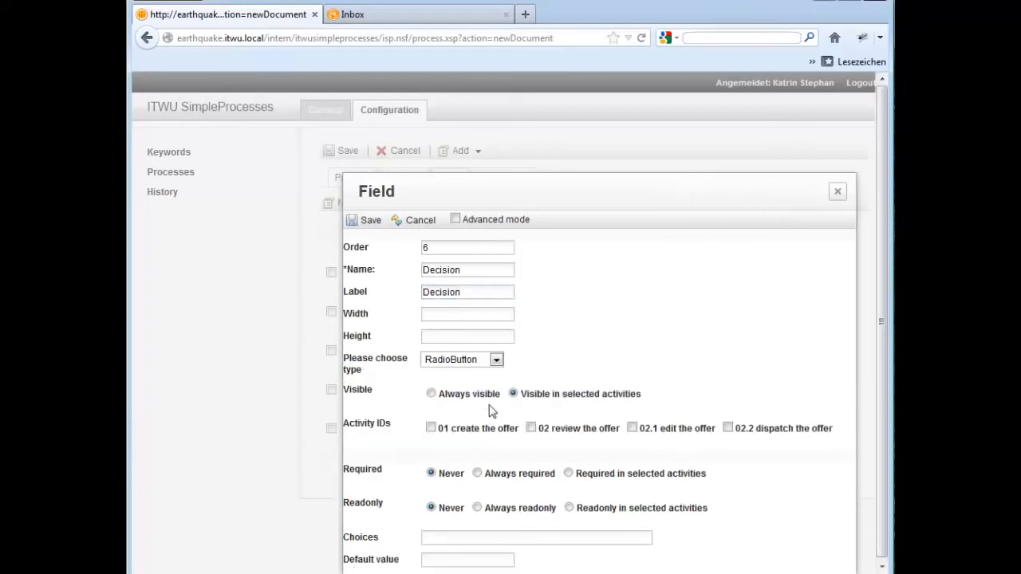
left_click(530, 427)
left_click(632, 428)
left_click(727, 428)
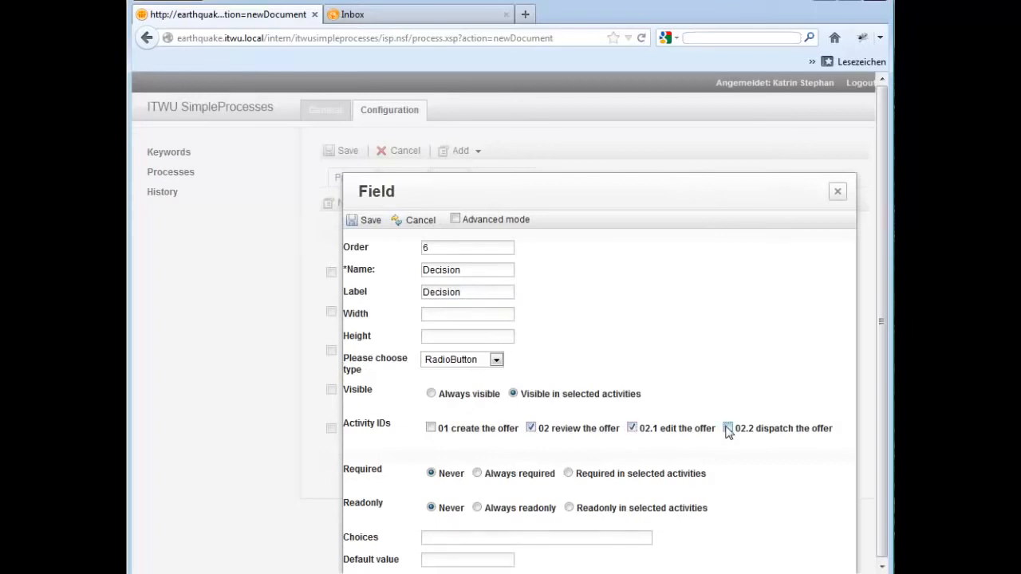
Make the Decision field required only in the activities 02 review, 02.1 edit and 02.2 dispatch the offer.
left_click(567, 473)
left_click(531, 507)
left_click(632, 507)
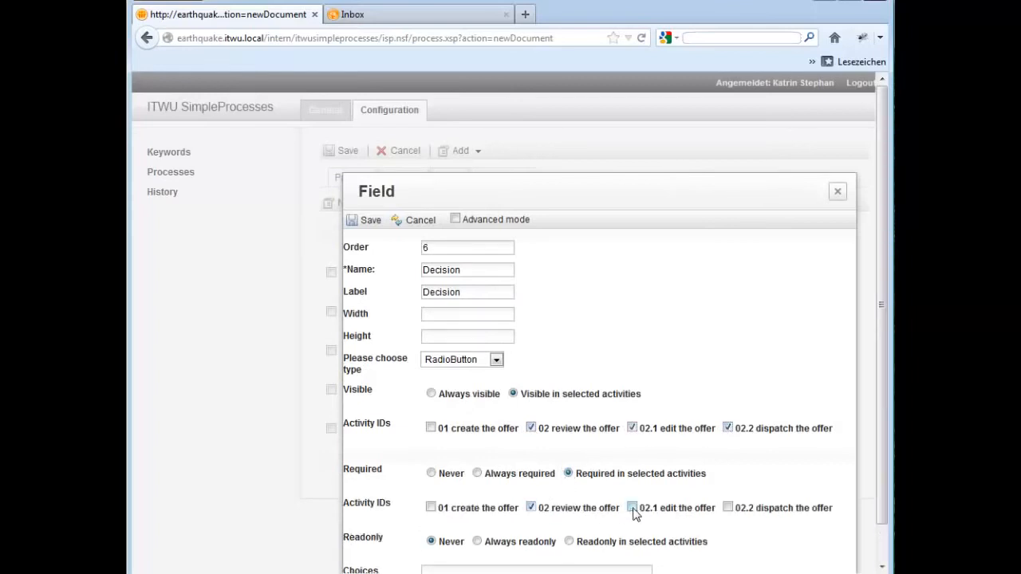
left_click(728, 507)
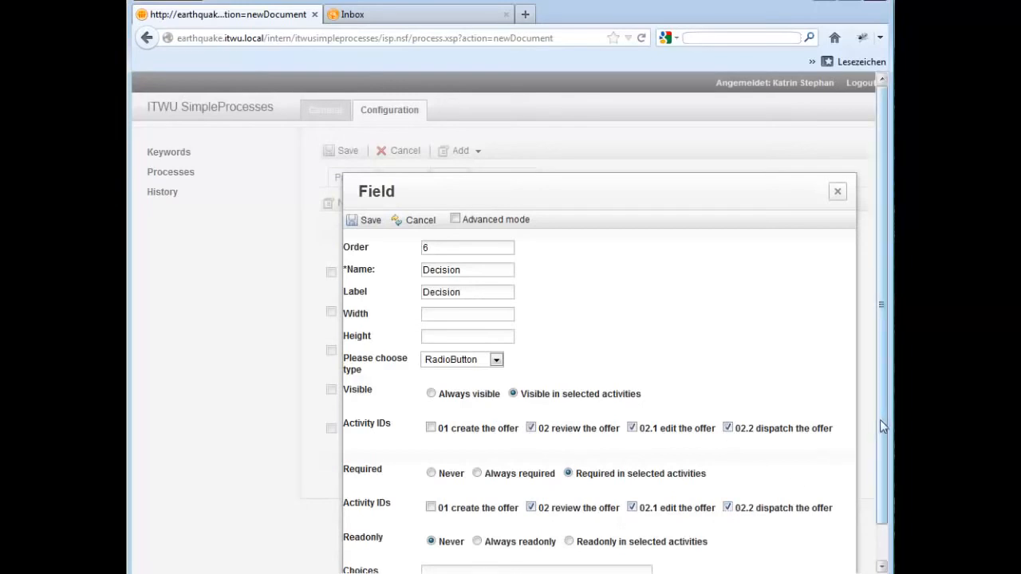
Make the Decision field read-only in the activities 02.1 edit the offer and 02.2 dispatch the offer.
scroll(885, 459, "down", 1)
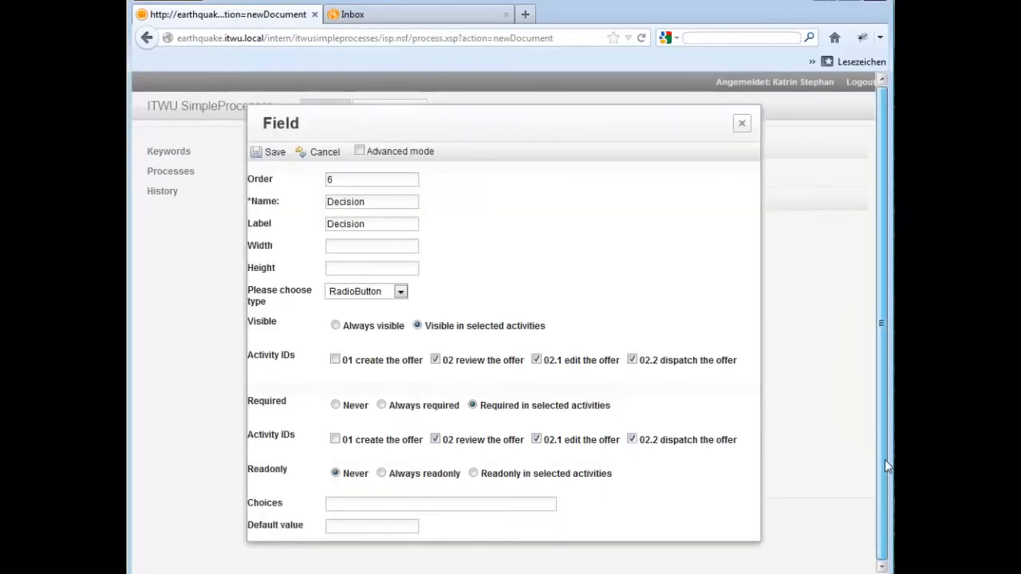
left_click(474, 474)
left_click(536, 508)
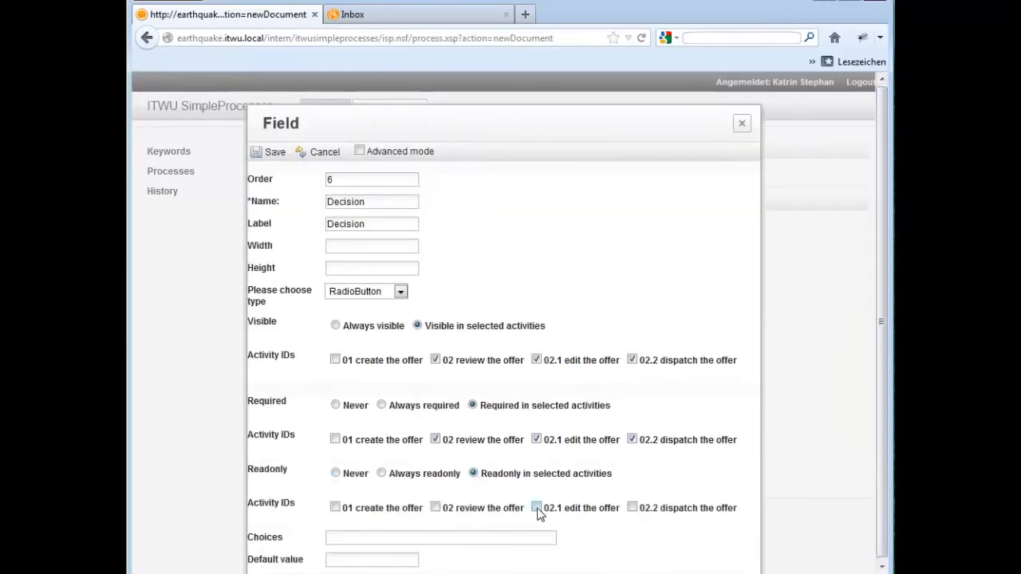
left_click(631, 508)
Enter "approved, declined" as the Decision field's choices and save the field.
left_click(349, 524)
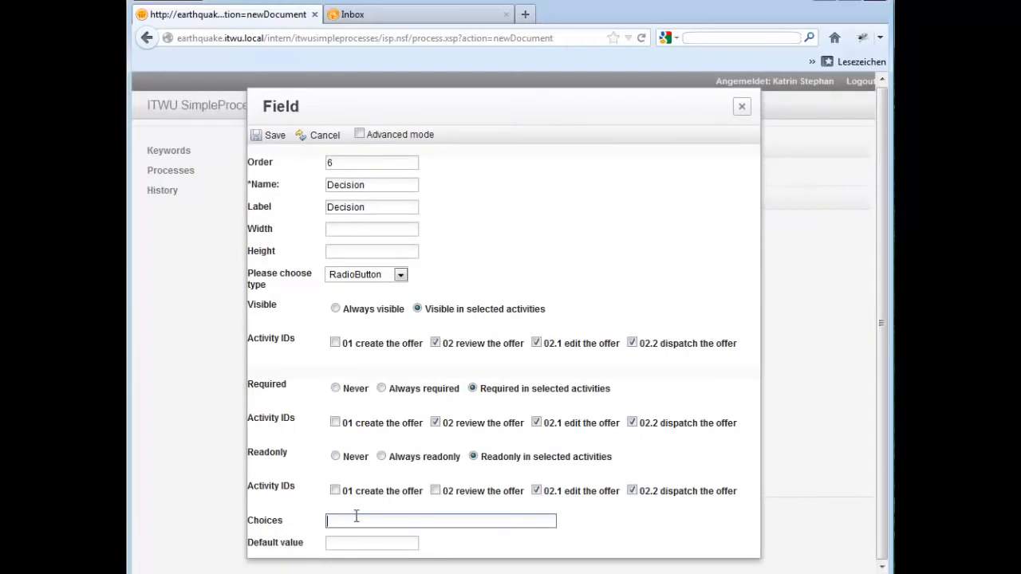
type("approved, declined")
left_click(271, 135)
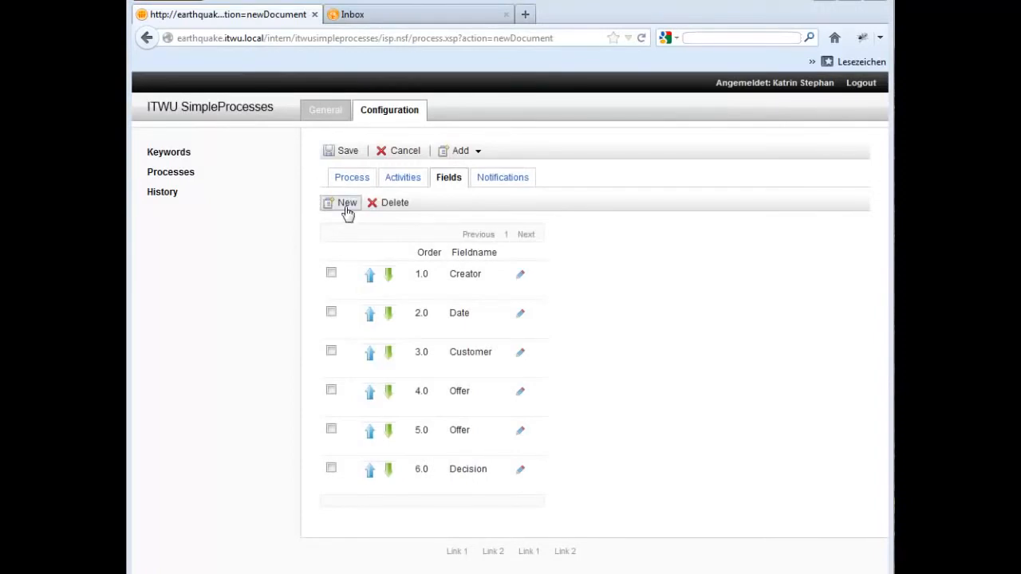
Add a Richtext field with Comment as both its name and its label and save it.
left_click(347, 206)
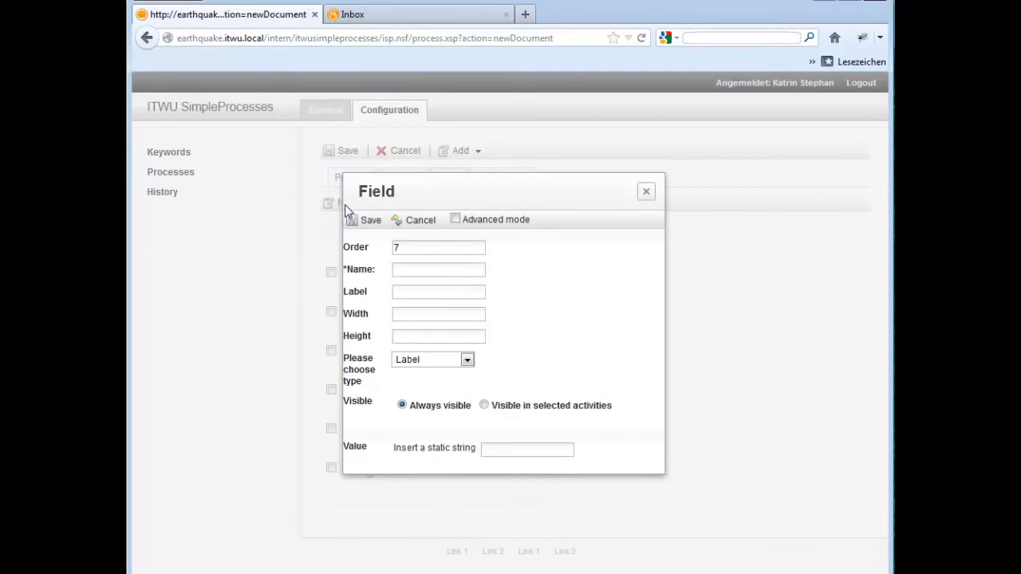
left_click(401, 274)
type("Comment")
key("Tab")
type("Comment")
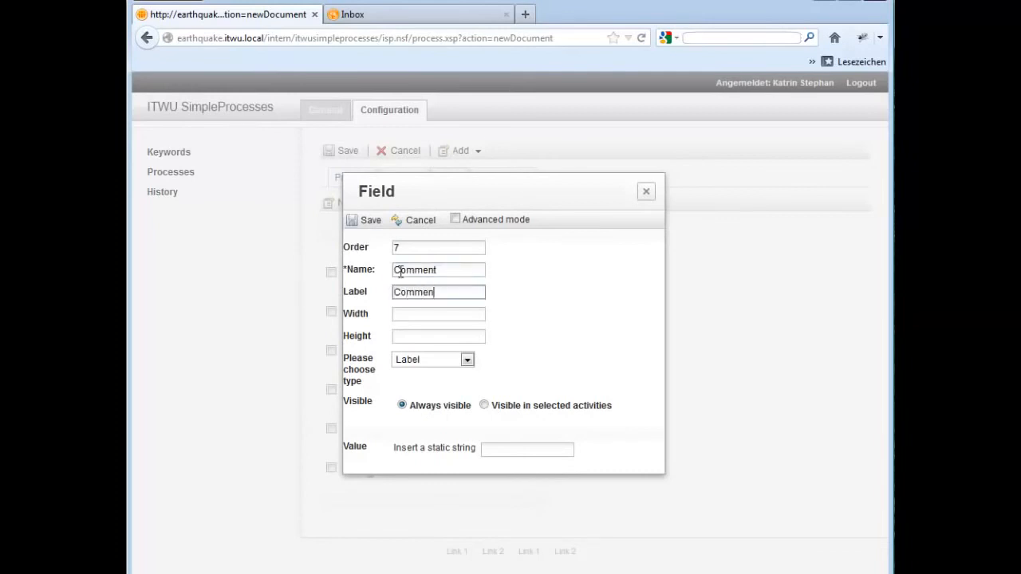
left_click(467, 360)
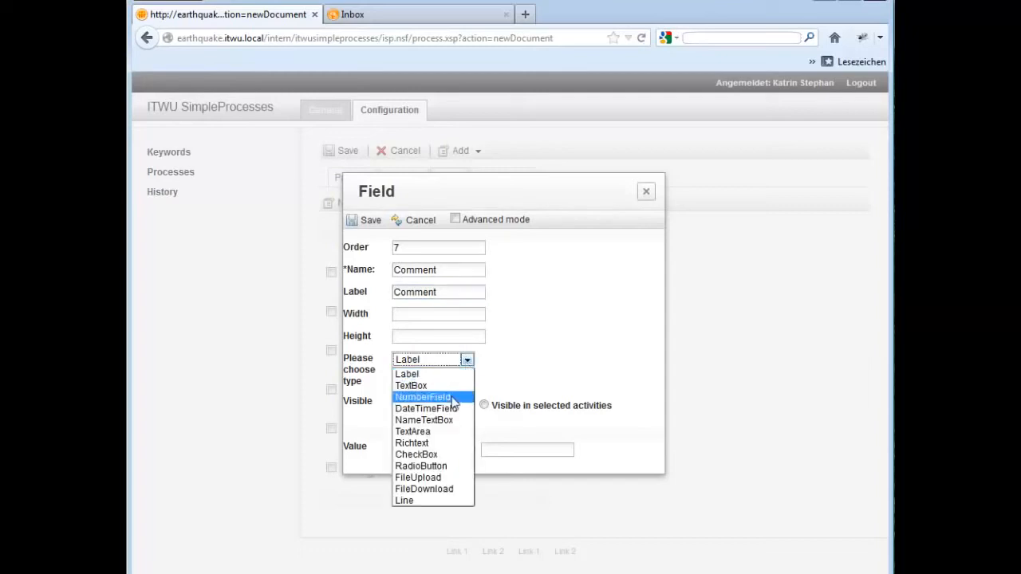
left_click(411, 443)
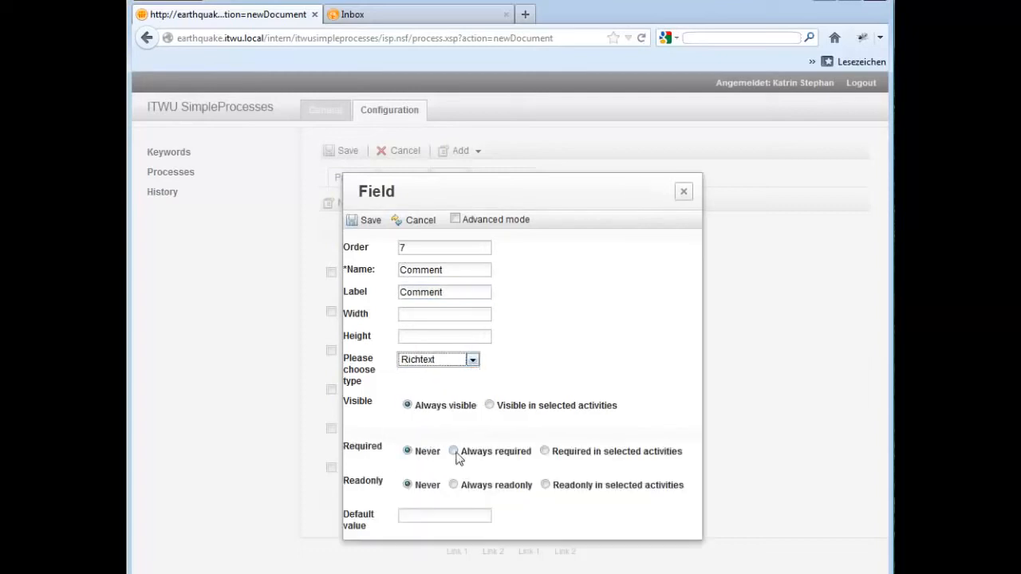
left_click(368, 221)
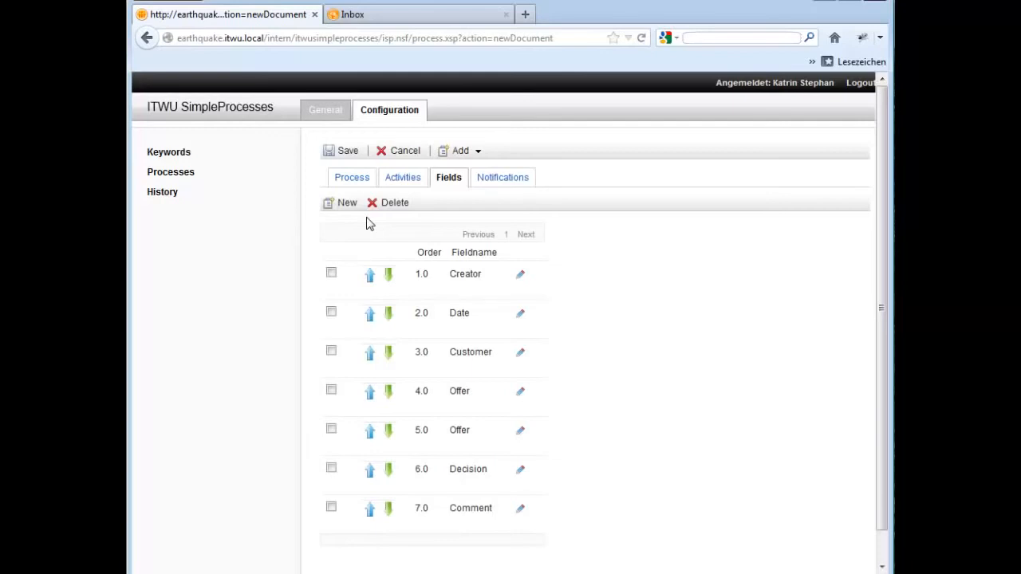
Create a new notification named "editoffer" and assign it to the activity 02.1 edit the offer.
left_click(490, 183)
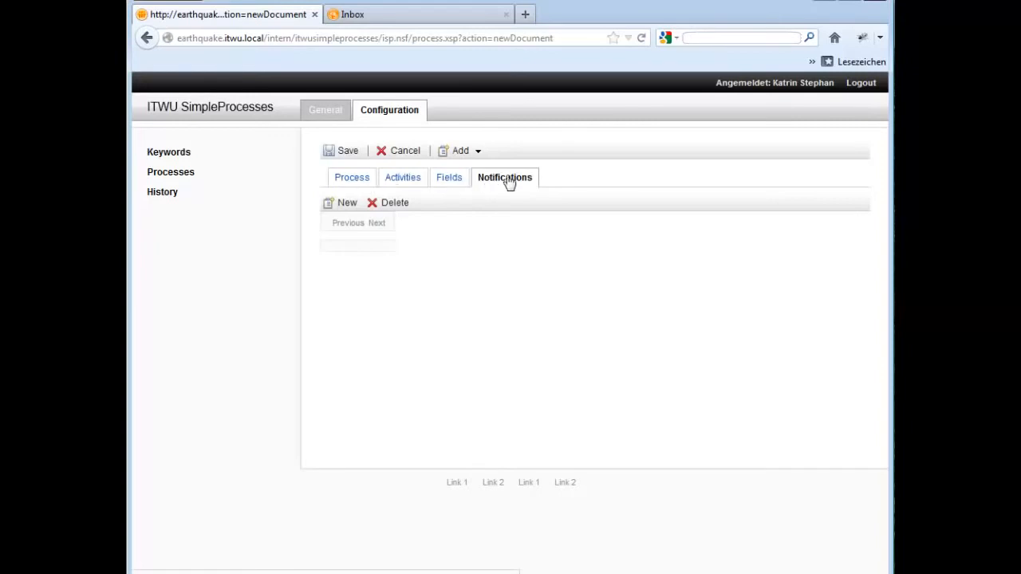
left_click(343, 203)
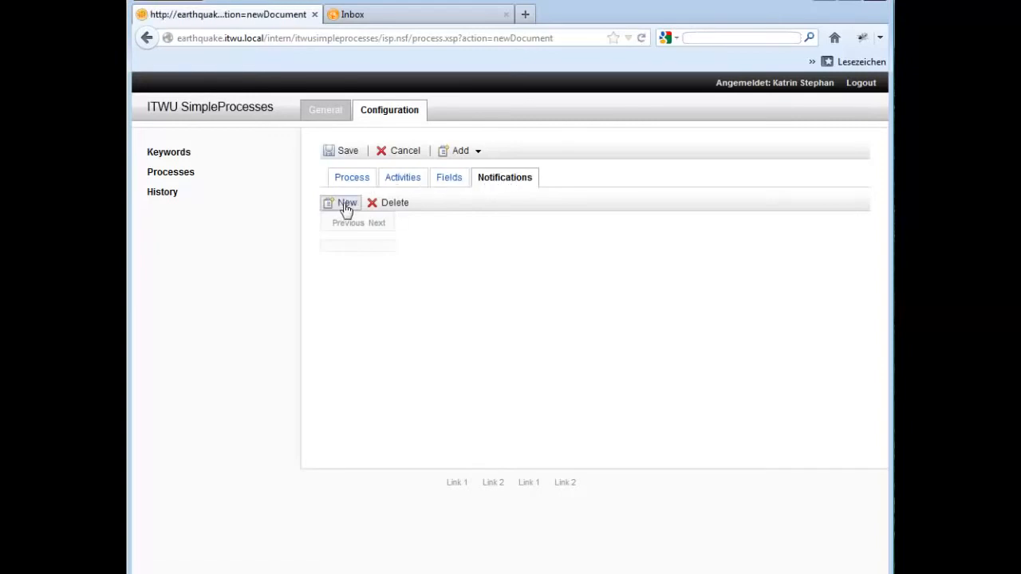
type("edit o")
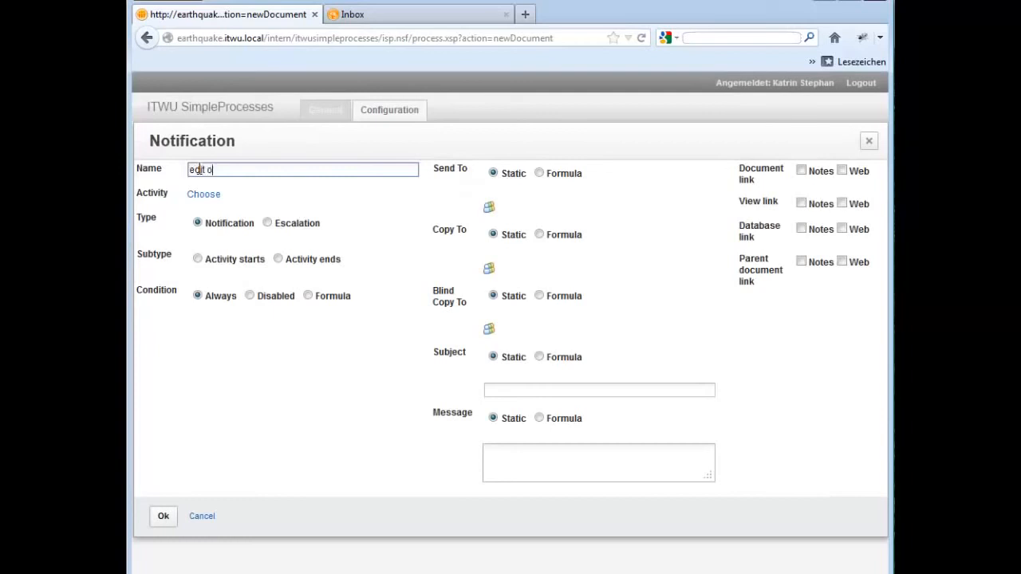
key("BackSpace")
key("BackSpace")
type("offer")
left_click(206, 197)
left_click(403, 249)
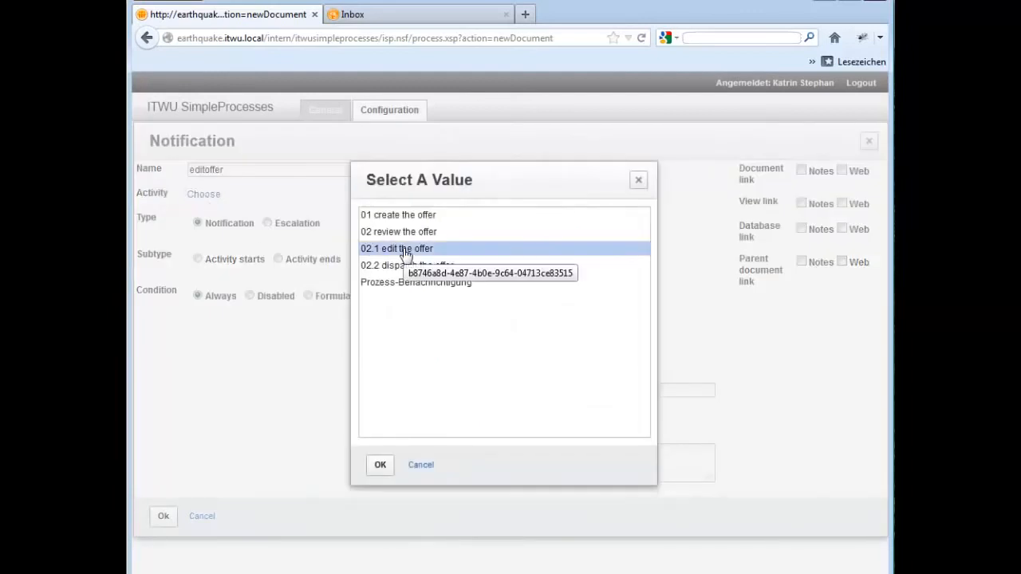
double_click(405, 252)
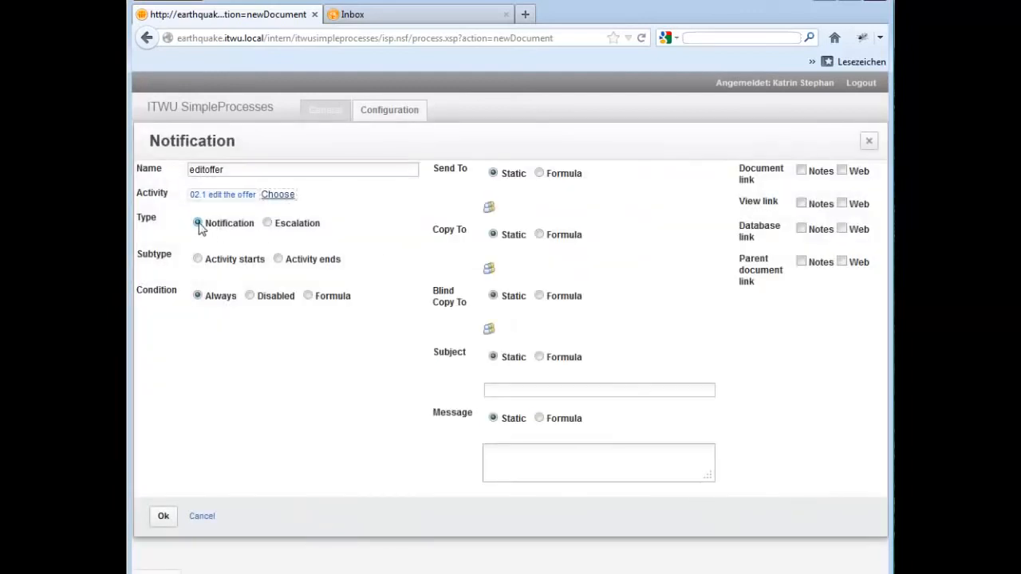
Trigger the notification when the activity starts and set its recipient by the formula Creator.
left_click(198, 259)
left_click(539, 173)
left_click(504, 206)
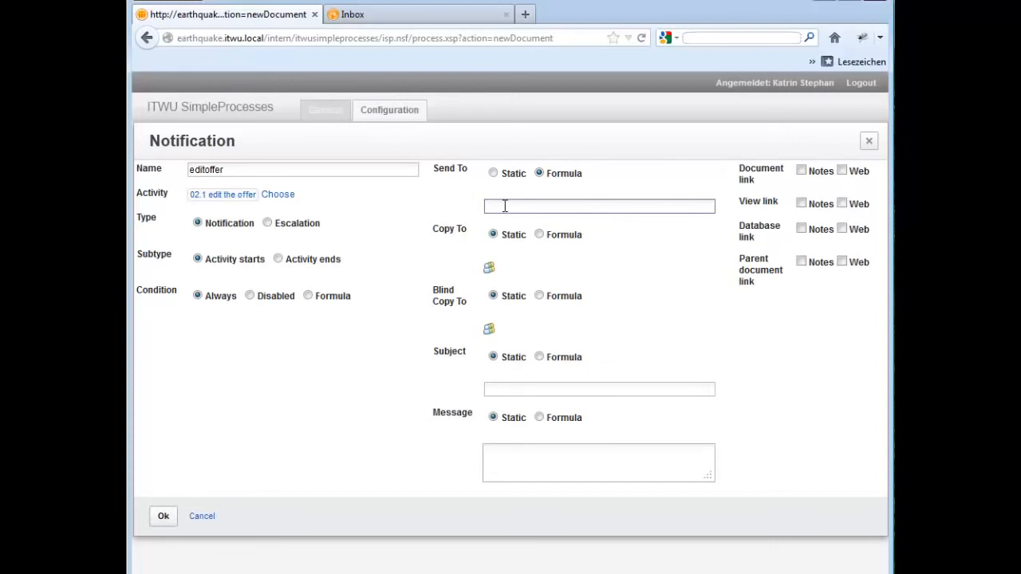
type("Creator")
Enter the static subject "Your offer has been reviewed and needs to be modified", enable the web document link and confirm the notification.
left_click(495, 388)
type("You")
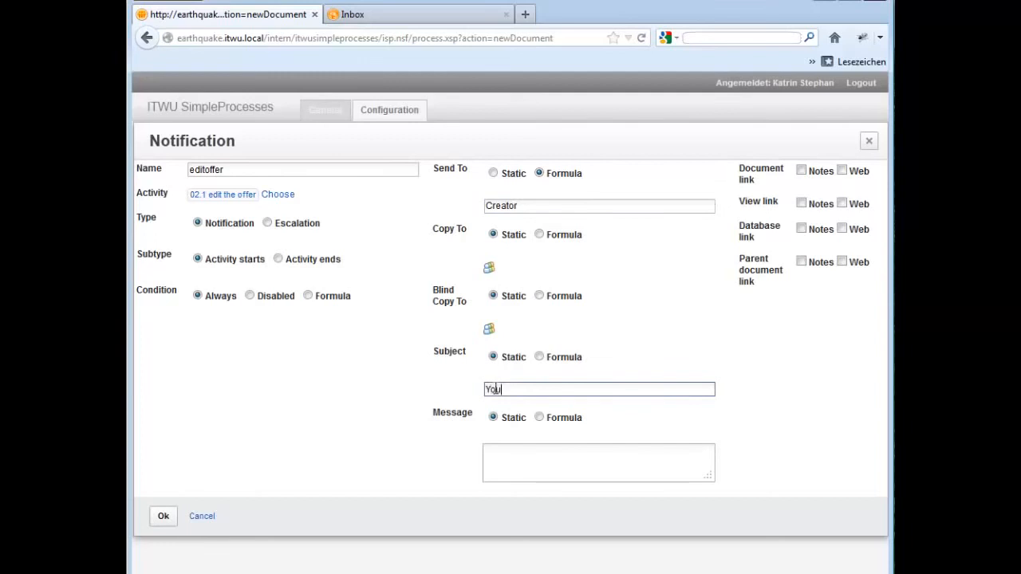
type("r offer has been reviewe")
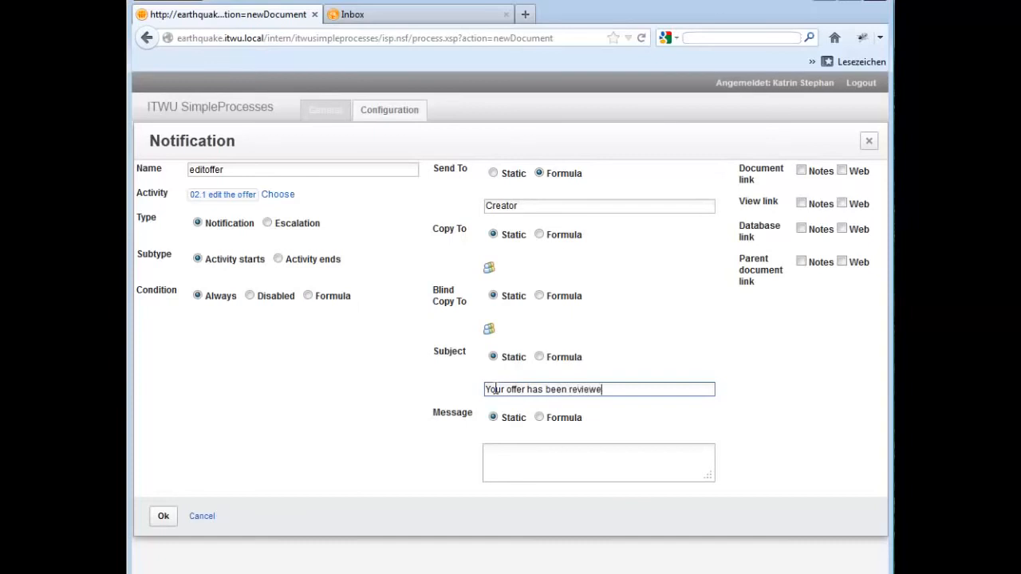
type("d and needs to be modified")
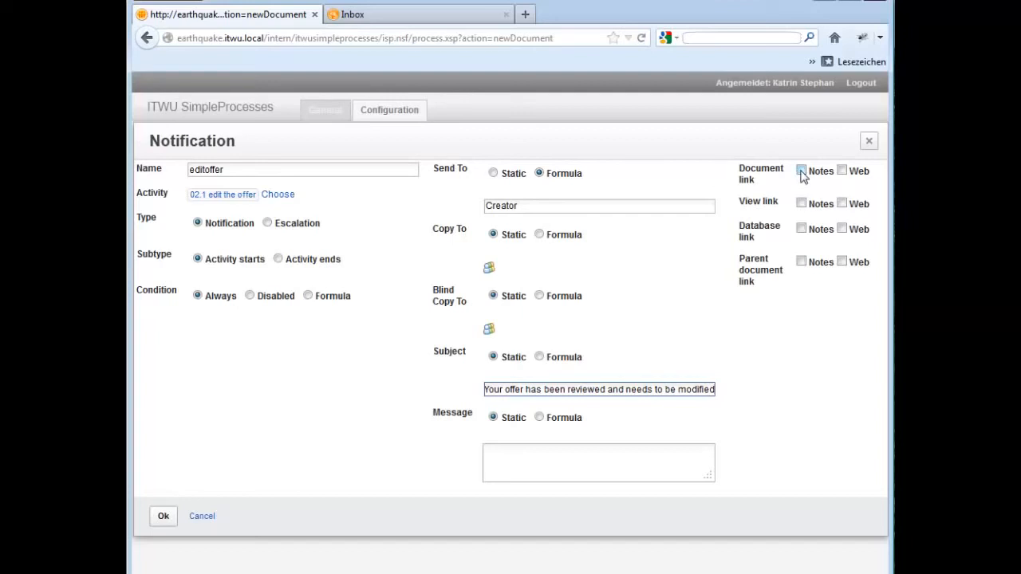
left_click(842, 171)
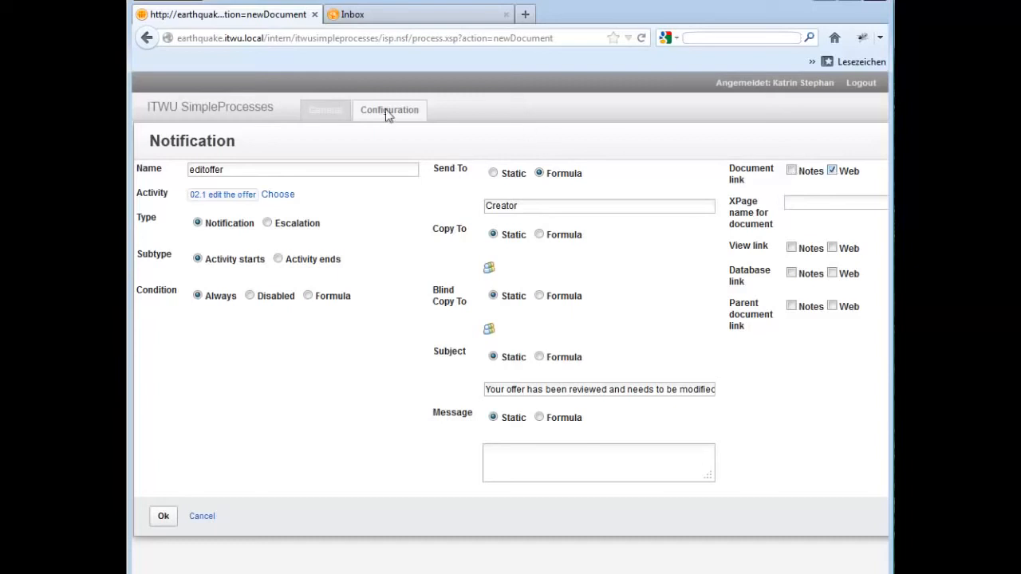
left_click(163, 517)
Look up the XPage used by the activities and enter simplejob.xsp as the editoffer notification's XPage name for document.
left_click(405, 180)
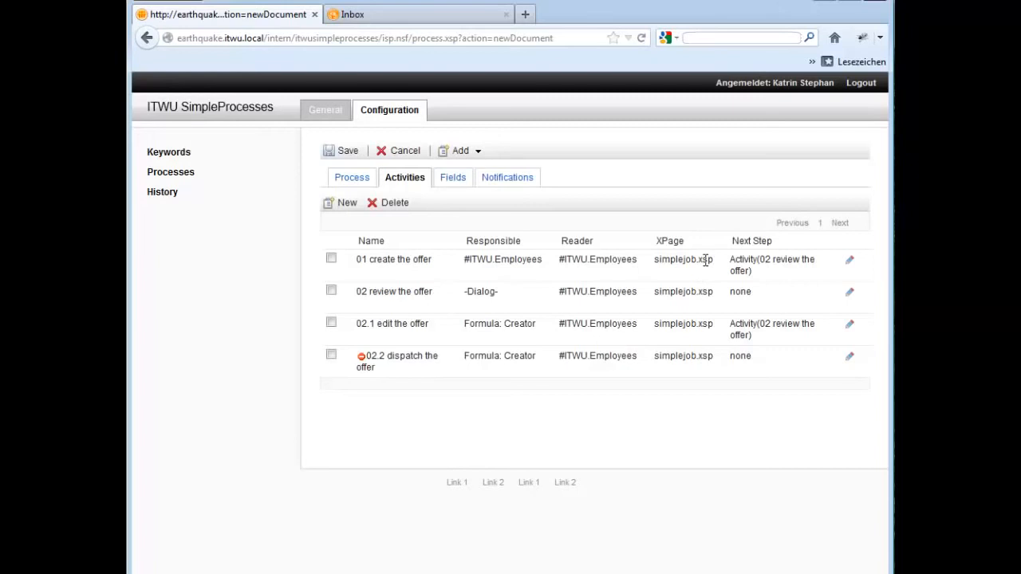
left_click(509, 180)
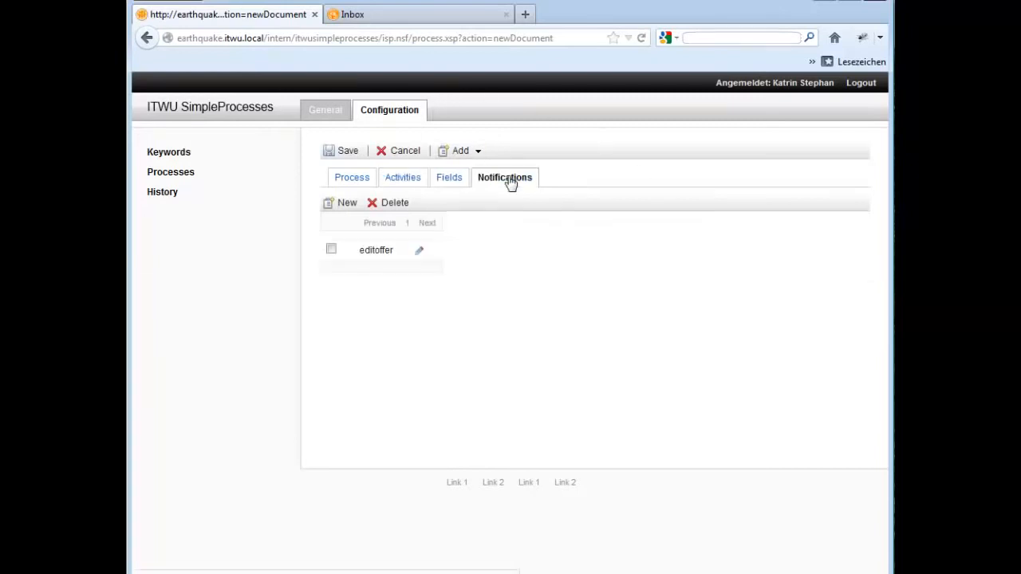
left_click(419, 252)
left_click_drag(431, 524, 642, 519)
left_click(557, 194)
type("simplejob.")
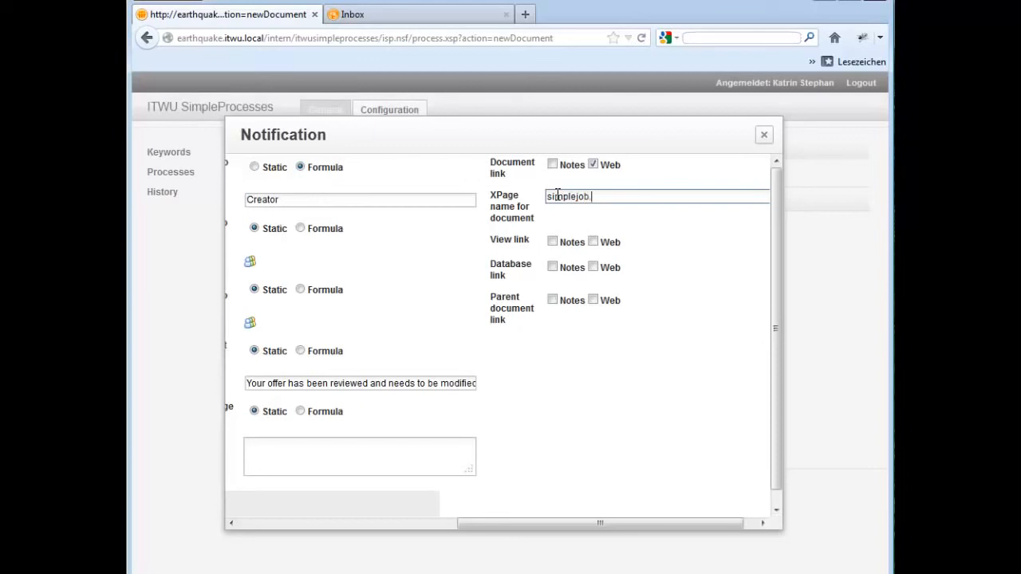
type("xsp")
Enable the web database link in the editoffer notification, confirm it and save the process.
left_click(594, 269)
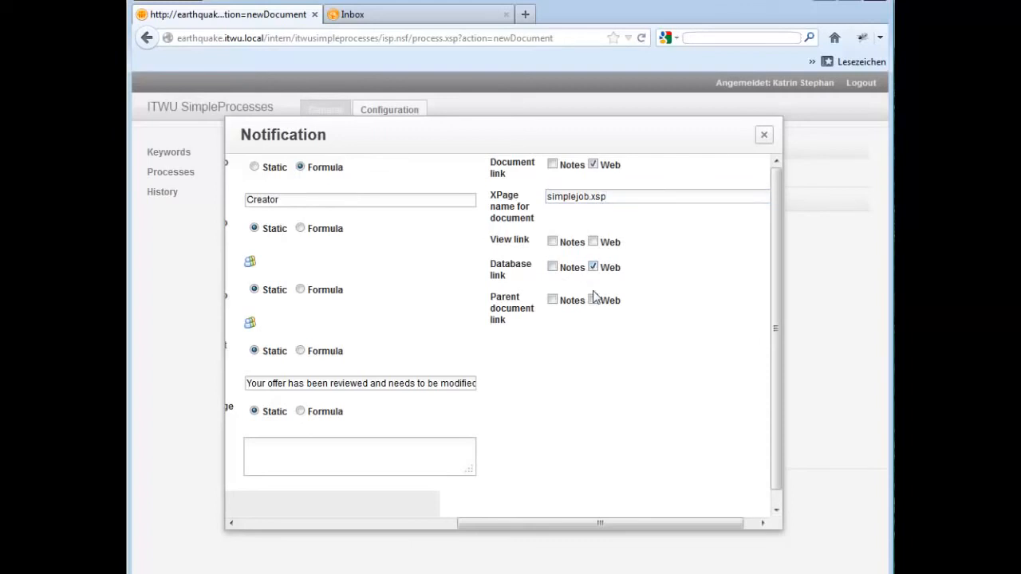
left_click_drag(587, 524, 319, 528)
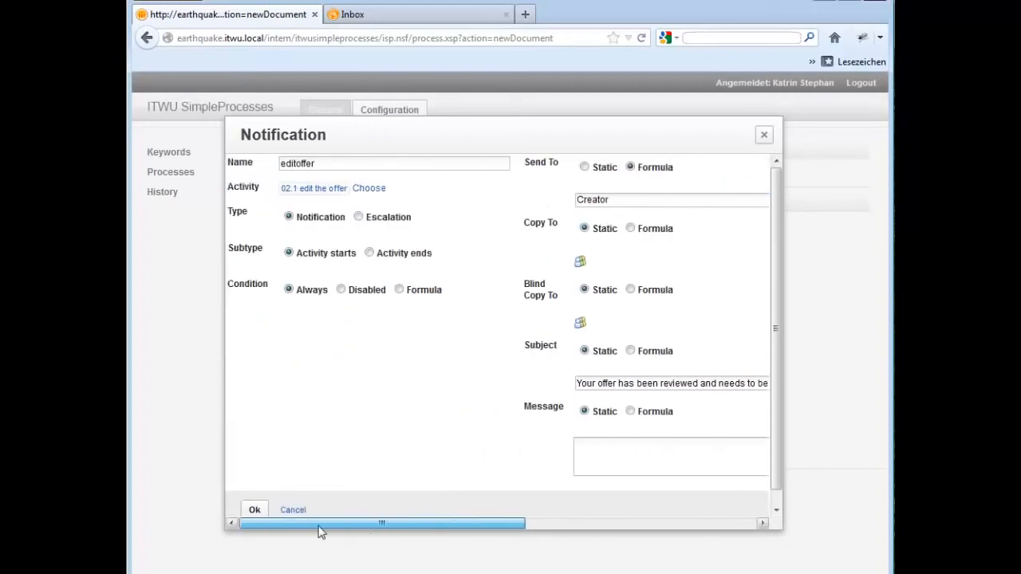
left_click(254, 509)
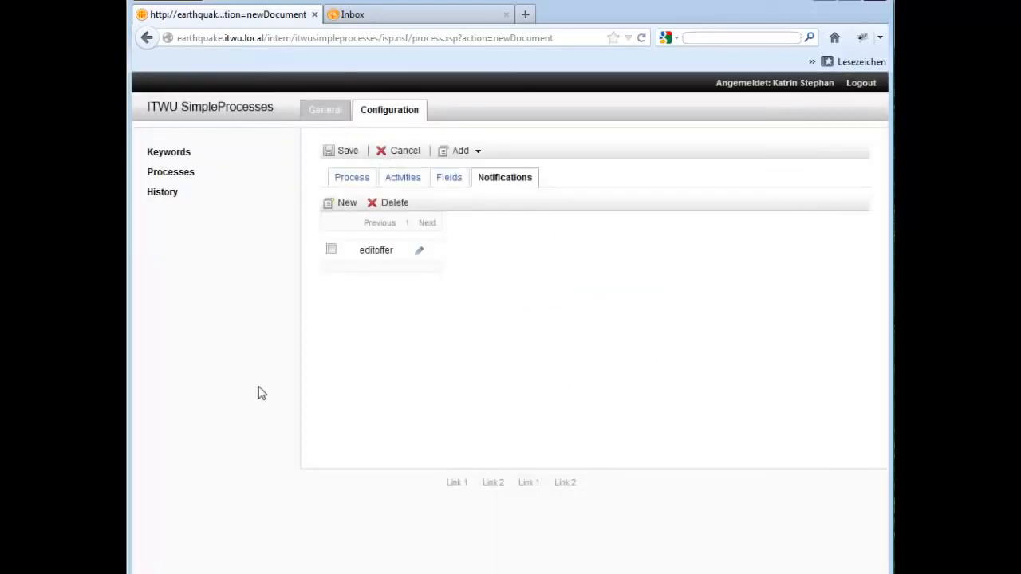
left_click(345, 157)
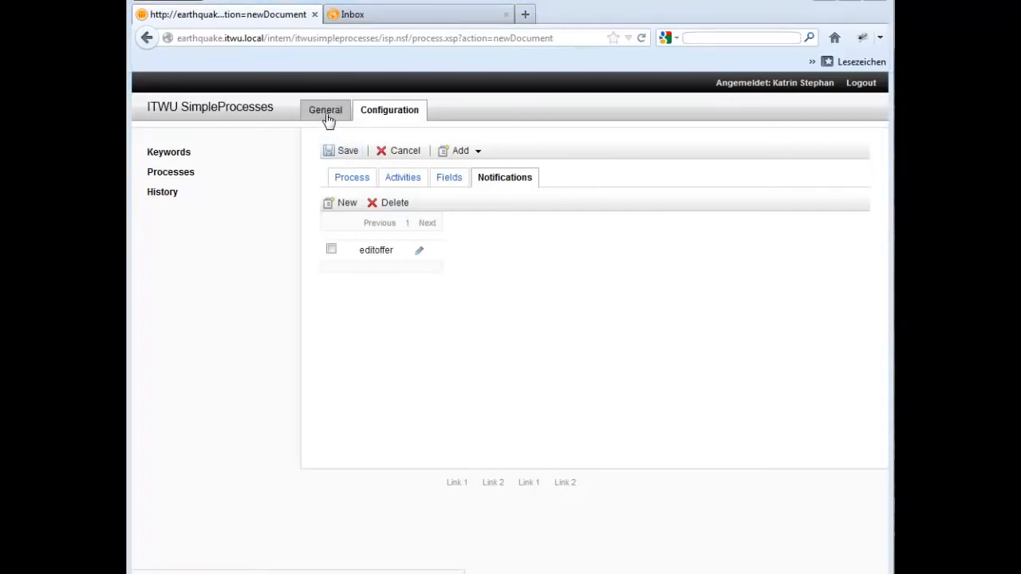
Start a new job with the Offer creation process.
left_click(328, 117)
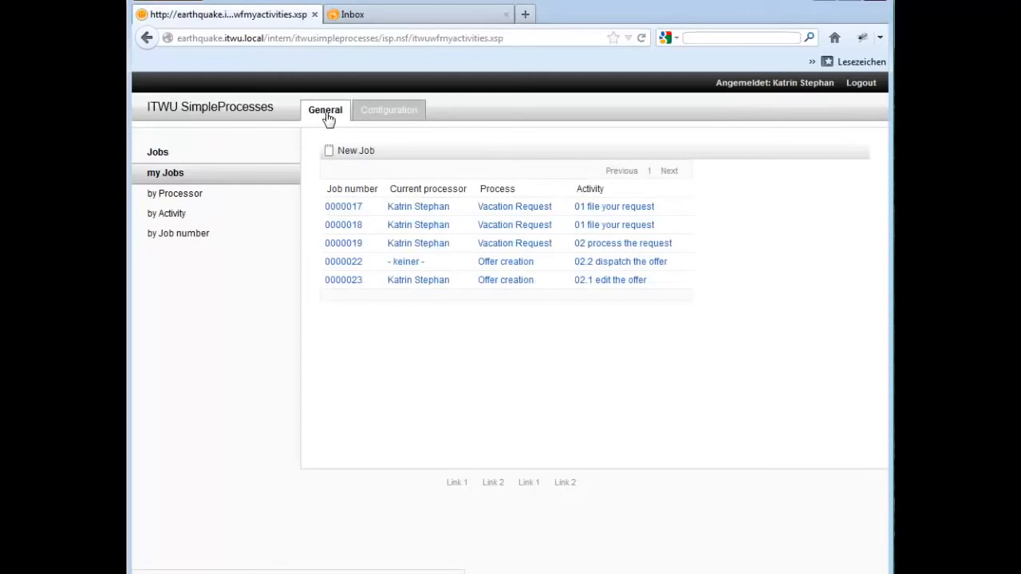
left_click(341, 154)
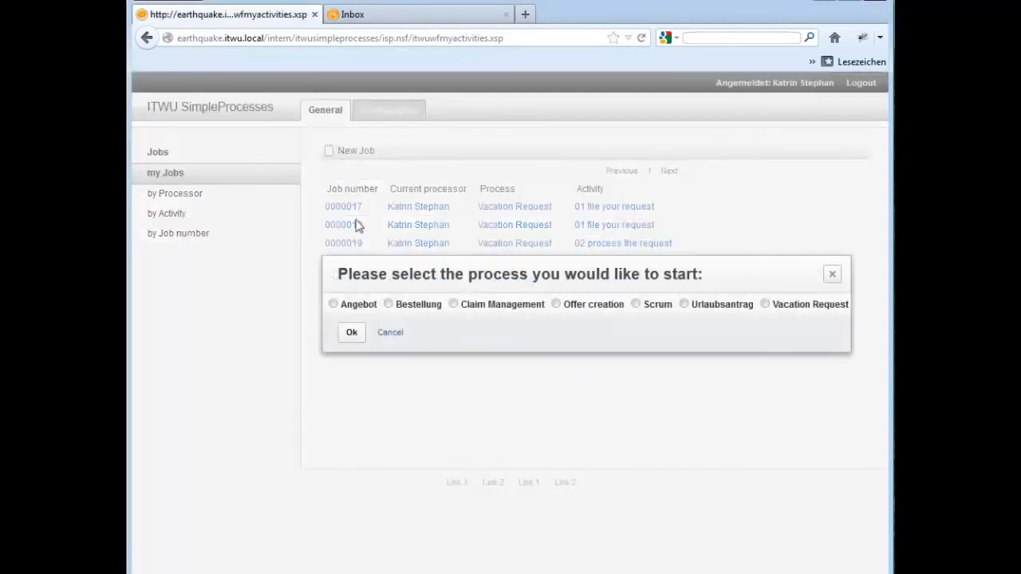
left_click(556, 304)
left_click(353, 333)
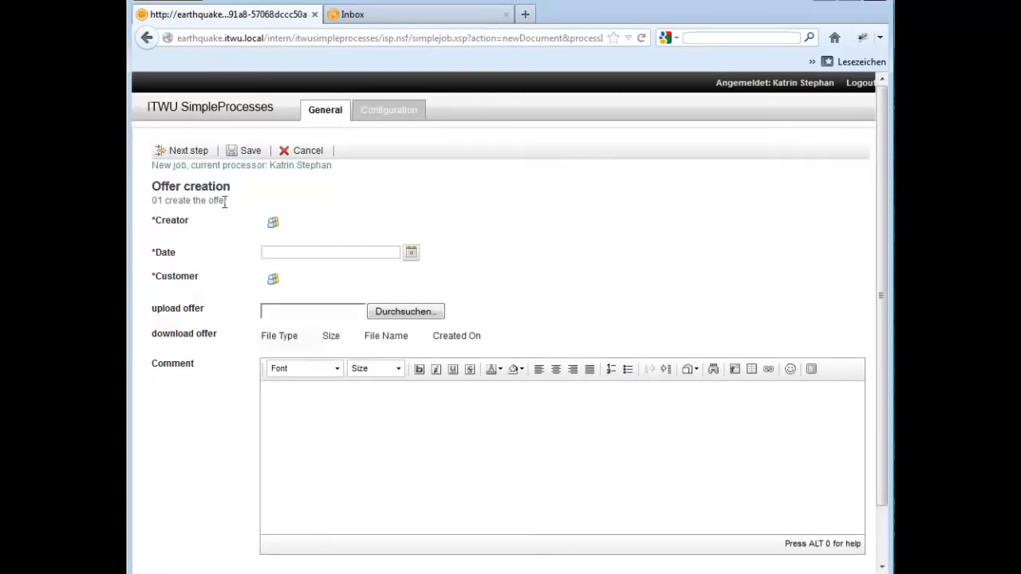
Search the name directory for the signed-in user and set that person as the job's Creator.
left_click(273, 222)
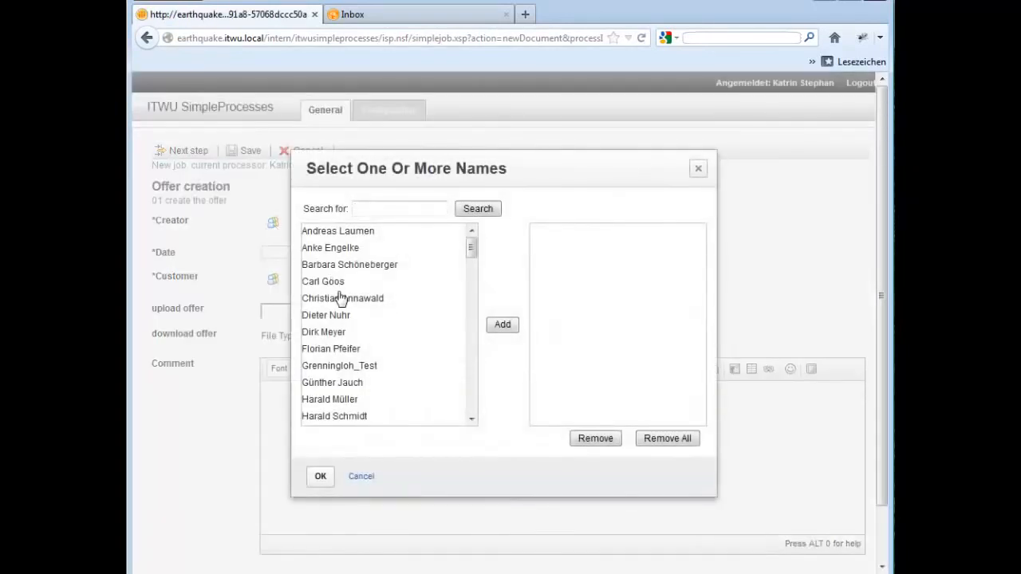
type("katrin")
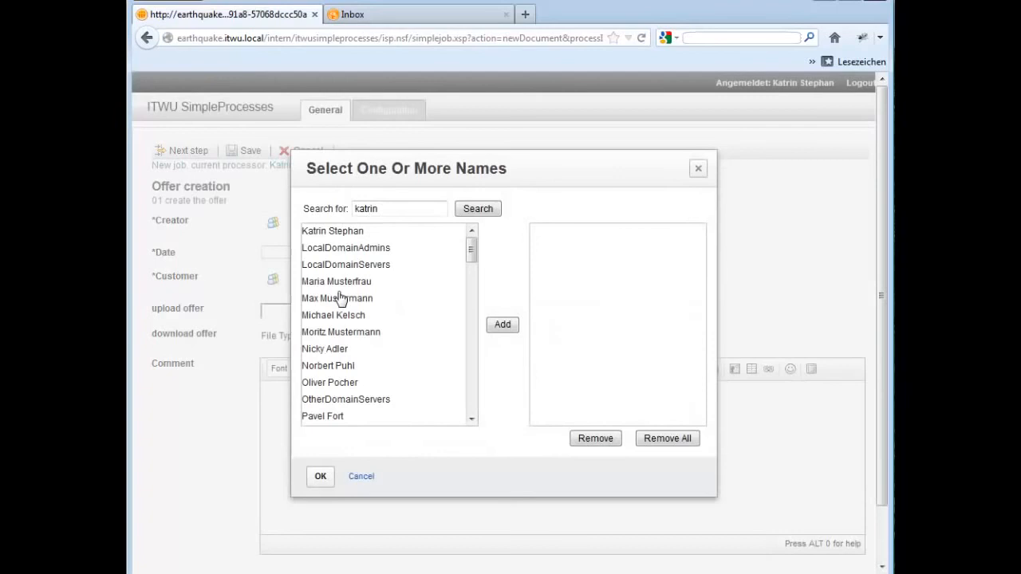
double_click(344, 233)
left_click(320, 476)
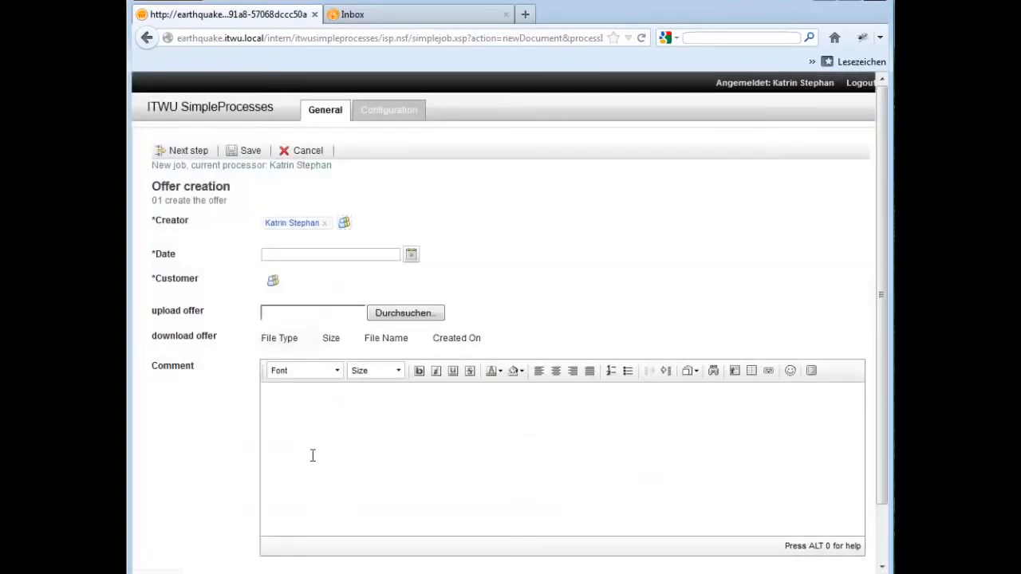
Set the job's date to Nov 21, 2012 and choose the second person in the directory as Customer.
left_click(411, 255)
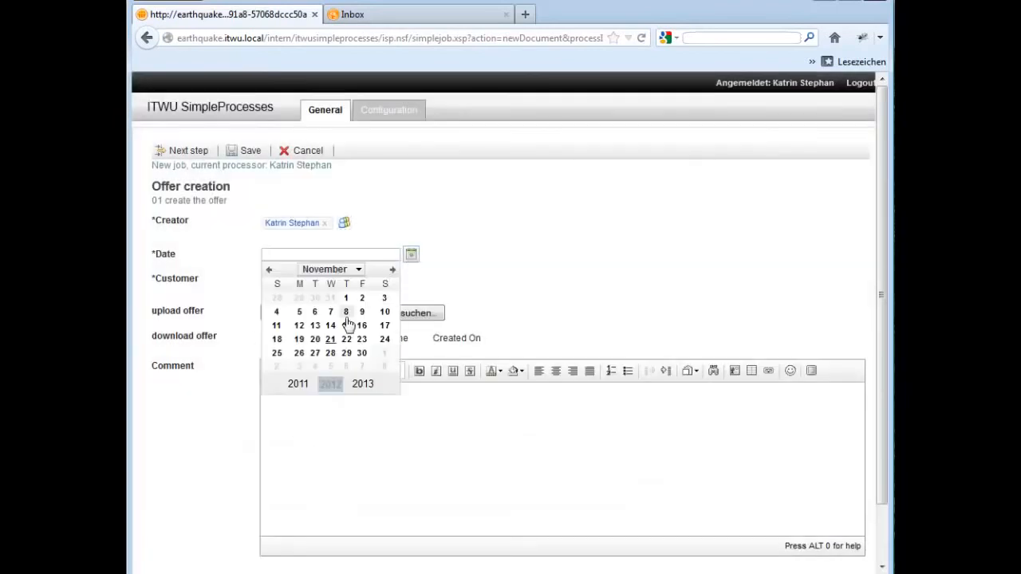
left_click(330, 341)
left_click(273, 280)
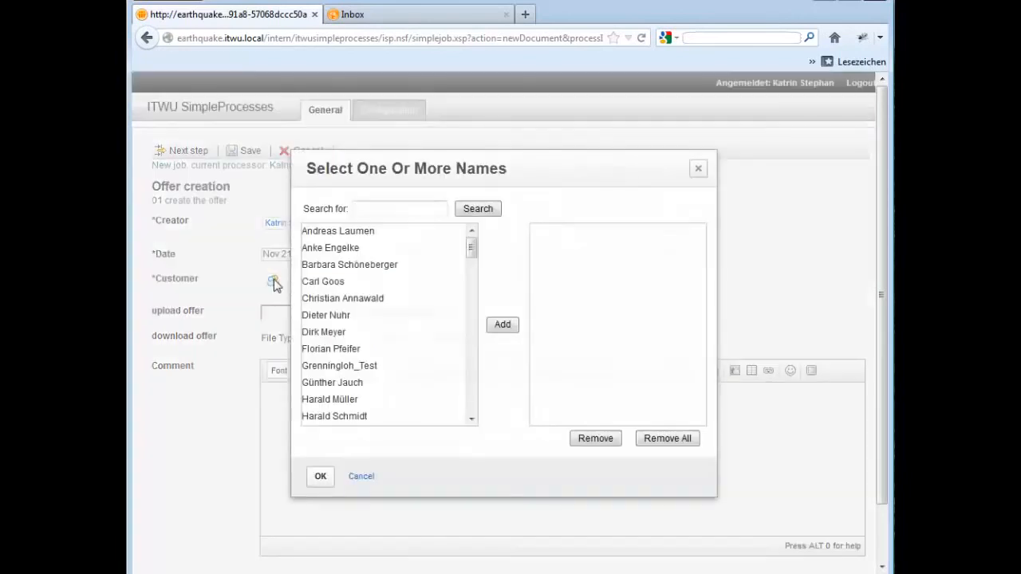
double_click(323, 249)
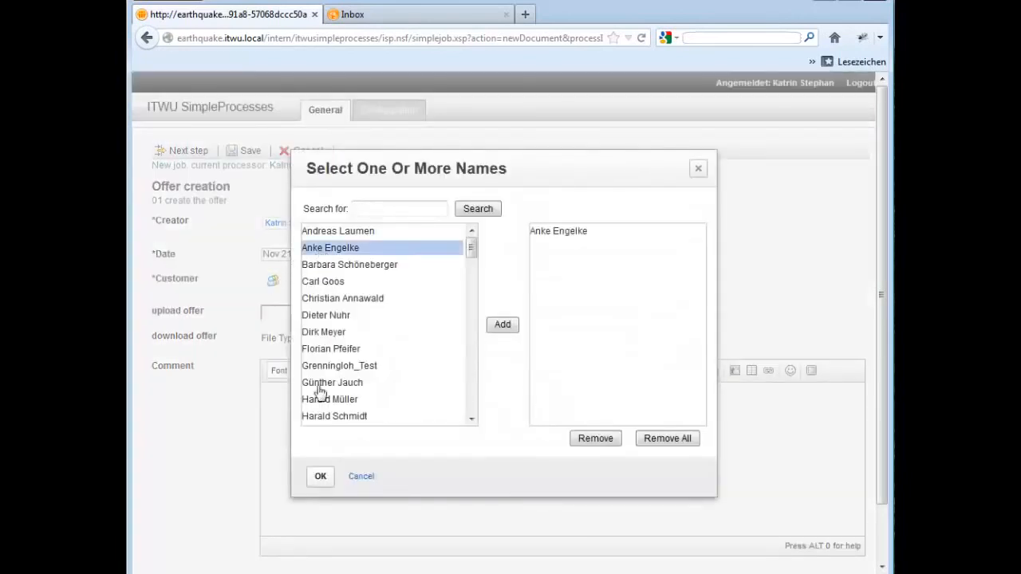
left_click(323, 477)
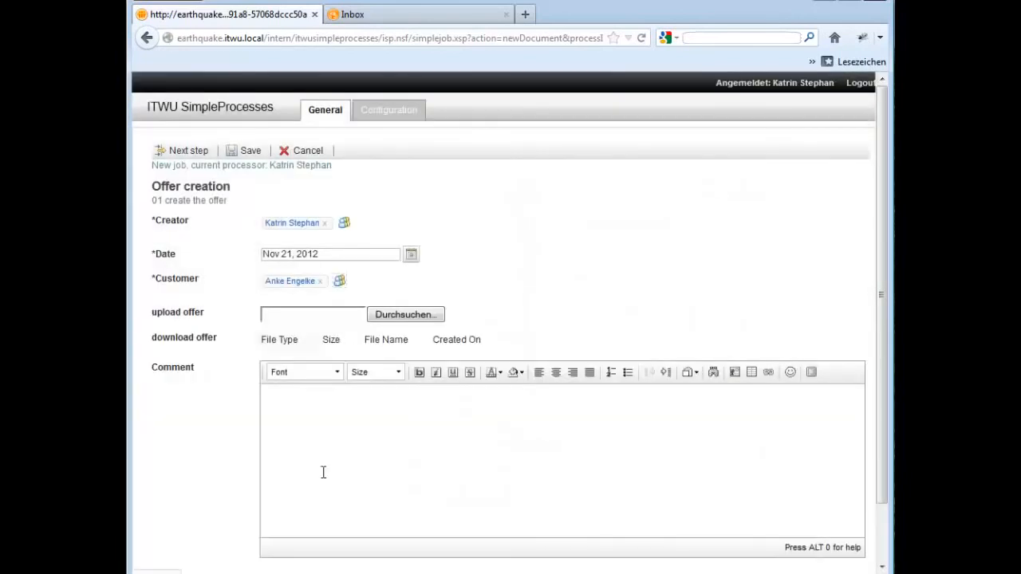
Choose the readme text file from the desktop as the offer to upload.
left_click(387, 321)
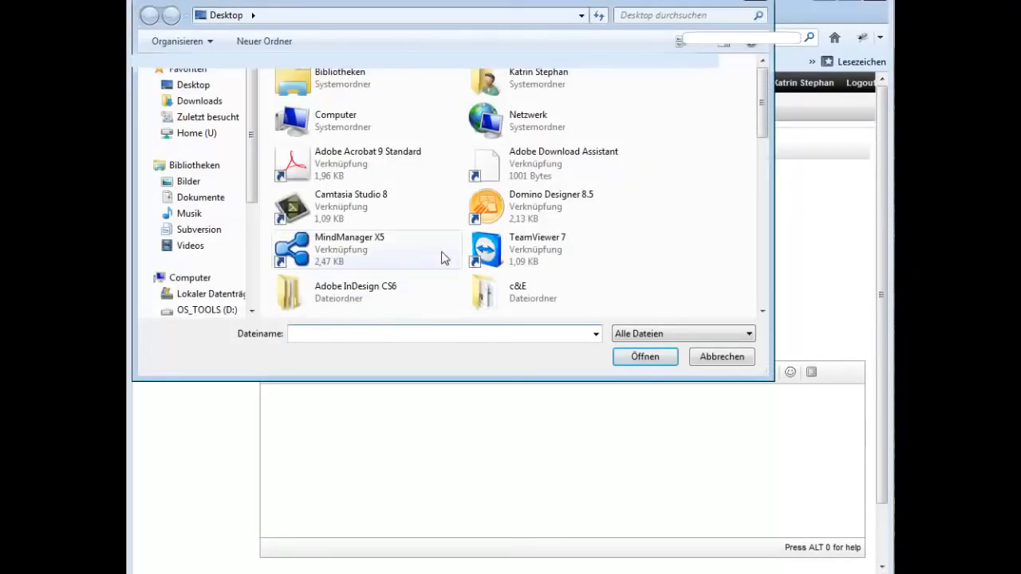
left_click_drag(761, 119, 777, 289)
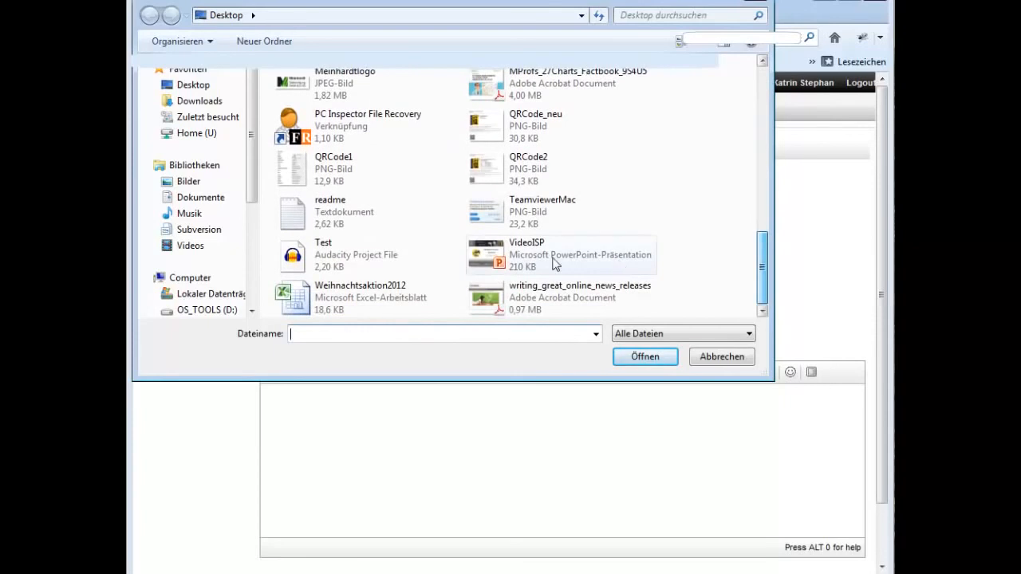
double_click(326, 215)
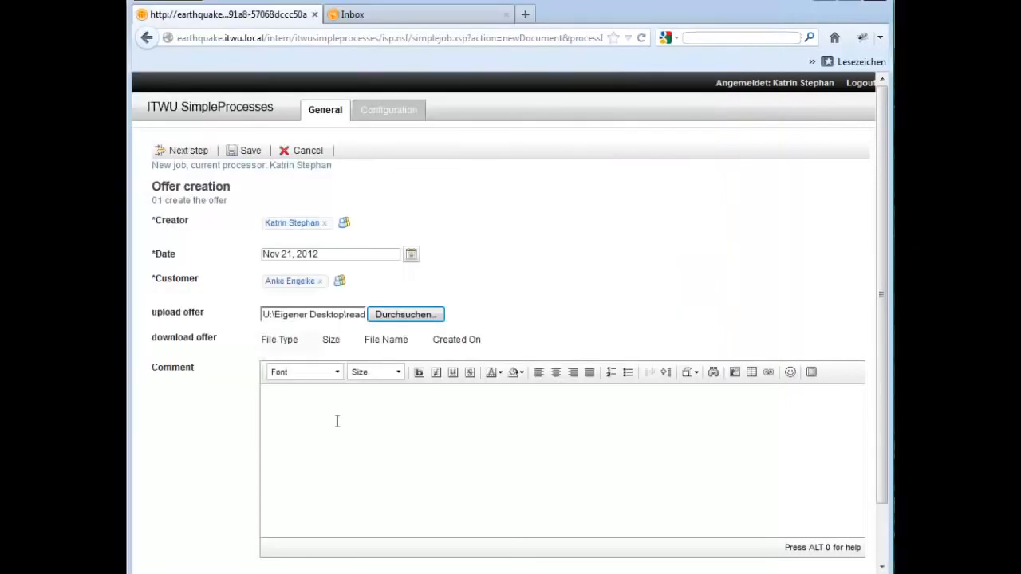
Forward the job to the step 02 review the offer and assign the first listed person as its processor.
left_click(188, 151)
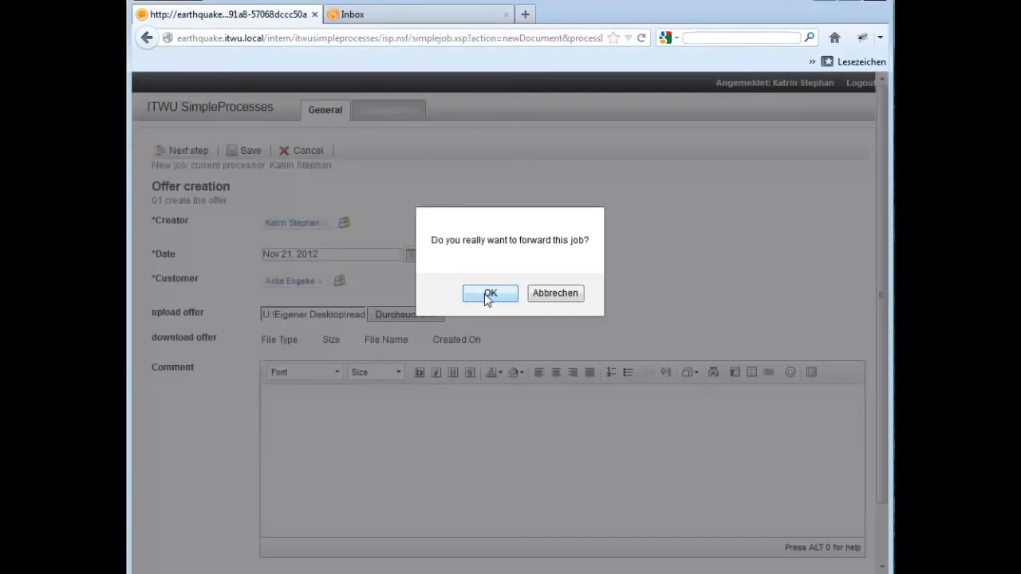
left_click(488, 295)
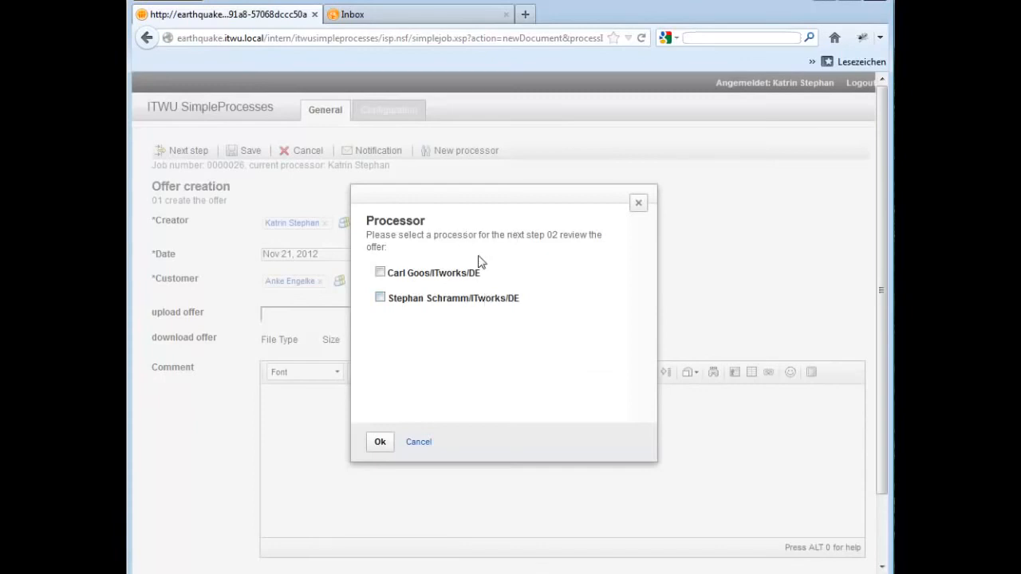
left_click(380, 271)
left_click(381, 442)
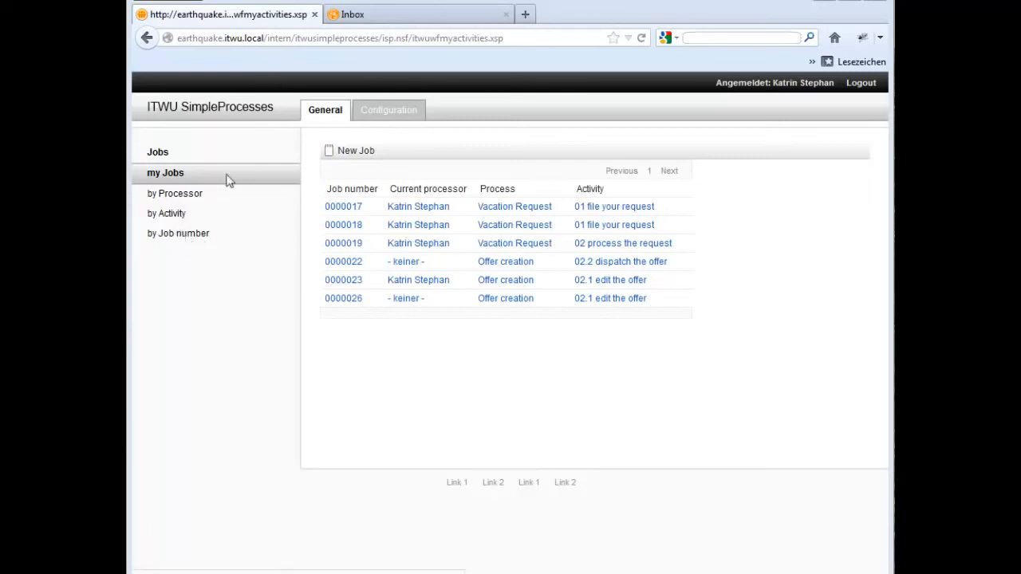
List 25 jobs per page by job number, open Offer creation job 0000027 and claim it for editing.
left_click(182, 241)
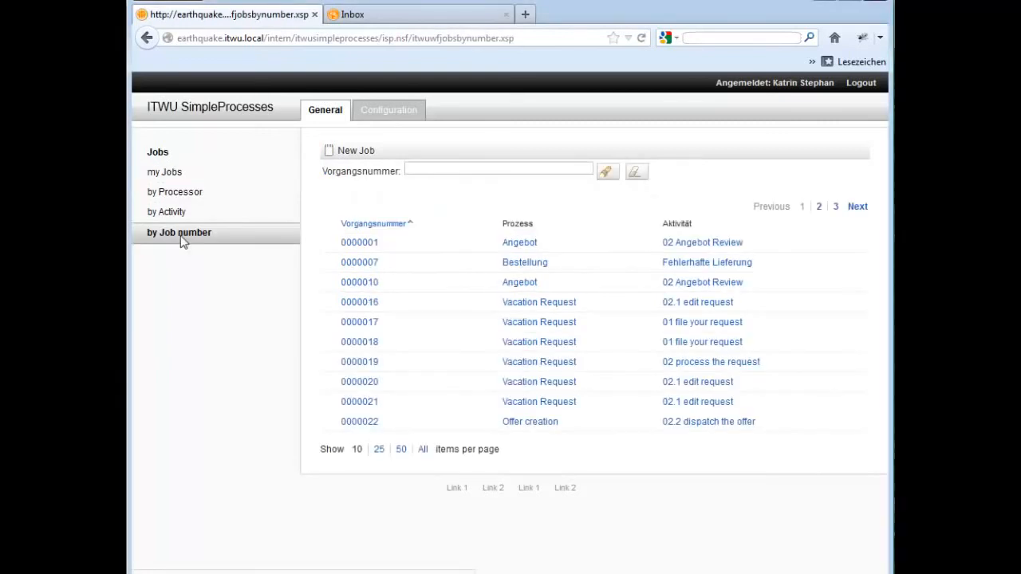
left_click(379, 450)
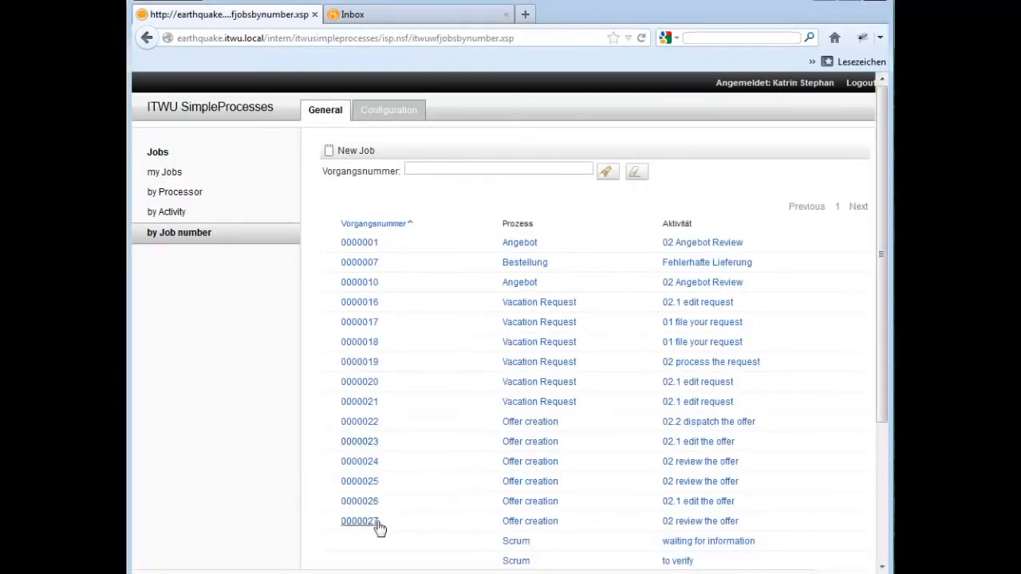
left_click(706, 523)
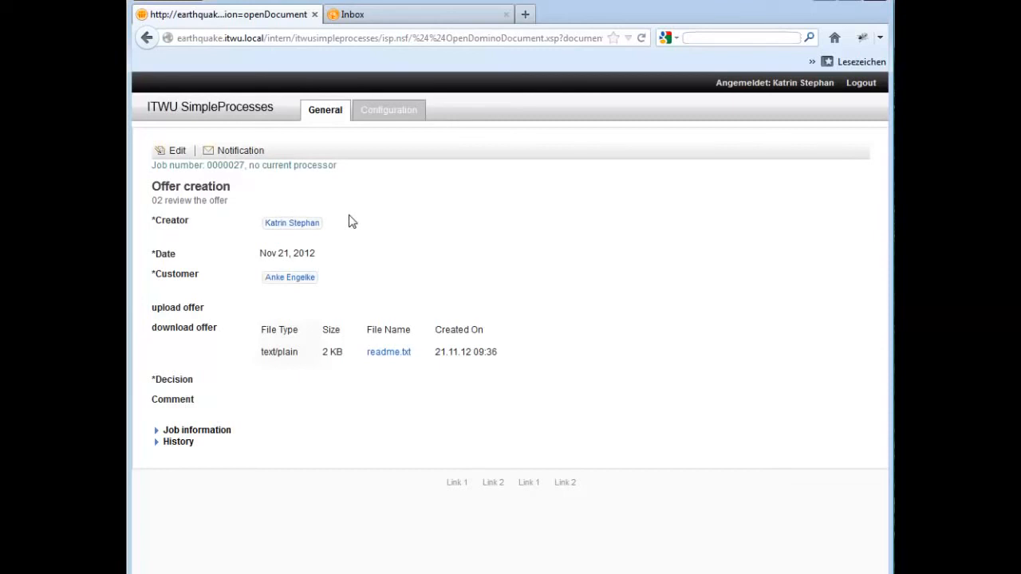
left_click(176, 151)
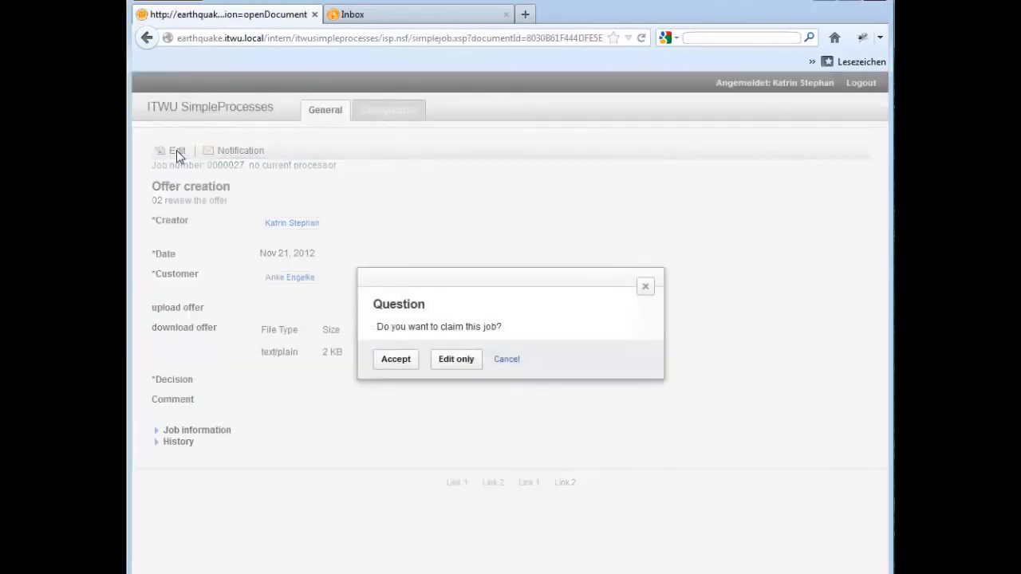
left_click(397, 363)
Check the download options for readme.txt without opening it, and mark the offer as declined with the comment "35.000,-- EUR".
left_click(388, 362)
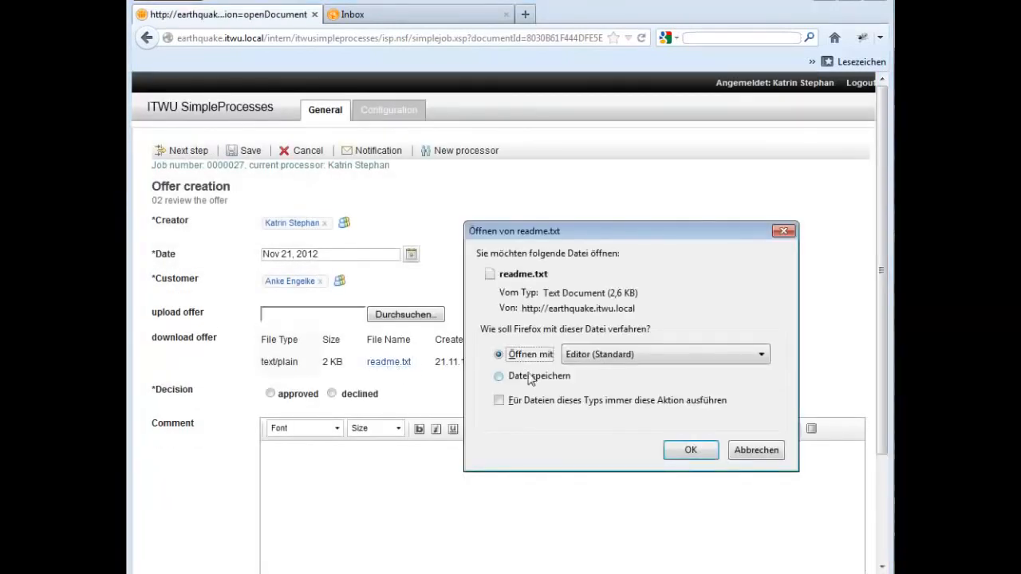
left_click(747, 451)
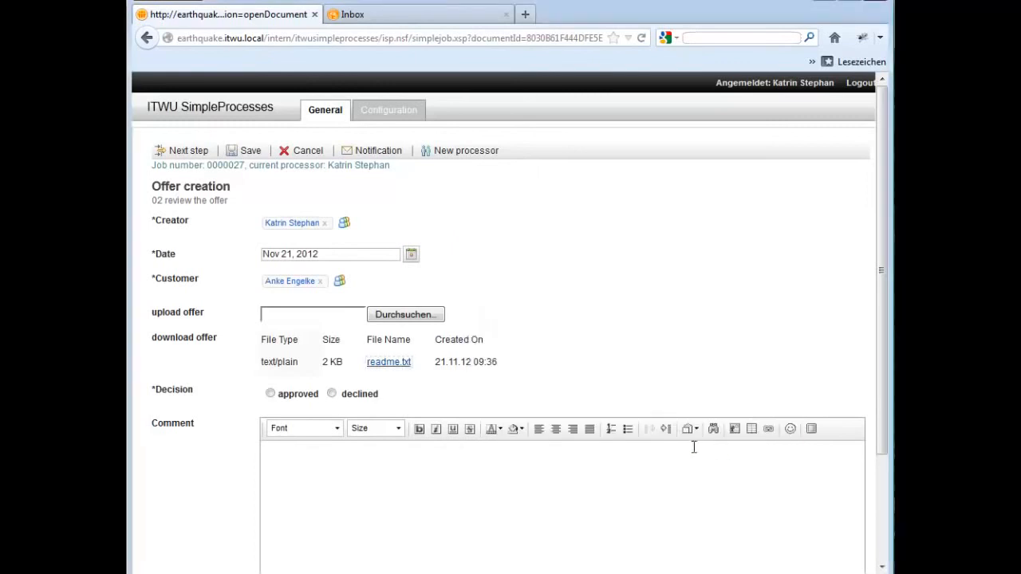
left_click(333, 394)
left_click(309, 468)
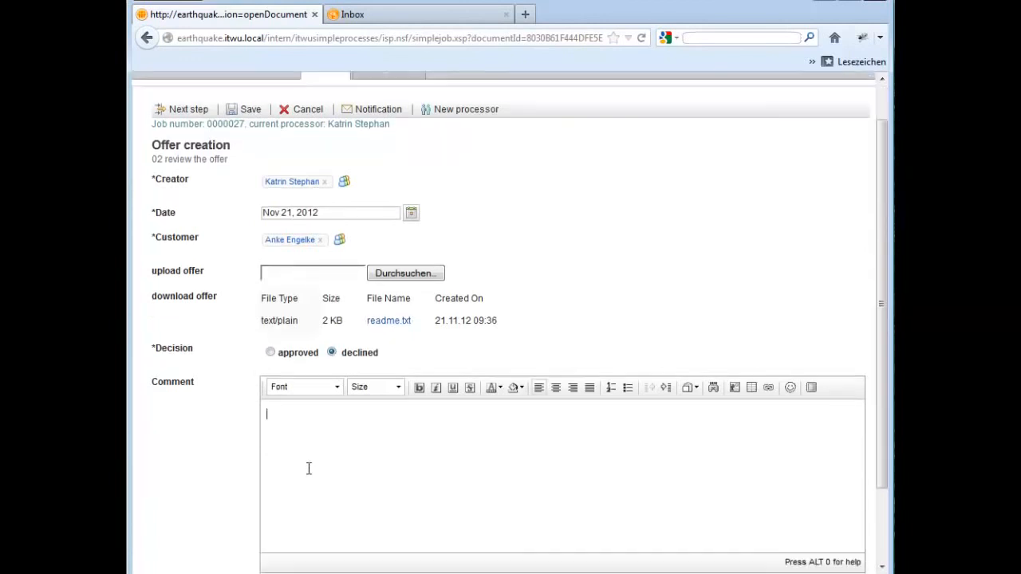
type("35.000,-- EUR")
Forward the declined job to the step 02.1 edit the offer.
left_click(181, 112)
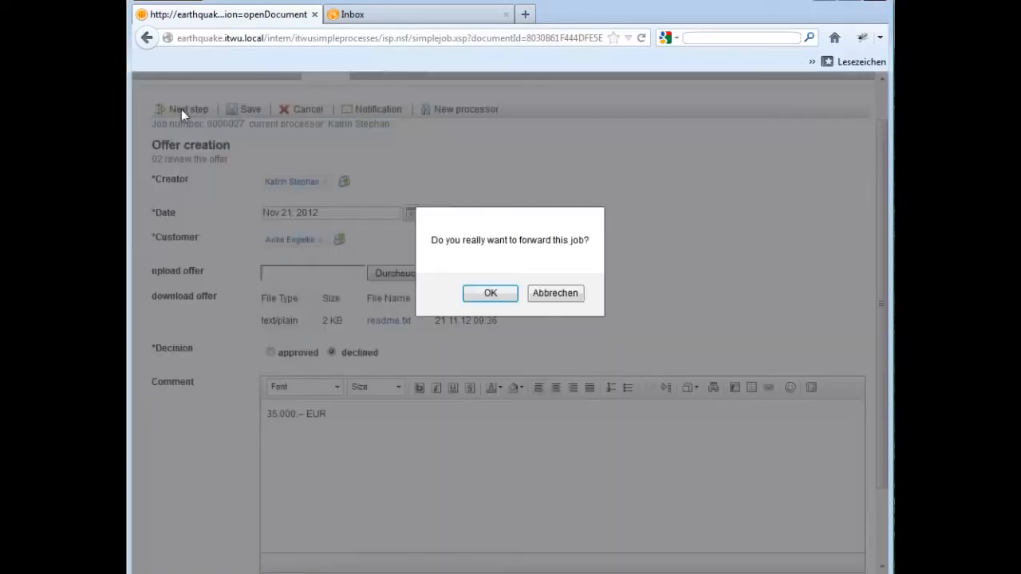
left_click(483, 293)
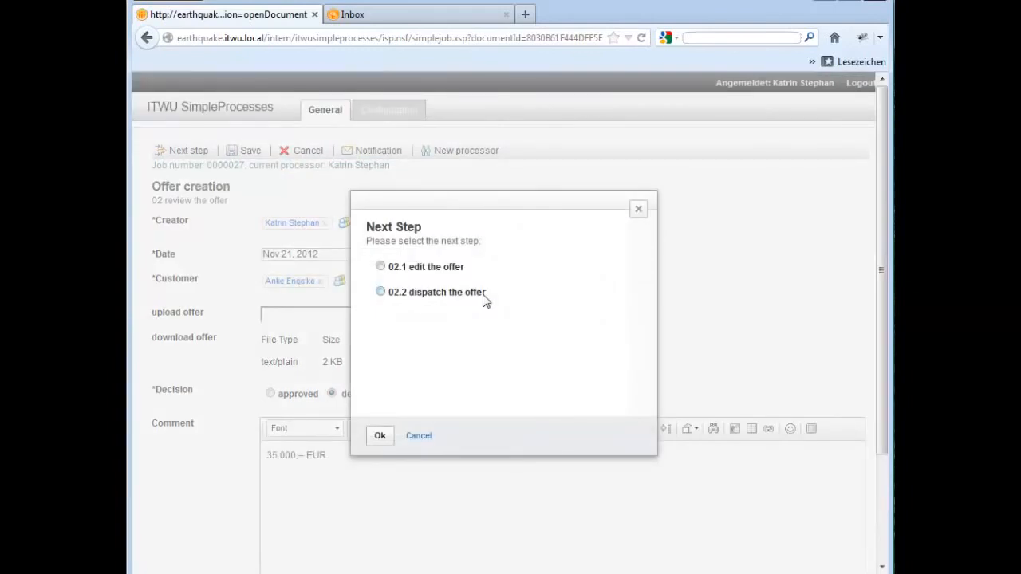
left_click(412, 271)
left_click(380, 438)
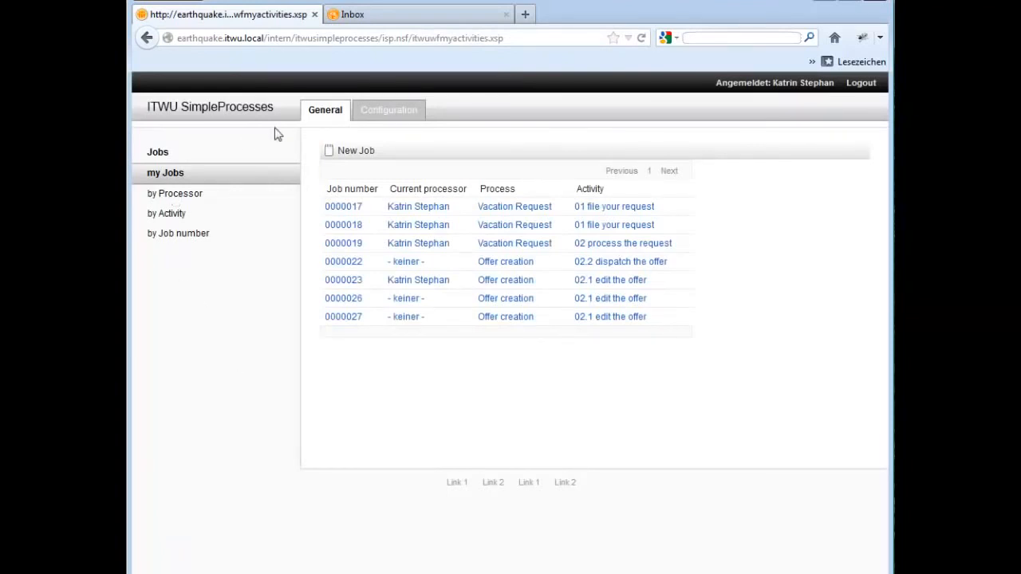
Open the job from the document link in the inbox mail "Your offer has been reviewed and needs to be modified" and claim it.
left_click(383, 17)
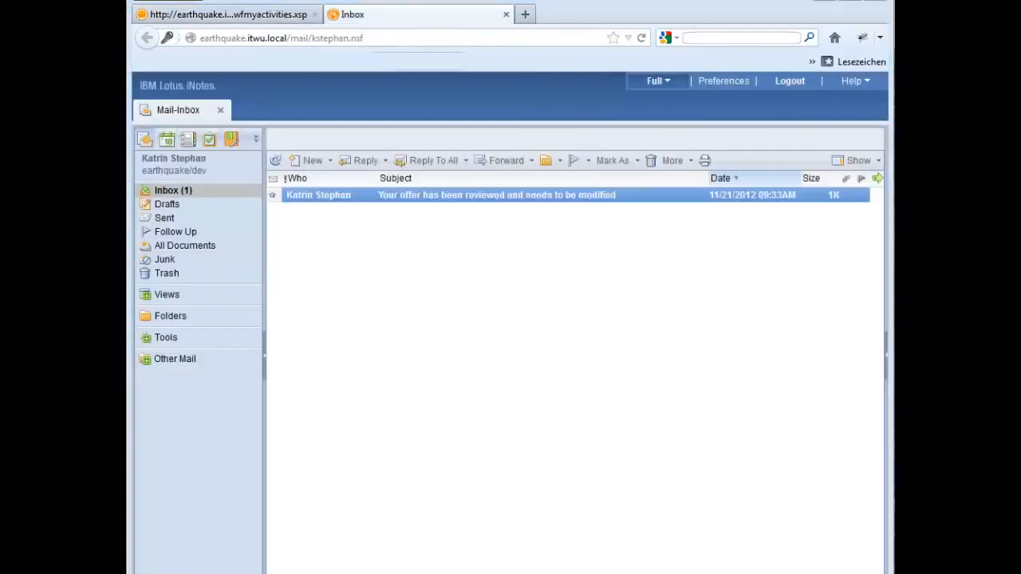
double_click(380, 198)
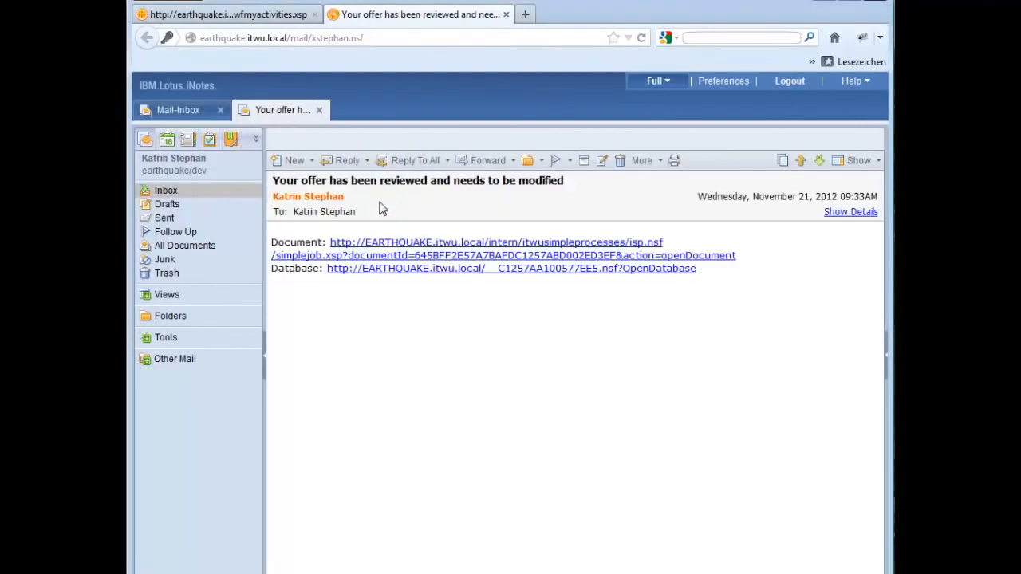
left_click(391, 250)
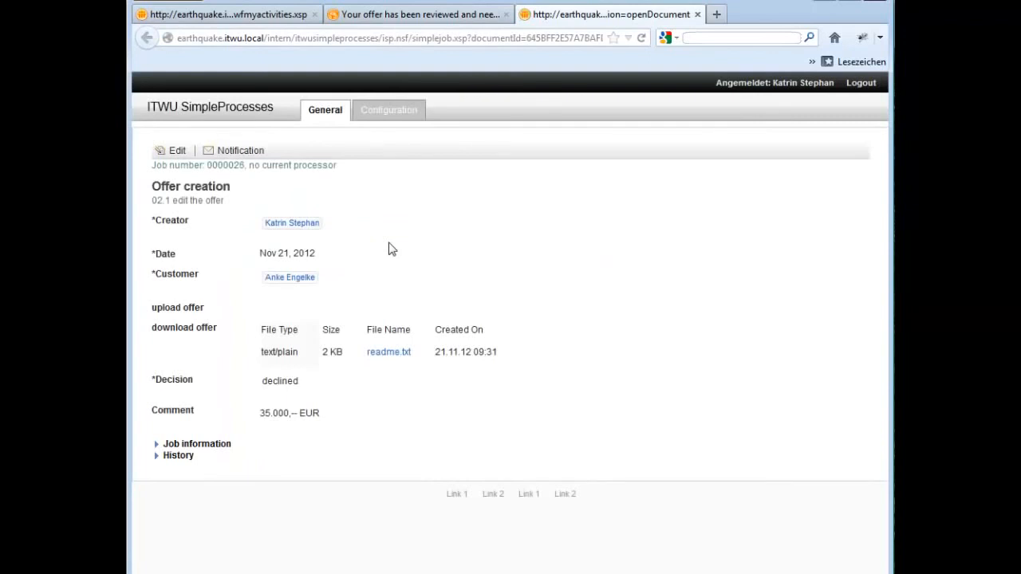
left_click(172, 154)
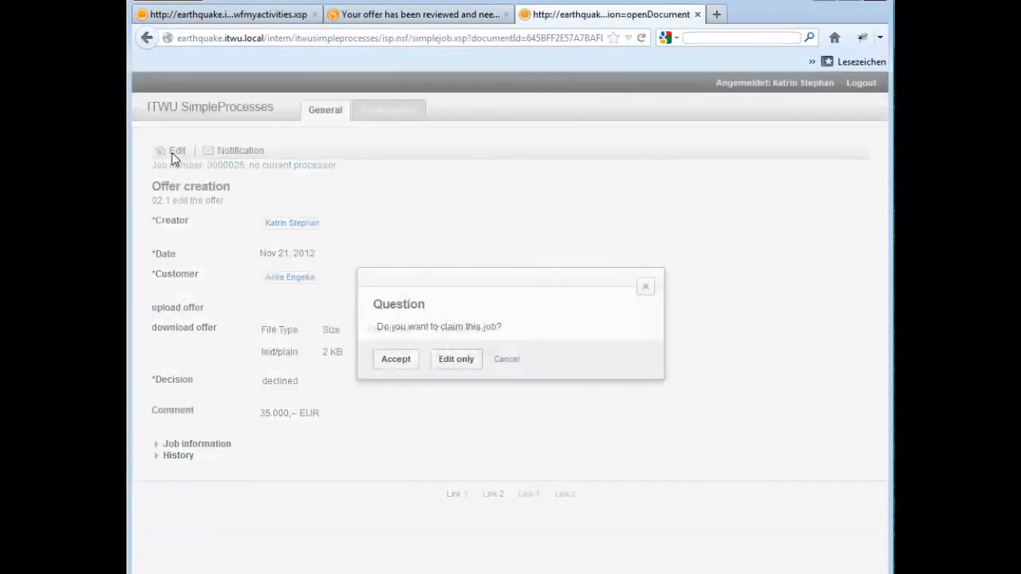
left_click(401, 360)
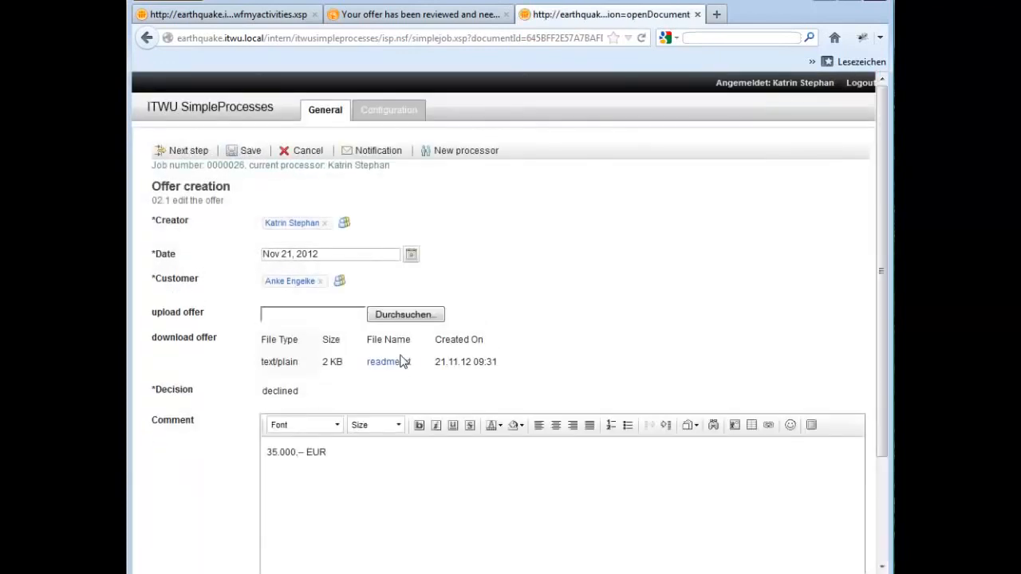
Check the download options for readme.txt without opening it, and choose the desktop readme text file as the revised offer to upload.
left_click(387, 370)
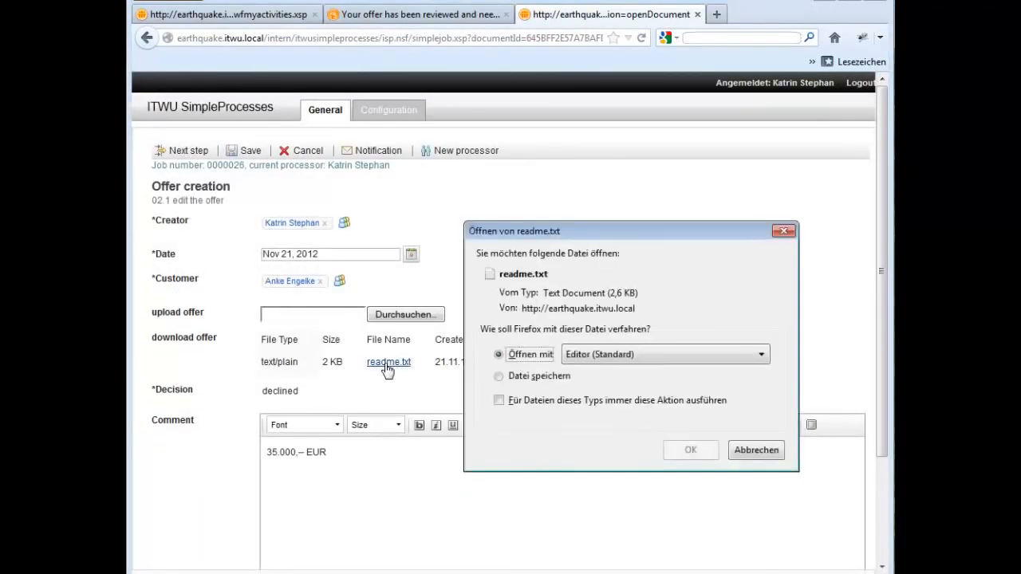
left_click(755, 450)
left_click(402, 314)
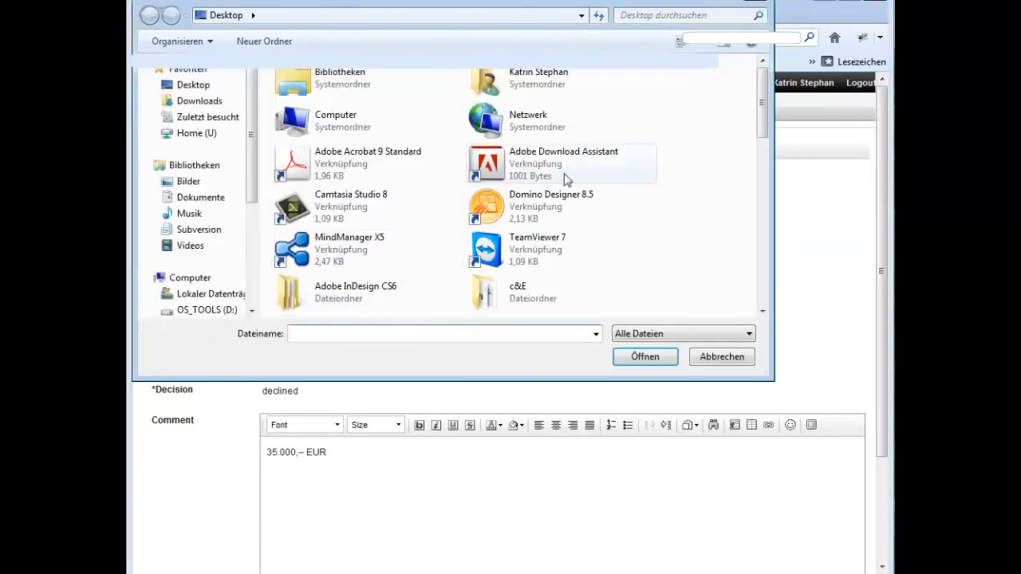
left_click_drag(761, 108, 773, 280)
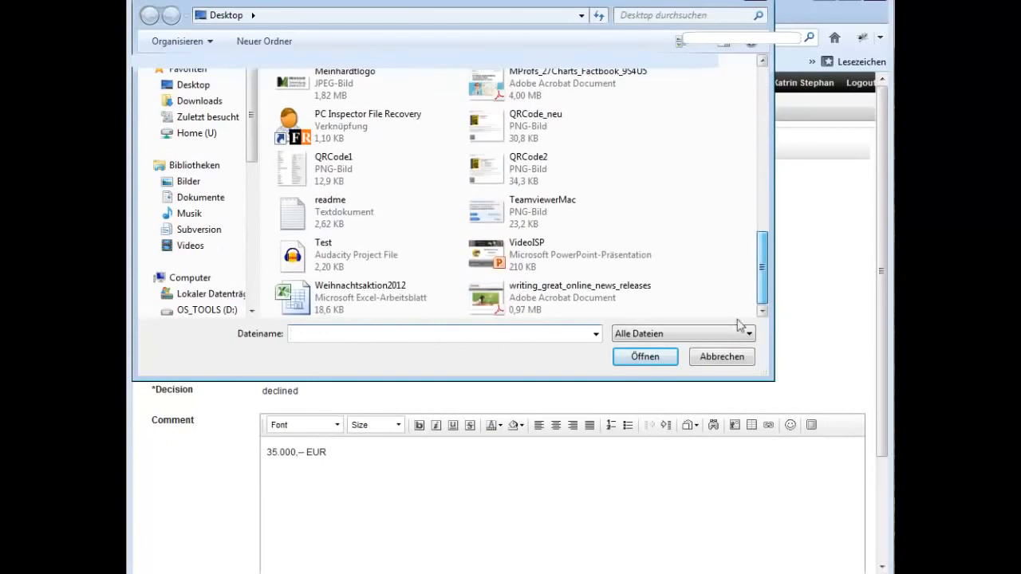
double_click(351, 220)
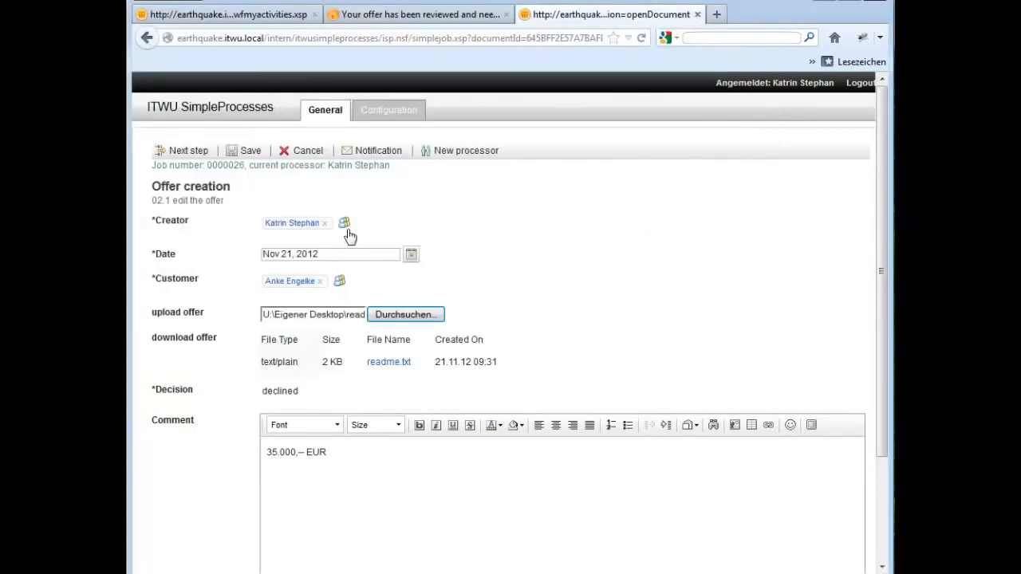
Add a new line below the amount in the comment reading "modified by", the signed-in user's name and "on Nov 21, 2012".
left_click(305, 476)
left_click(333, 414)
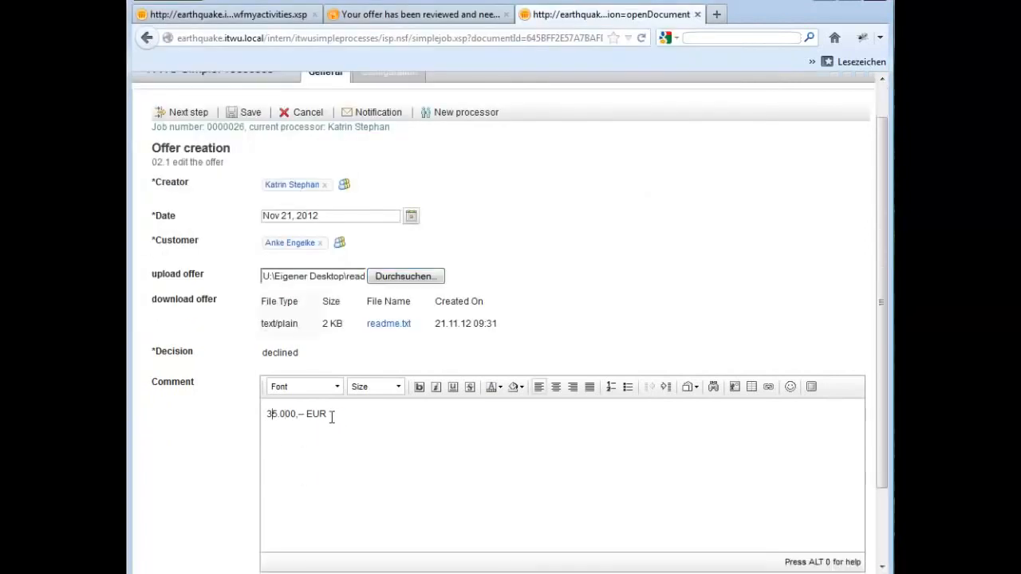
key("Return")
type("modified by Katrin Stephan on Nov 21, 2012")
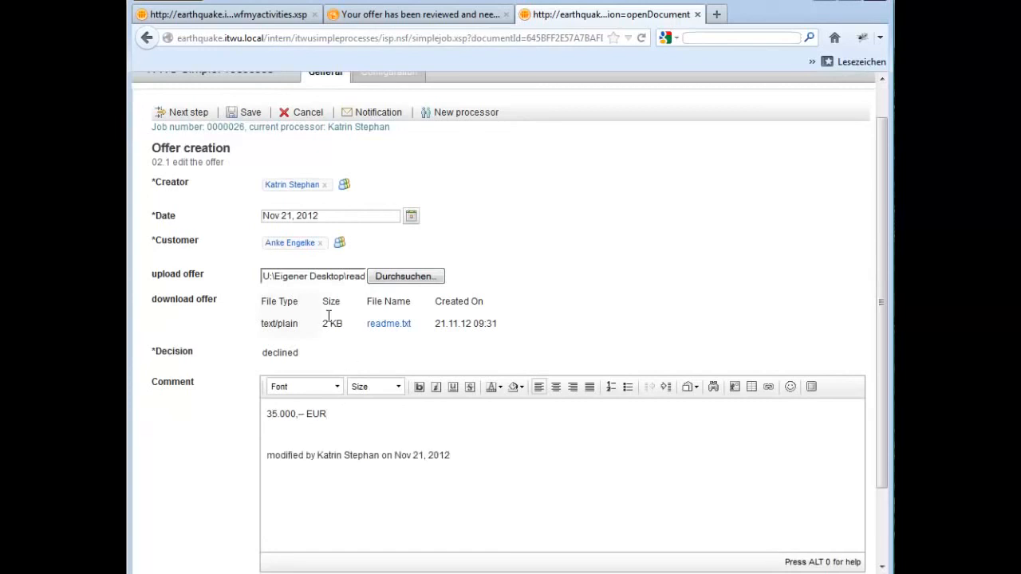
Forward the modified offer back to the step 02 review the offer with the first listed person as processor.
left_click(177, 113)
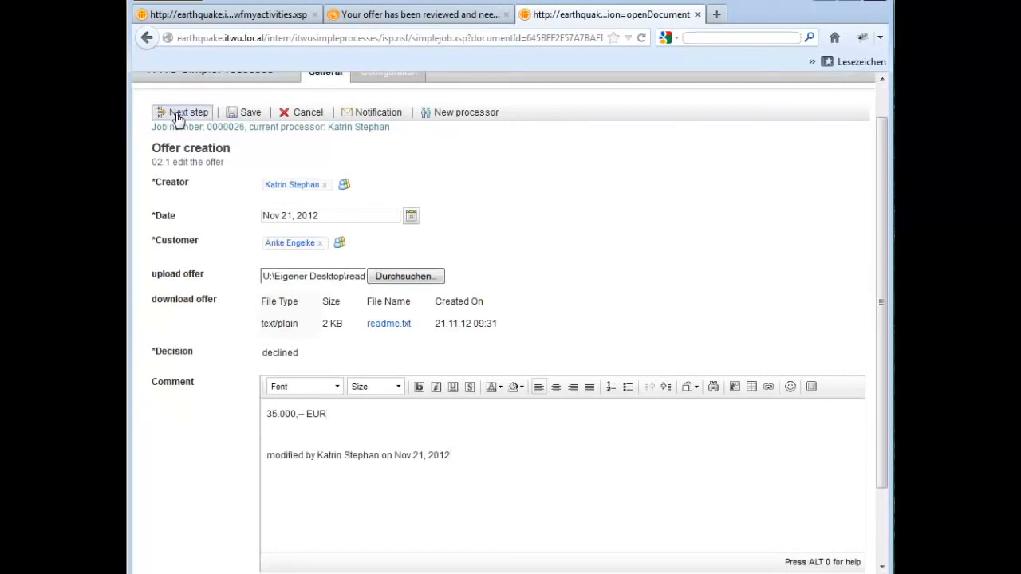
left_click(474, 293)
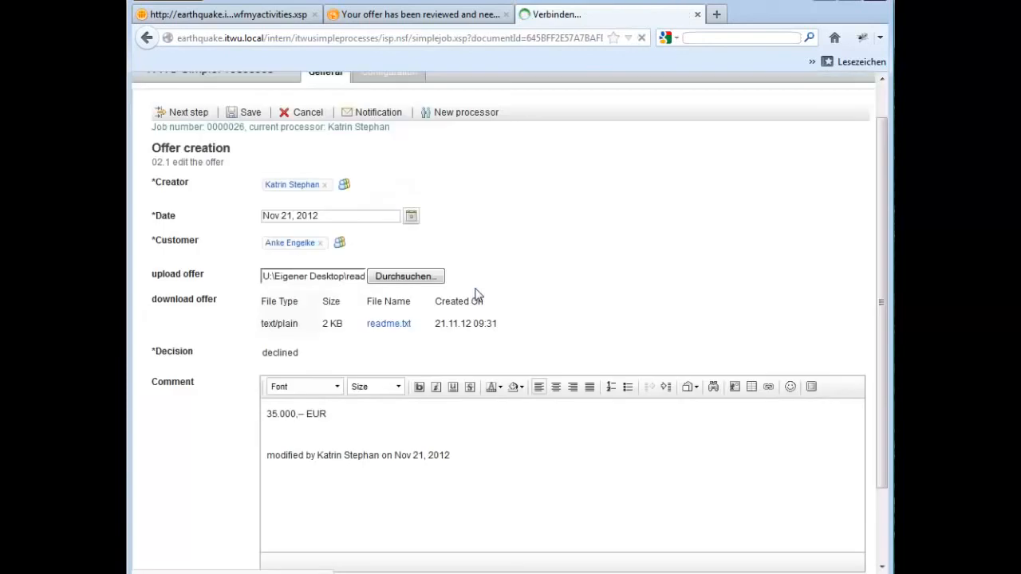
left_click(414, 274)
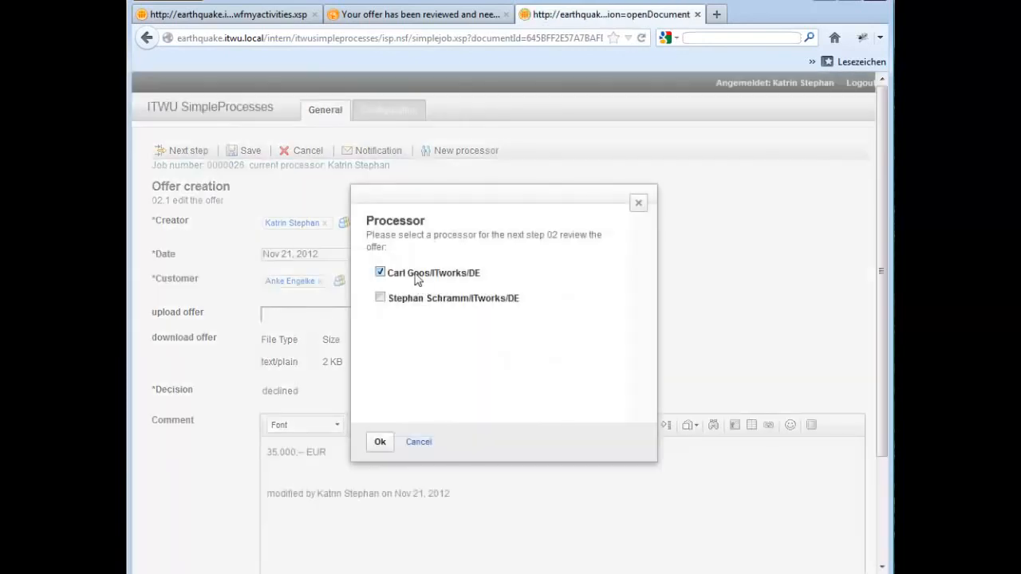
left_click(381, 444)
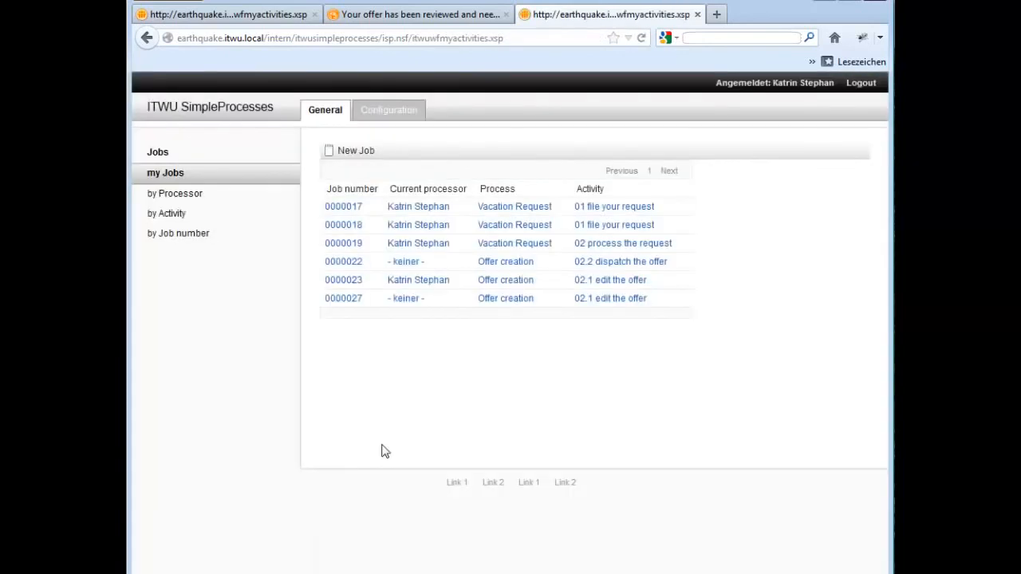